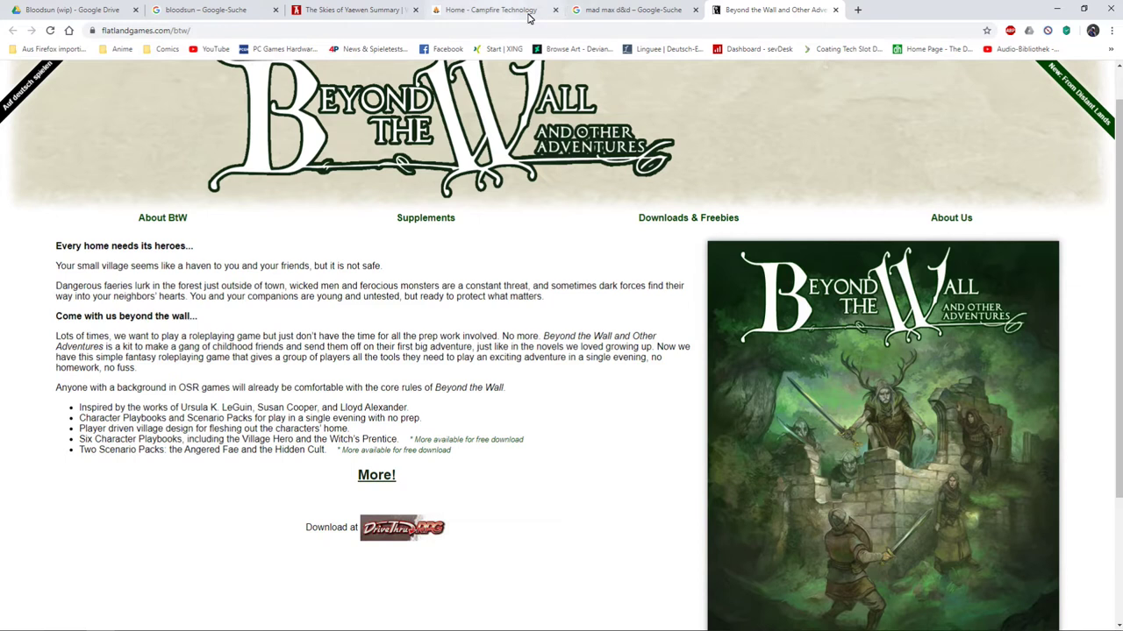
Read the Beyond the Wall and Other Adventures page, covering its introduction, feature list and cover art
{"action": "left_click", "coordinate": [625, 10]}
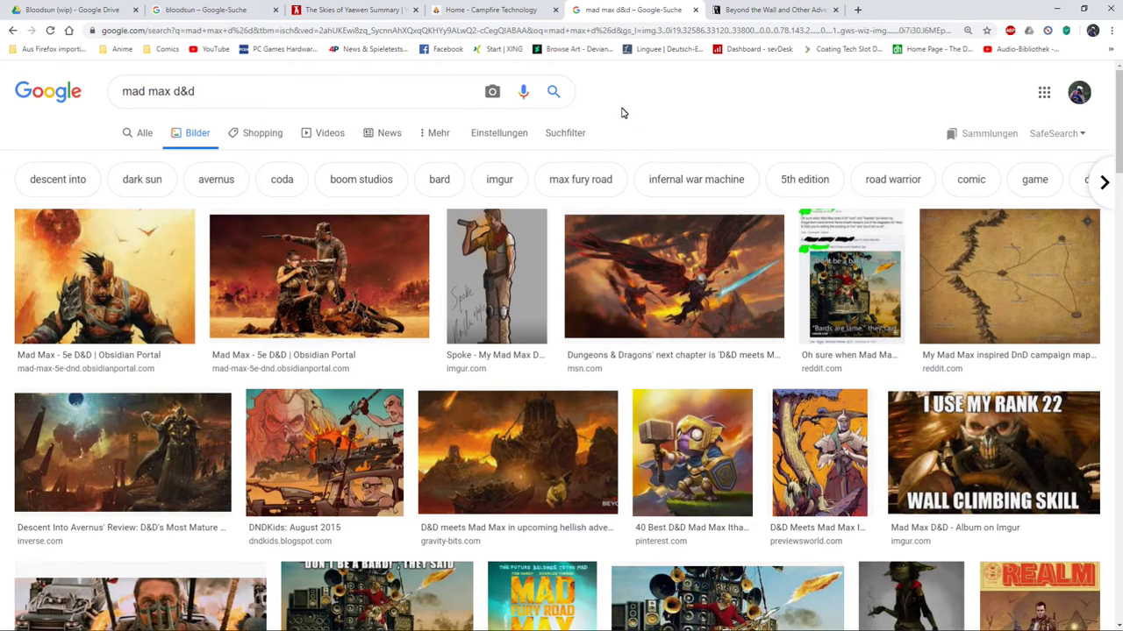
{"action": "left_click", "coordinate": [757, 11]}
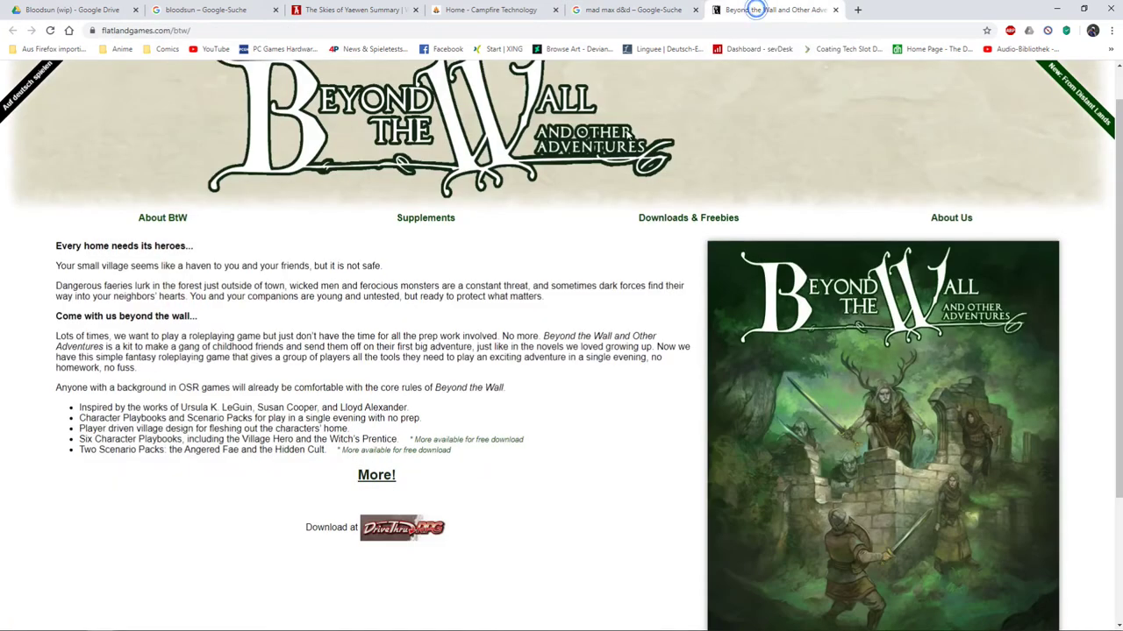
{"action": "scroll", "coordinate": [605, 298], "scroll_direction": "down", "scroll_amount": 1}
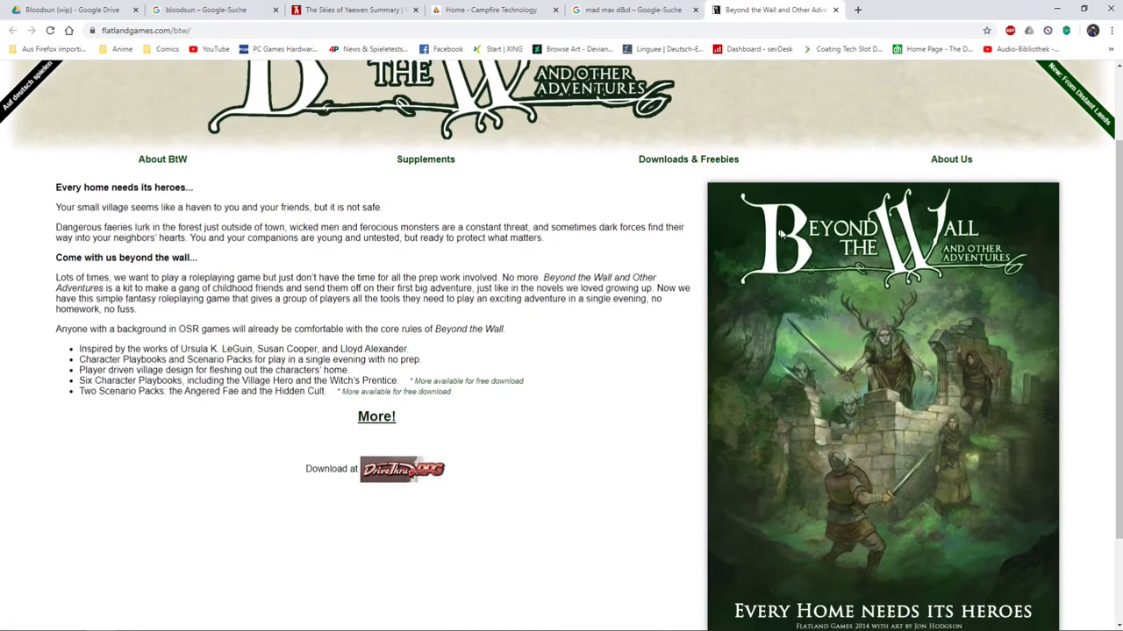
{"action": "scroll", "coordinate": [756, 253], "scroll_direction": "down", "scroll_amount": 2}
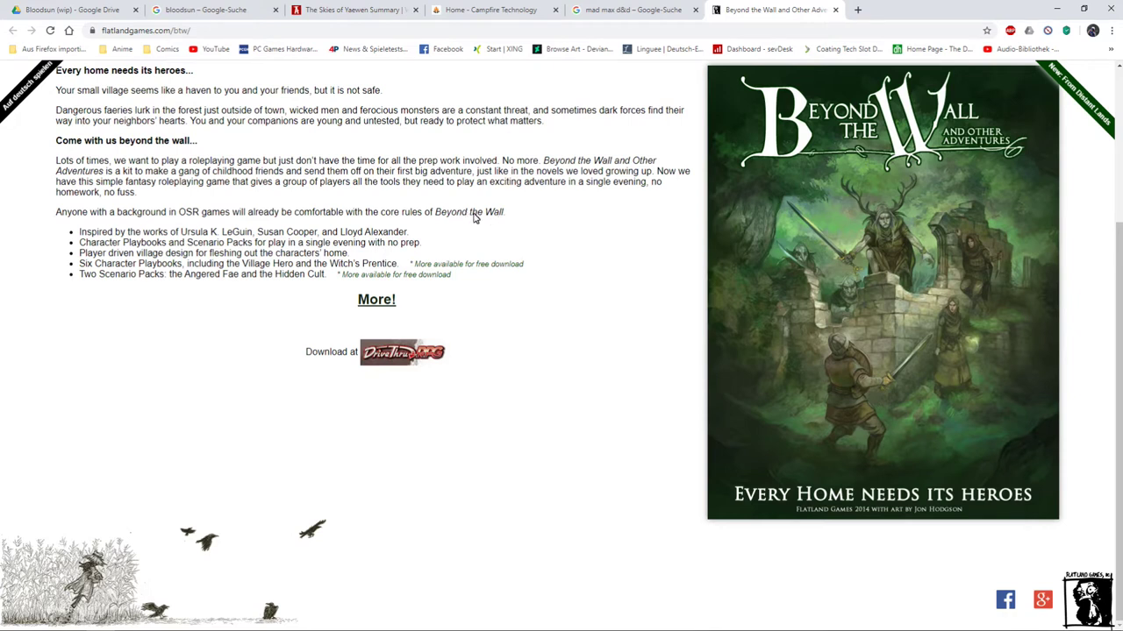
{"action": "scroll", "coordinate": [473, 228], "scroll_direction": "up", "scroll_amount": 2}
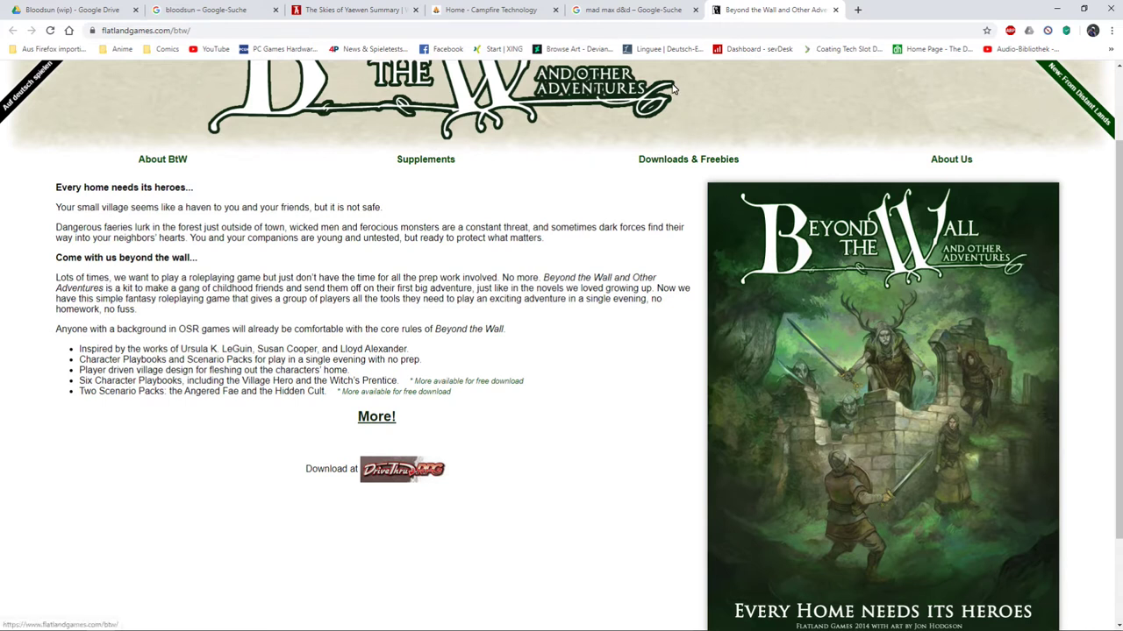
Preview the two "Mad Max - 5e D&D" Obsidian Portal images in the "mad max d&d" image results
{"action": "left_click", "coordinate": [632, 11]}
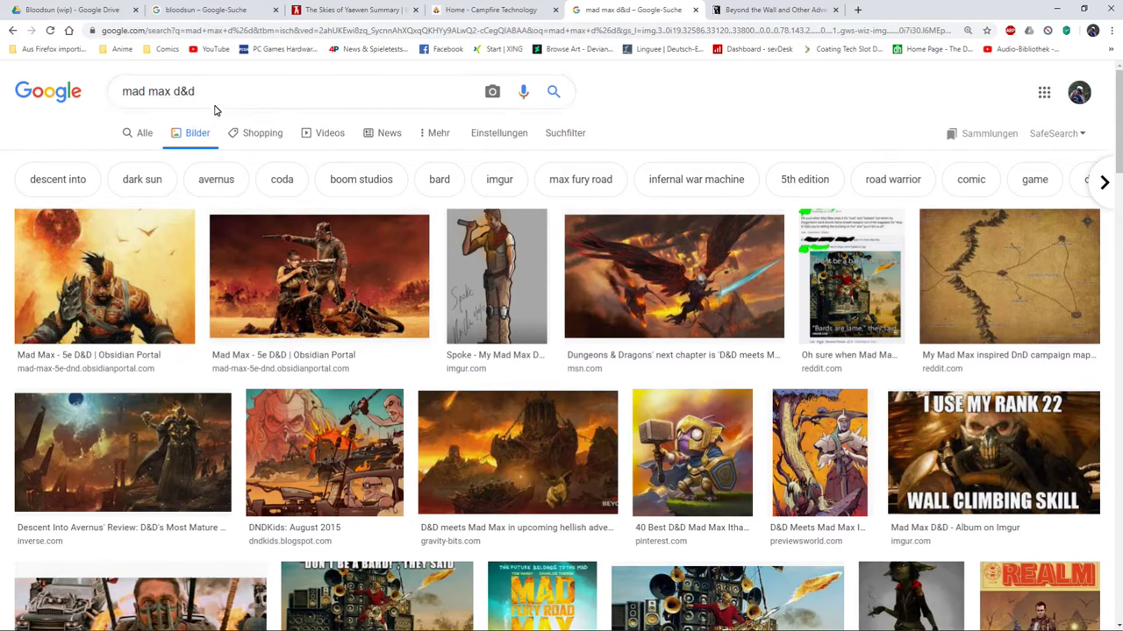
{"action": "left_click", "coordinate": [329, 274]}
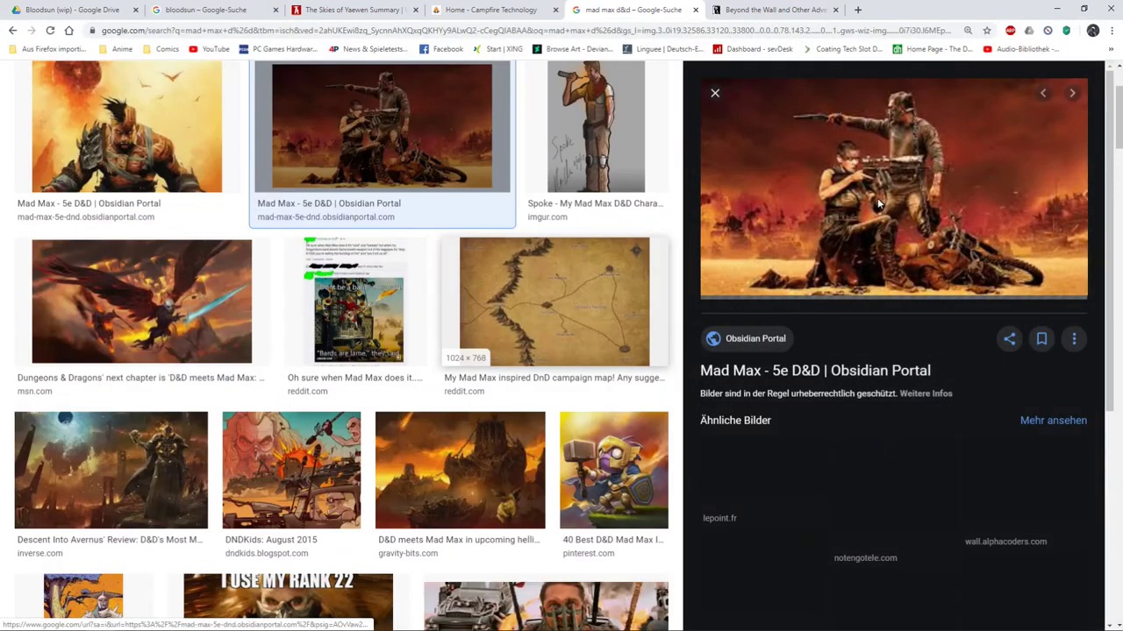
{"action": "scroll", "coordinate": [474, 233], "scroll_direction": "up", "scroll_amount": 2}
{"action": "scroll", "coordinate": [472, 233], "scroll_direction": "up", "scroll_amount": 1}
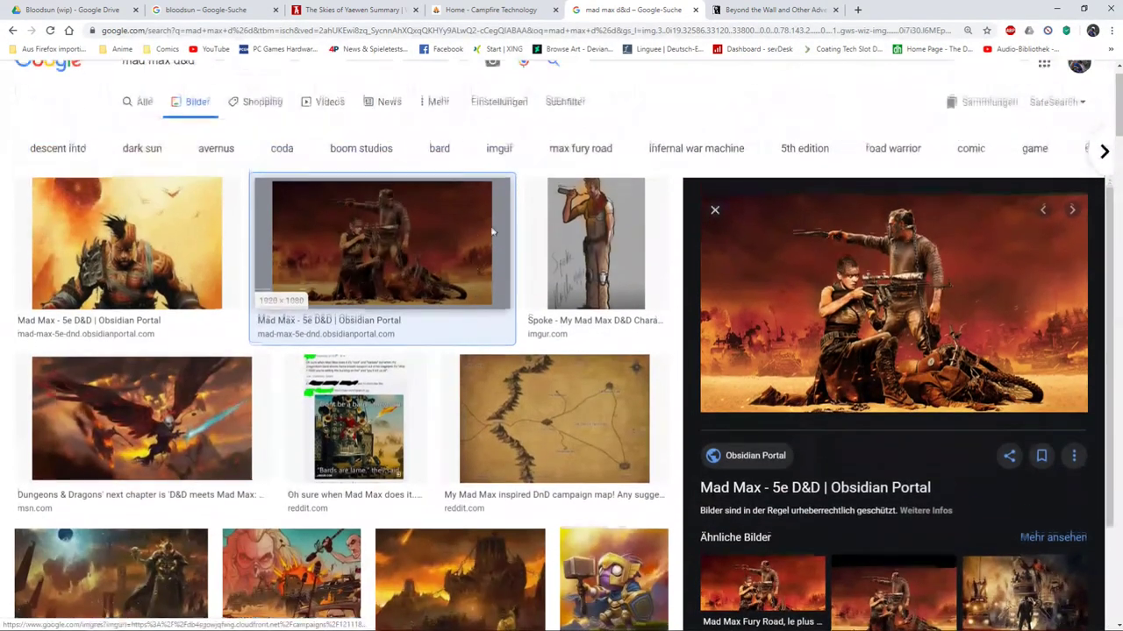
{"action": "left_click", "coordinate": [714, 213]}
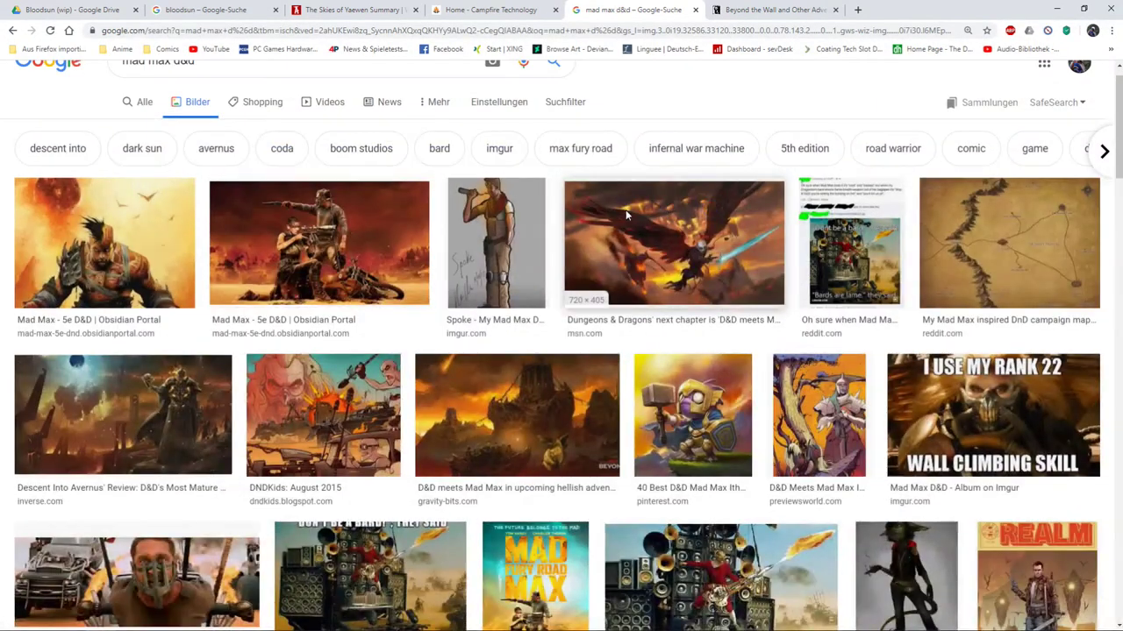
{"action": "left_click", "coordinate": [105, 230]}
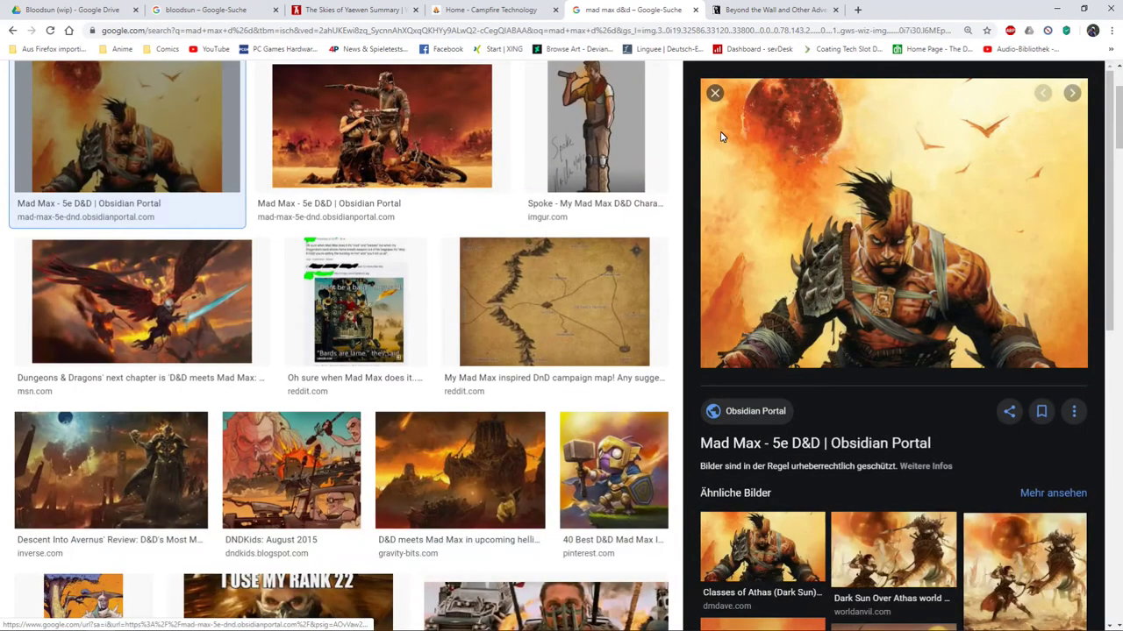
{"action": "left_click", "coordinate": [715, 93]}
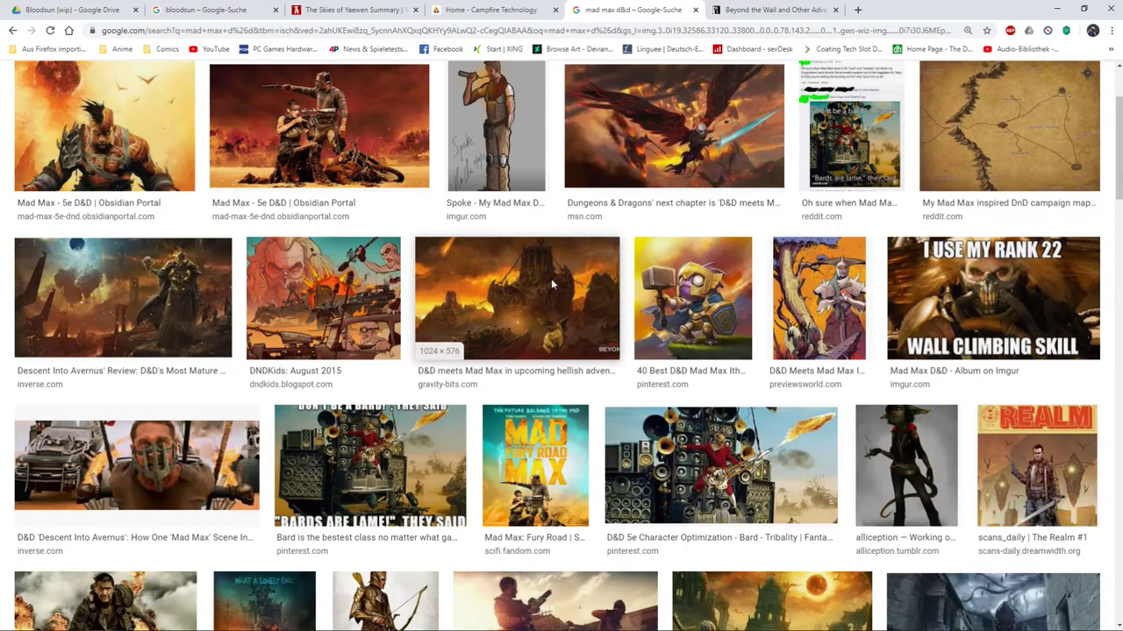
Browse further "mad max d&d" image results and preview the "DNDKids: August 2015" artwork
{"action": "scroll", "coordinate": [579, 215], "scroll_direction": "up", "scroll_amount": 1}
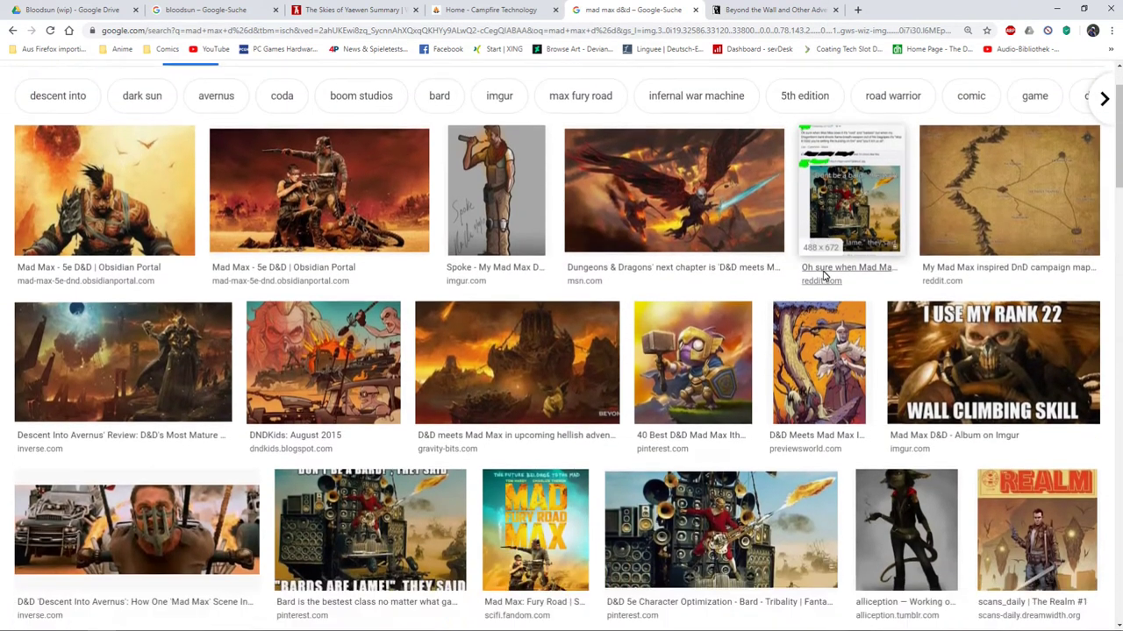
{"action": "scroll", "coordinate": [825, 276], "scroll_direction": "down", "scroll_amount": 4}
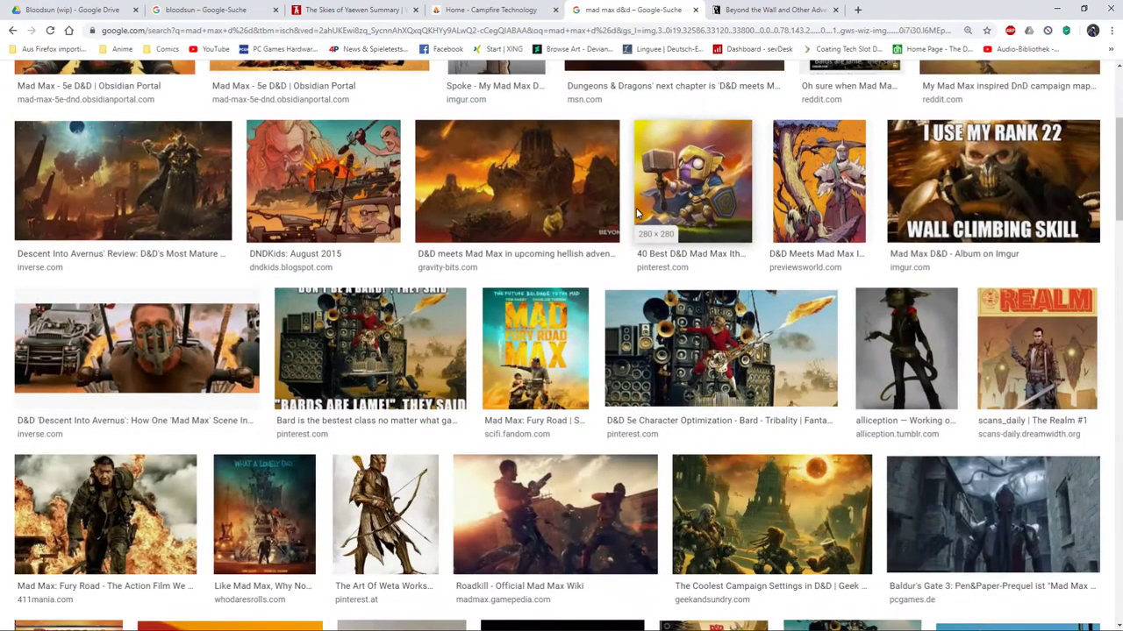
{"action": "scroll", "coordinate": [465, 199], "scroll_direction": "down", "scroll_amount": 2}
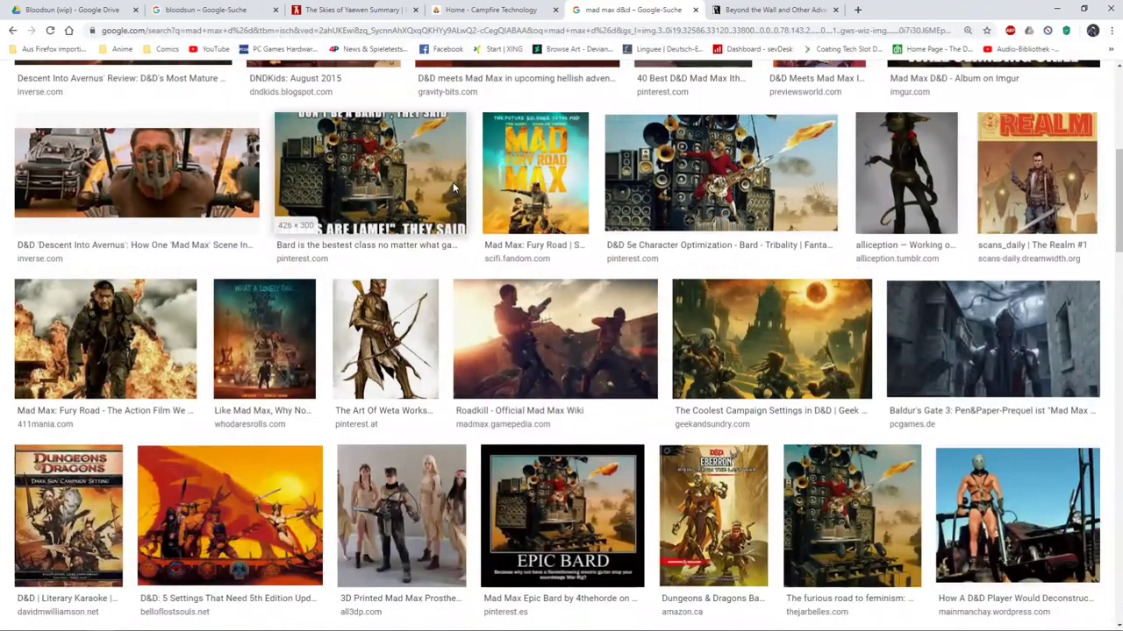
{"action": "scroll", "coordinate": [448, 193], "scroll_direction": "up", "scroll_amount": 5}
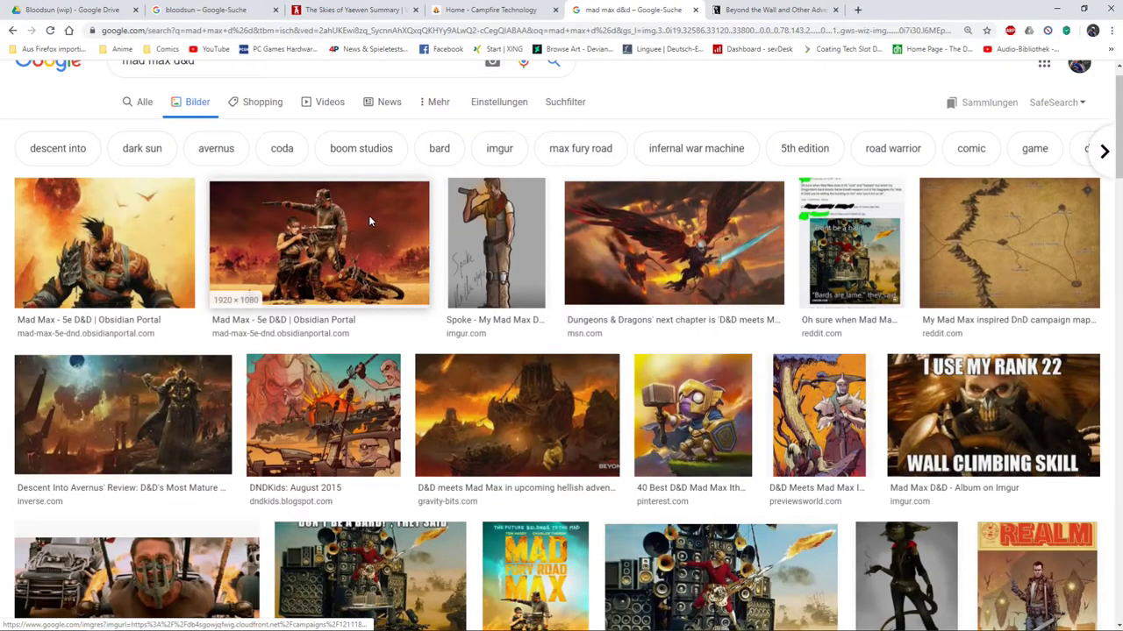
{"action": "scroll", "coordinate": [370, 219], "scroll_direction": "down", "scroll_amount": 1}
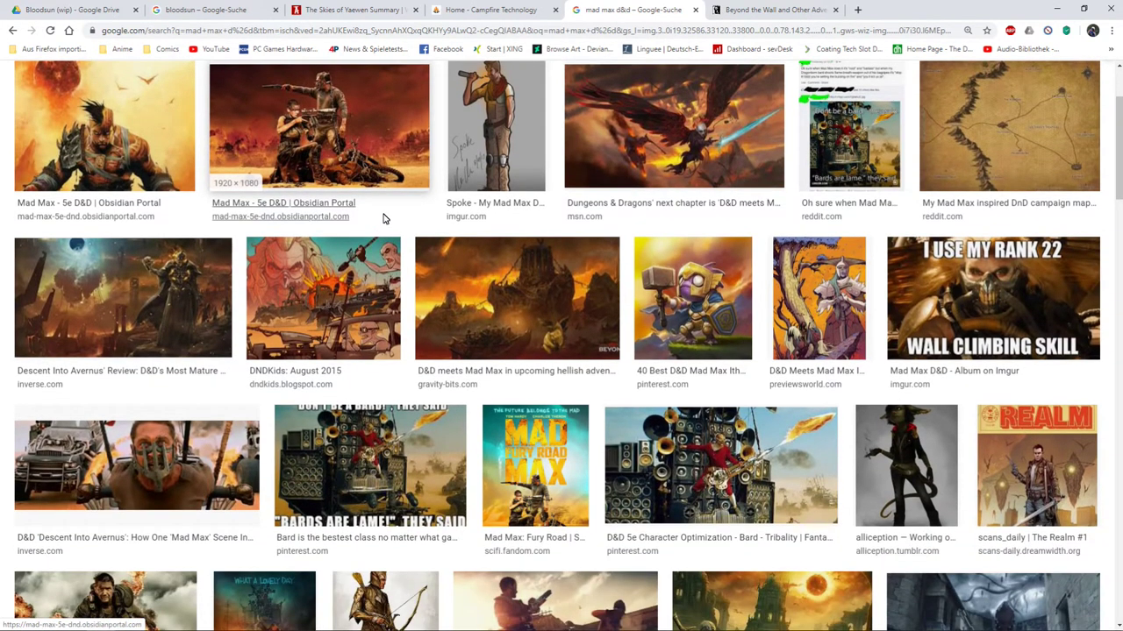
{"action": "left_click", "coordinate": [340, 291]}
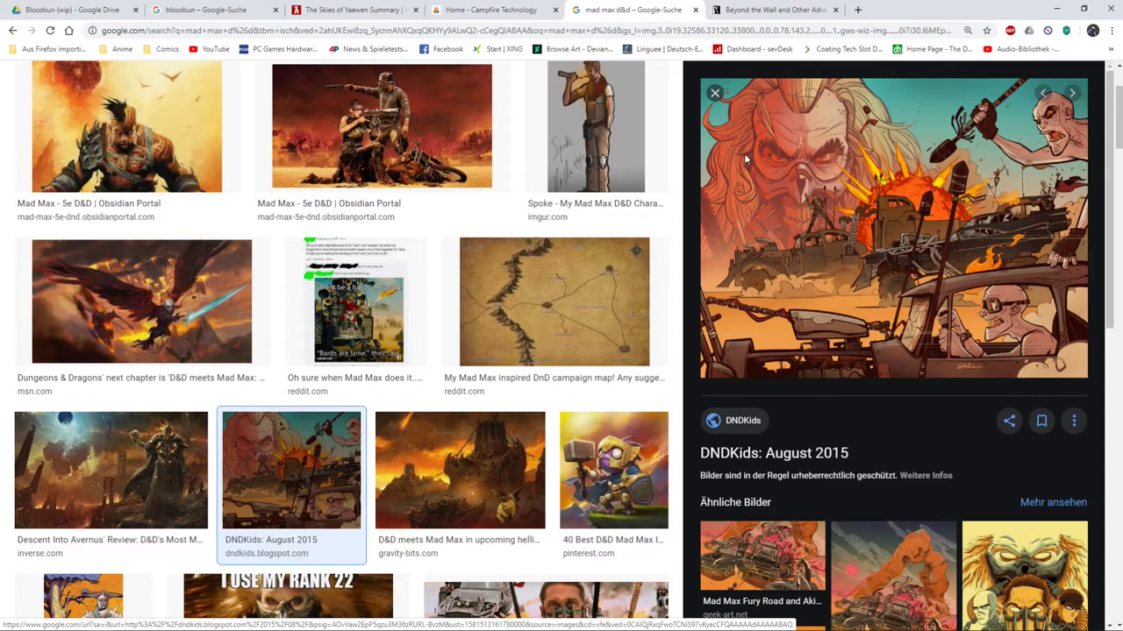
{"action": "left_click", "coordinate": [716, 95]}
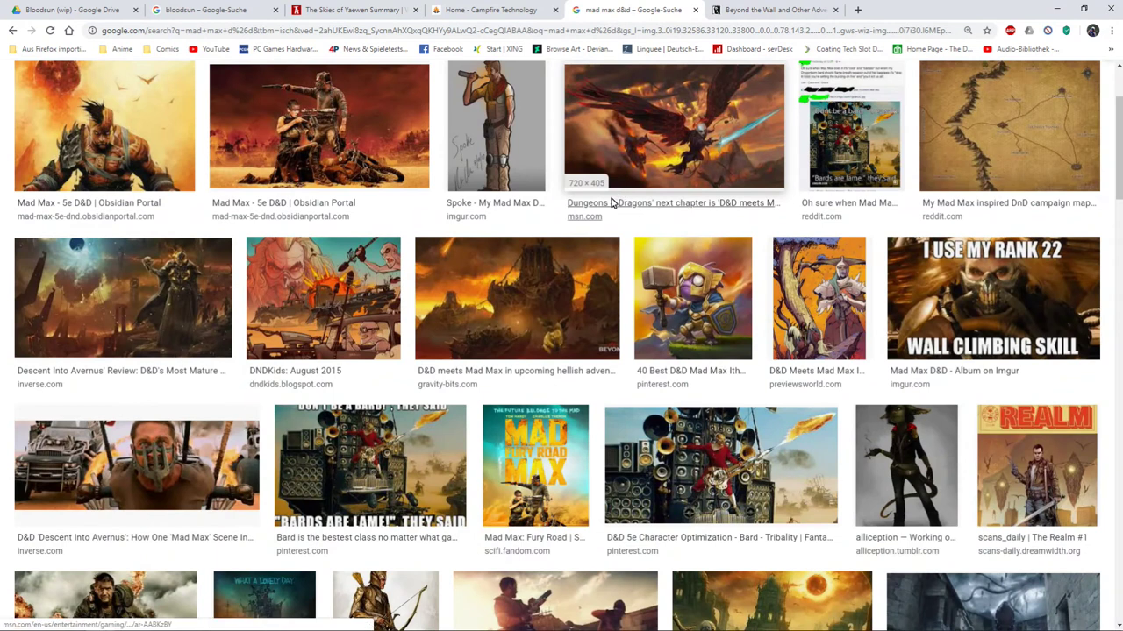
{"action": "scroll", "coordinate": [596, 219], "scroll_direction": "up", "scroll_amount": 2}
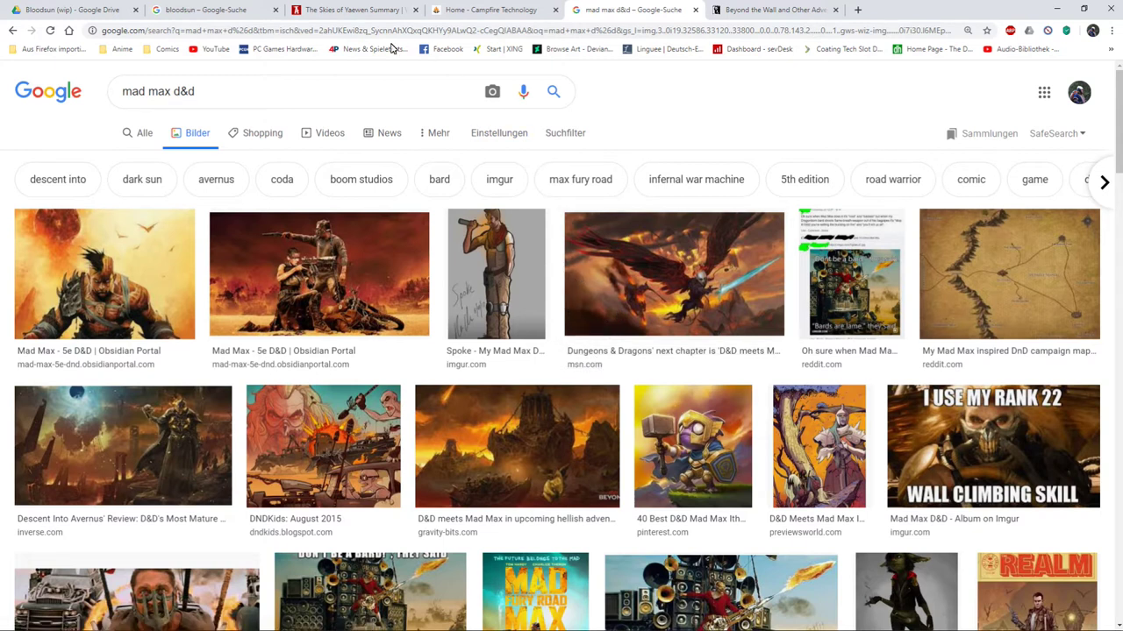
Examine the article templates on World Anvil's The Skies of Yaewen summary, then close that page
{"action": "left_click", "coordinate": [353, 11]}
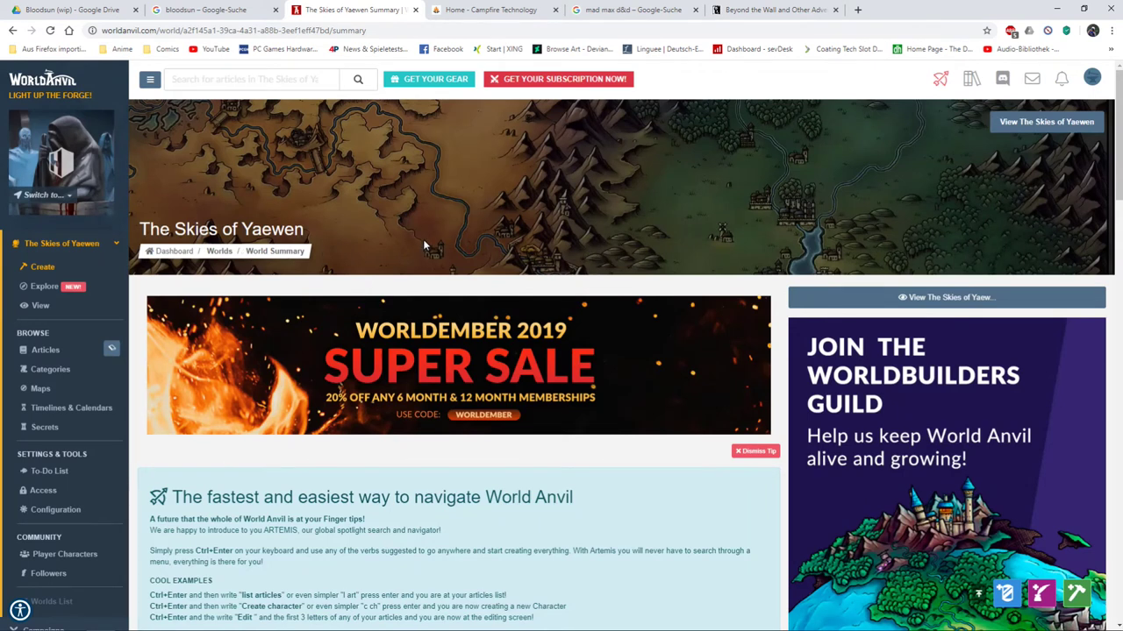
{"action": "scroll", "coordinate": [422, 245], "scroll_direction": "down", "scroll_amount": 6}
{"action": "scroll", "coordinate": [504, 210], "scroll_direction": "down", "scroll_amount": 3}
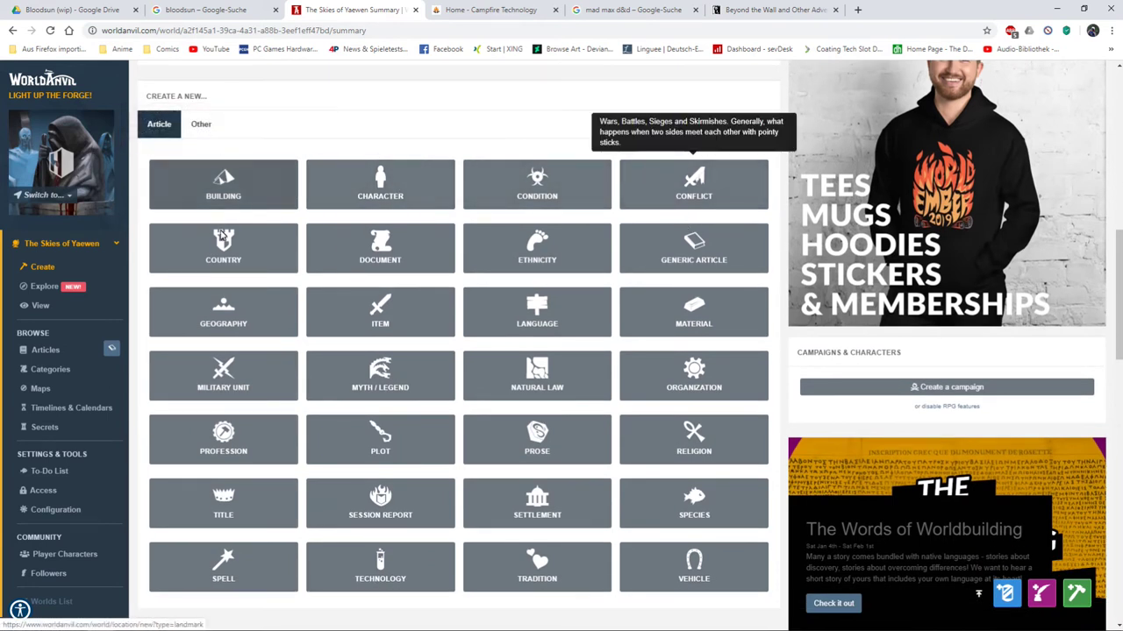
{"action": "scroll", "coordinate": [505, 249], "scroll_direction": "down", "scroll_amount": 4}
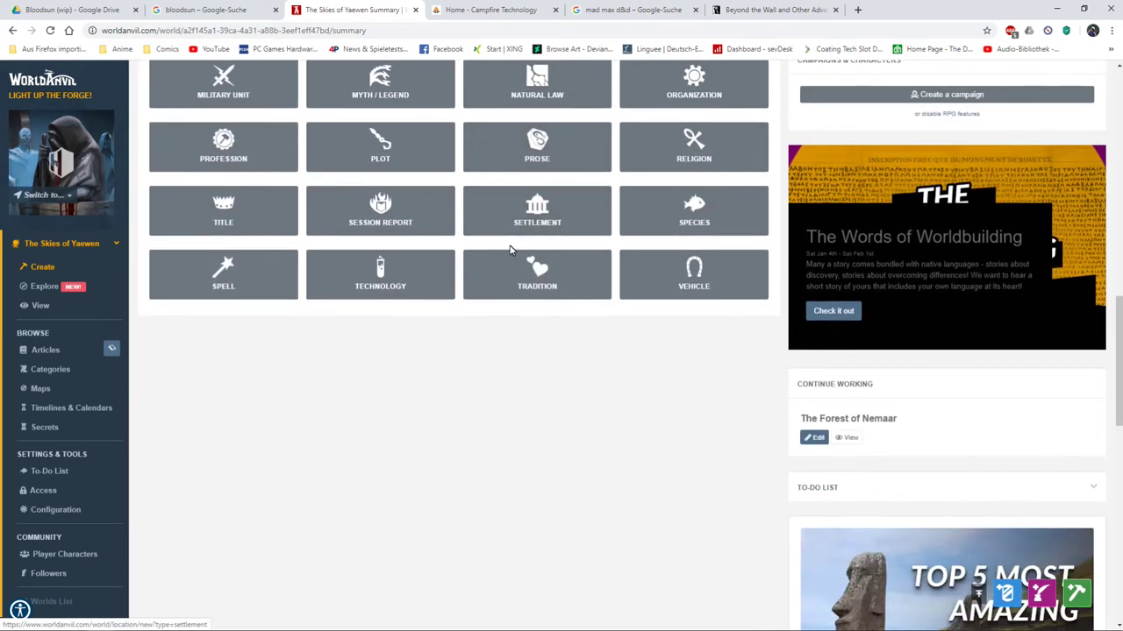
{"action": "scroll", "coordinate": [534, 283], "scroll_direction": "up", "scroll_amount": 3}
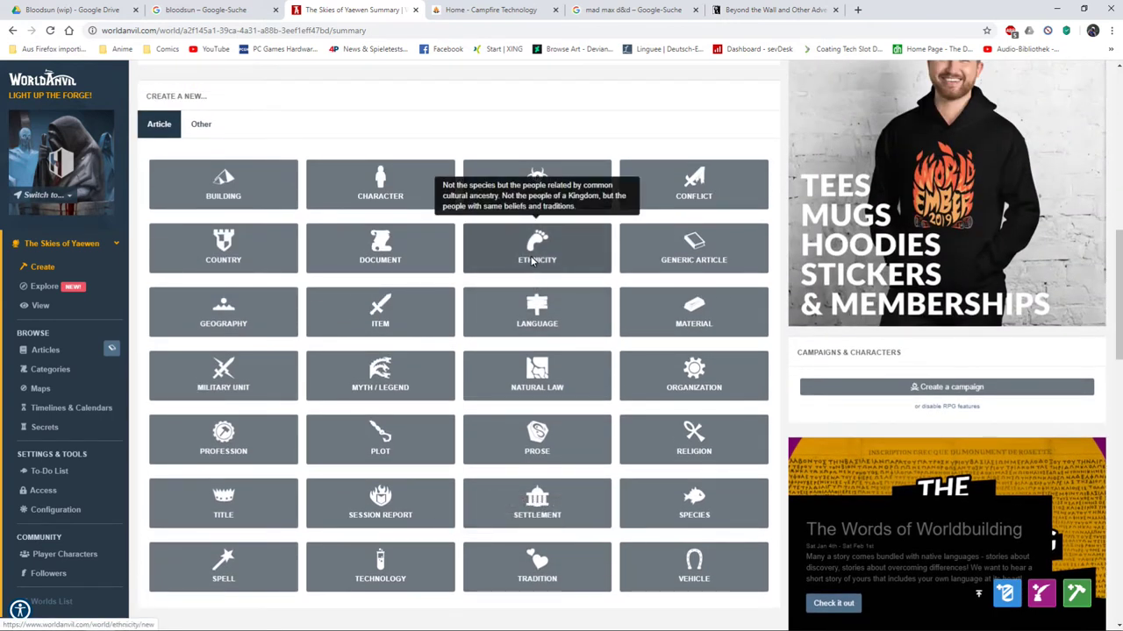
{"action": "scroll", "coordinate": [532, 262], "scroll_direction": "up", "scroll_amount": 4}
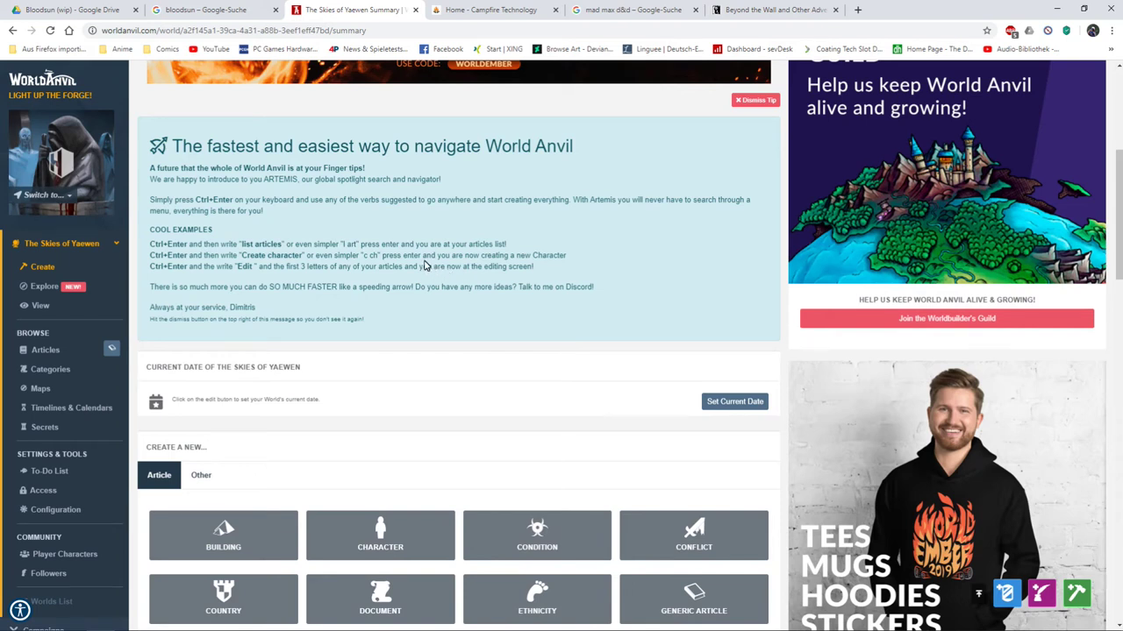
{"action": "scroll", "coordinate": [406, 272], "scroll_direction": "up", "scroll_amount": 2}
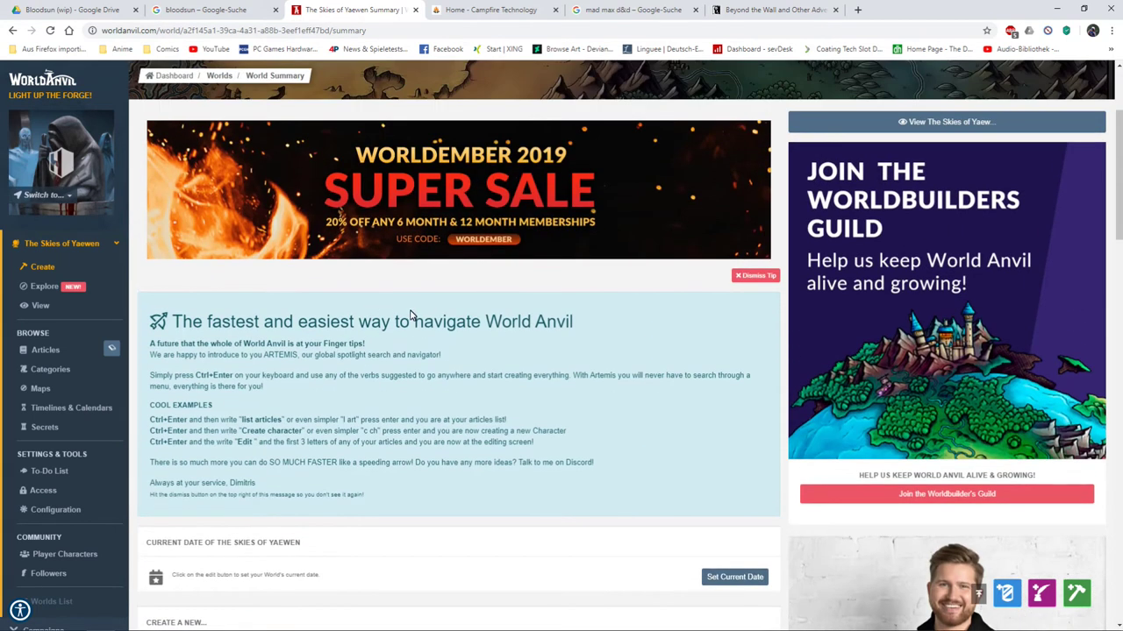
{"action": "scroll", "coordinate": [410, 314], "scroll_direction": "up", "scroll_amount": 2}
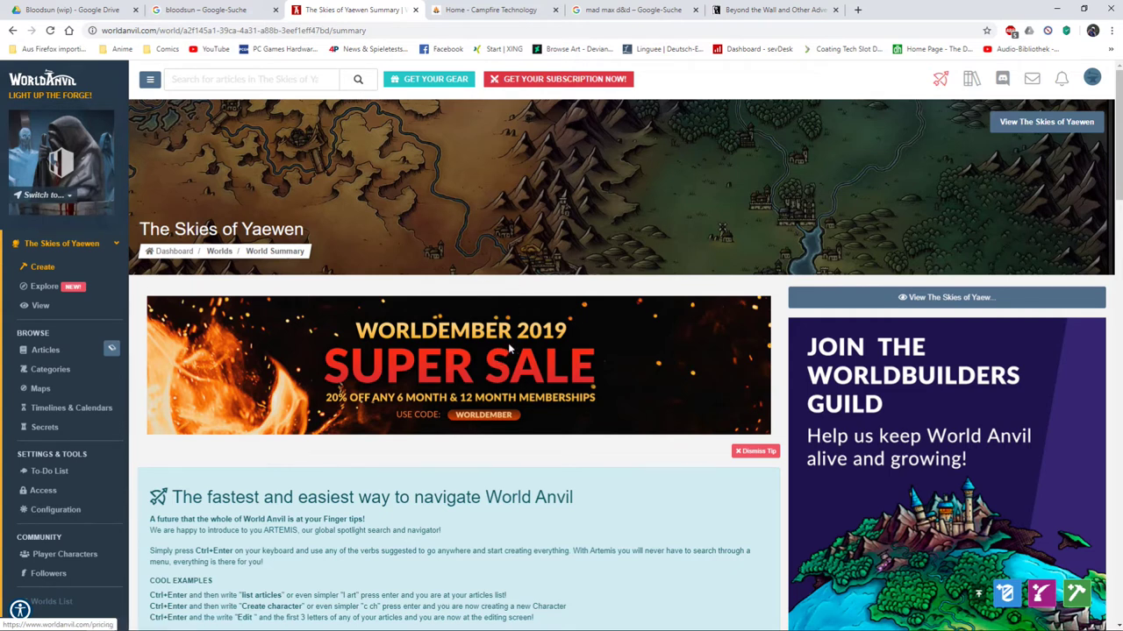
{"action": "left_click", "coordinate": [415, 12]}
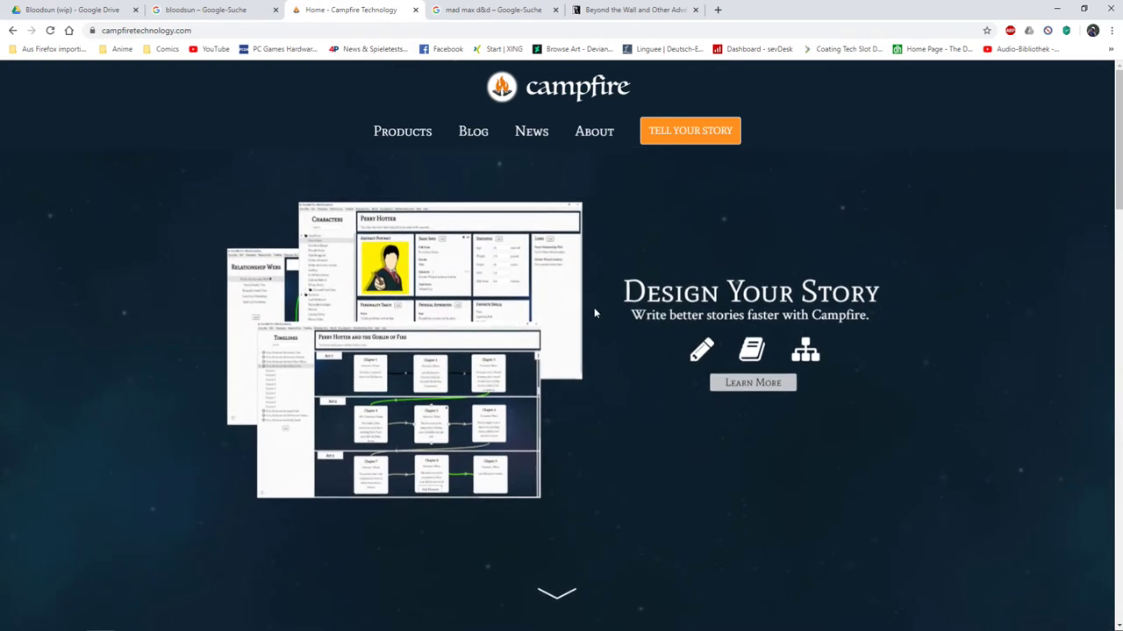
Examine the Campfire Technology homepage, including the Overcome Disorganization, "Campfire can help you" and free trial sections
{"action": "scroll", "coordinate": [599, 280], "scroll_direction": "down", "scroll_amount": 4}
{"action": "scroll", "coordinate": [599, 261], "scroll_direction": "down", "scroll_amount": 7}
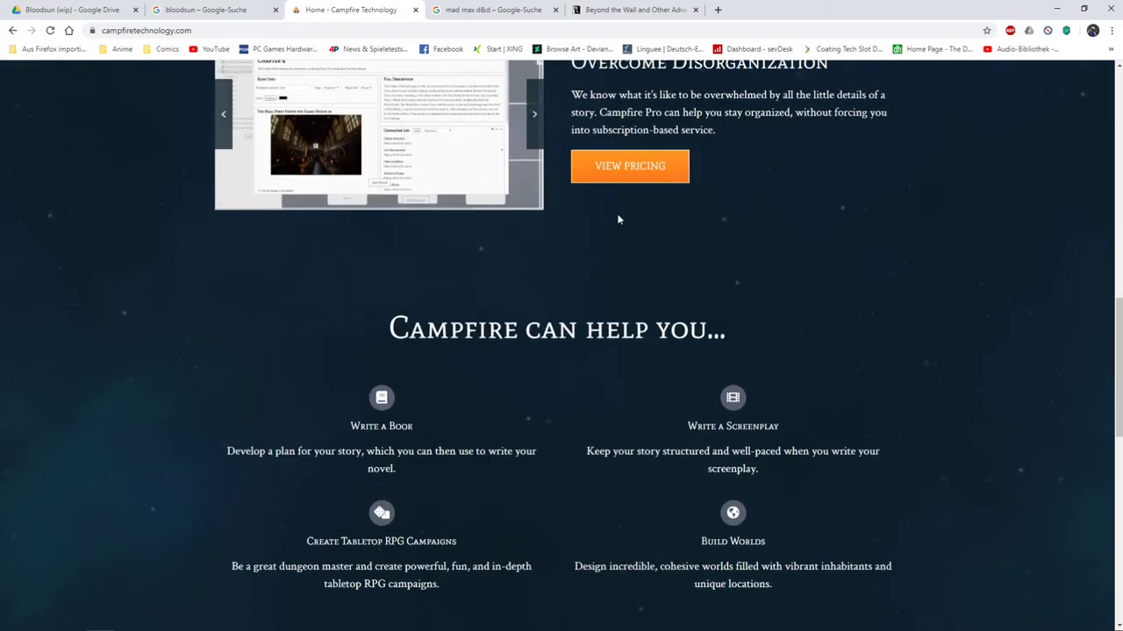
{"action": "scroll", "coordinate": [687, 251], "scroll_direction": "down", "scroll_amount": 8}
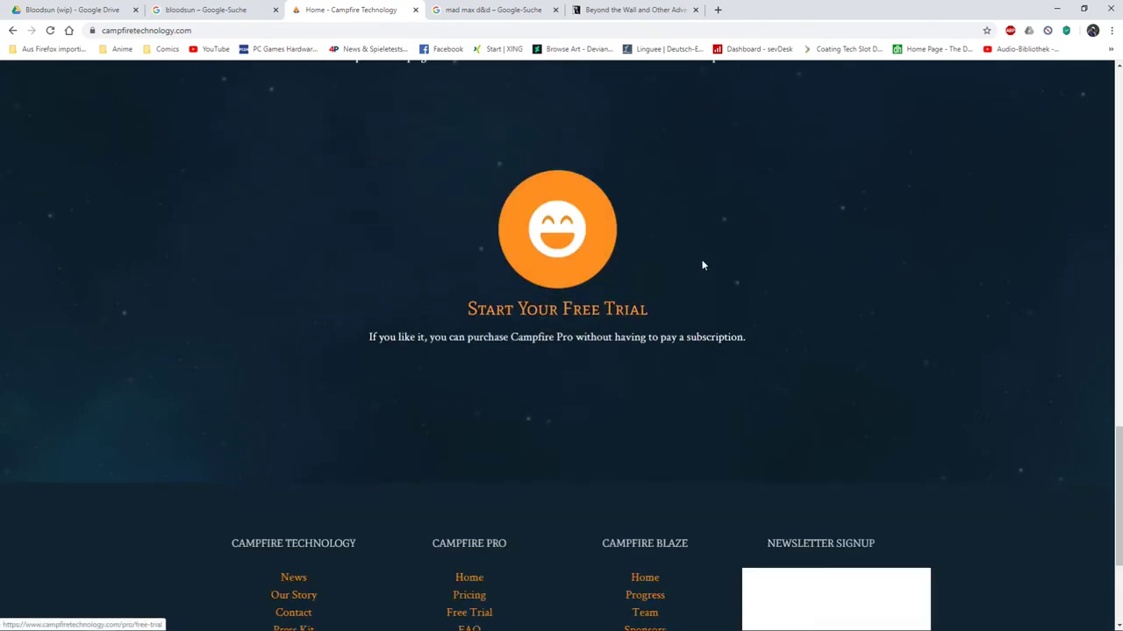
{"action": "scroll", "coordinate": [711, 233], "scroll_direction": "up", "scroll_amount": 10}
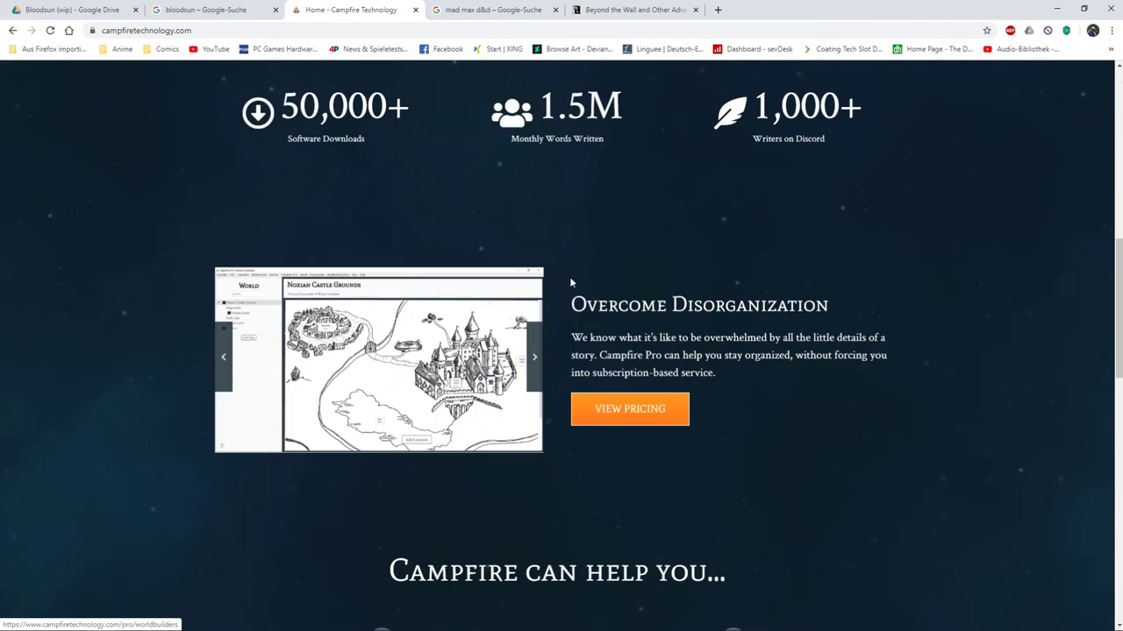
{"action": "scroll", "coordinate": [625, 276], "scroll_direction": "up", "scroll_amount": 8}
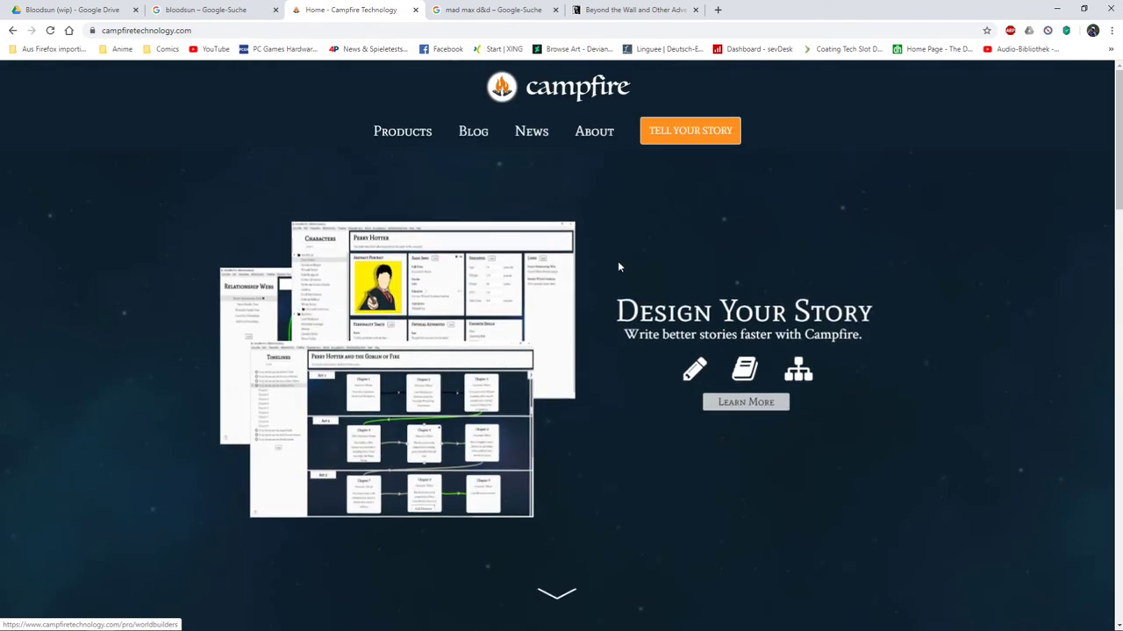
{"action": "scroll", "coordinate": [596, 251], "scroll_direction": "down", "scroll_amount": 4}
{"action": "scroll", "coordinate": [598, 251], "scroll_direction": "down", "scroll_amount": 6}
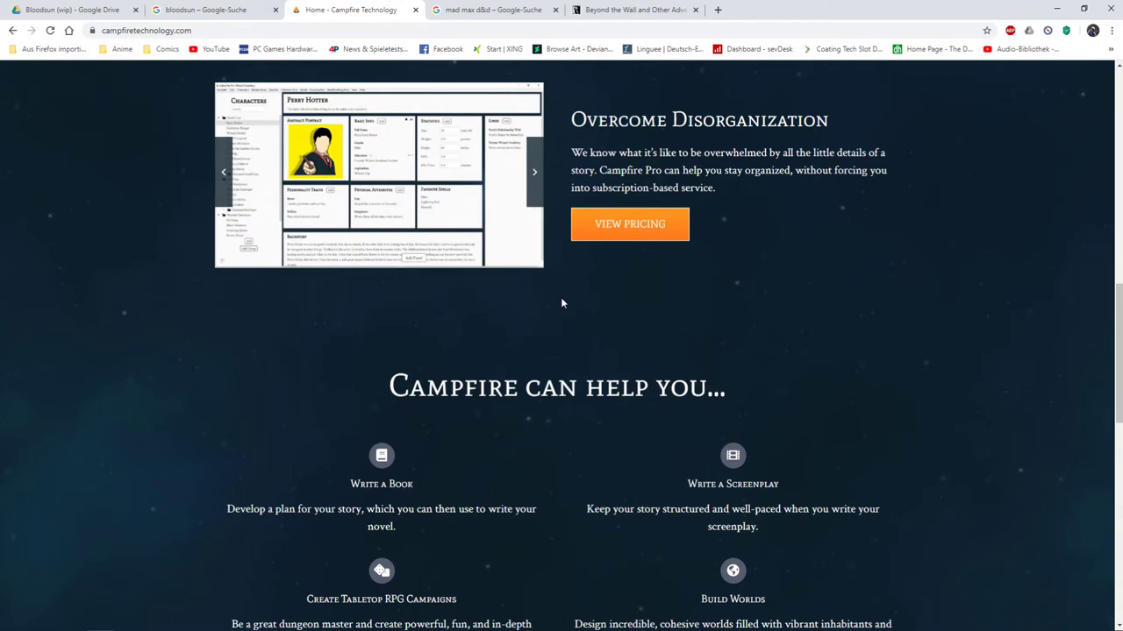
{"action": "scroll", "coordinate": [547, 306], "scroll_direction": "down", "scroll_amount": 3}
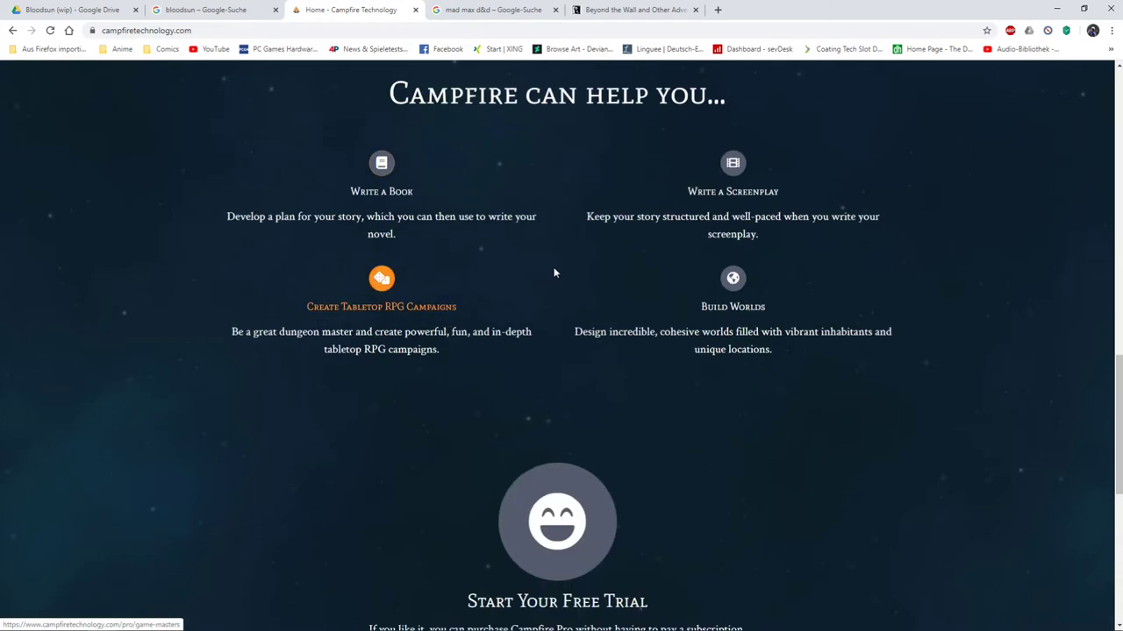
{"action": "scroll", "coordinate": [593, 271], "scroll_direction": "down", "scroll_amount": 3}
{"action": "scroll", "coordinate": [693, 308], "scroll_direction": "down", "scroll_amount": 3}
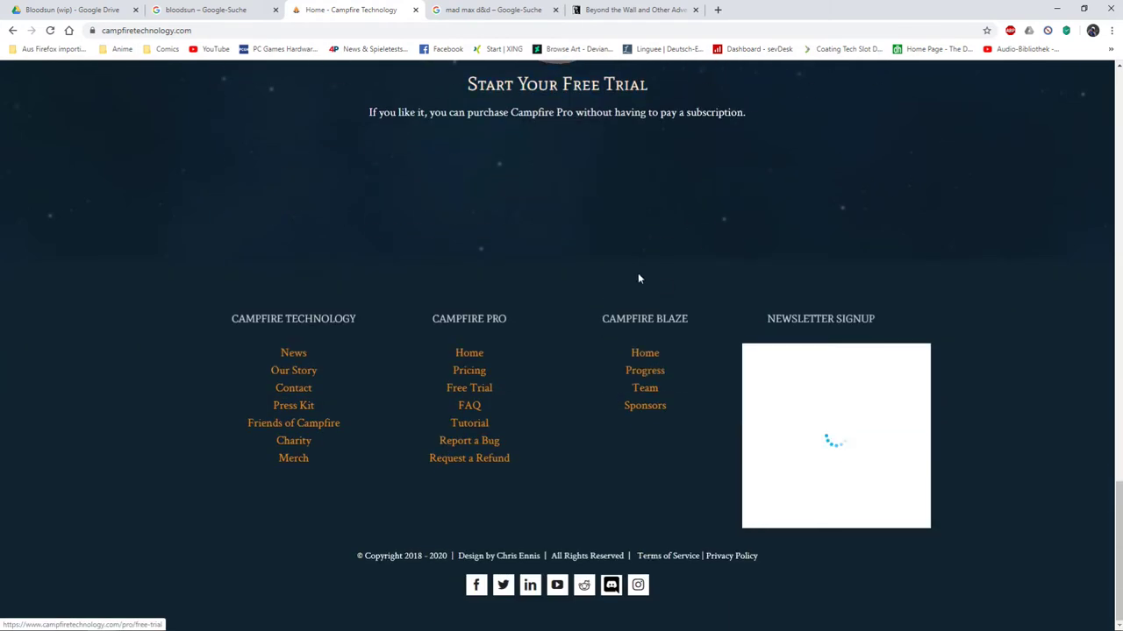
{"action": "scroll", "coordinate": [617, 272], "scroll_direction": "up", "scroll_amount": 15}
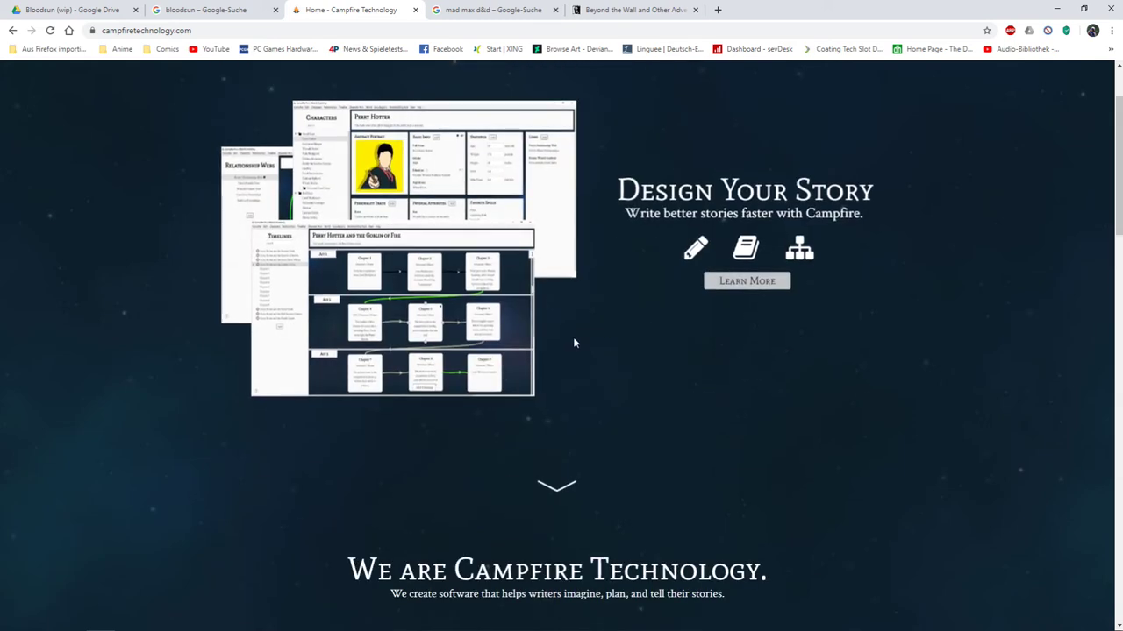
Close the Campfire homepage and return to the Bloodsun (wip) folder in Google Drive
{"action": "scroll", "coordinate": [572, 336], "scroll_direction": "up", "scroll_amount": 2}
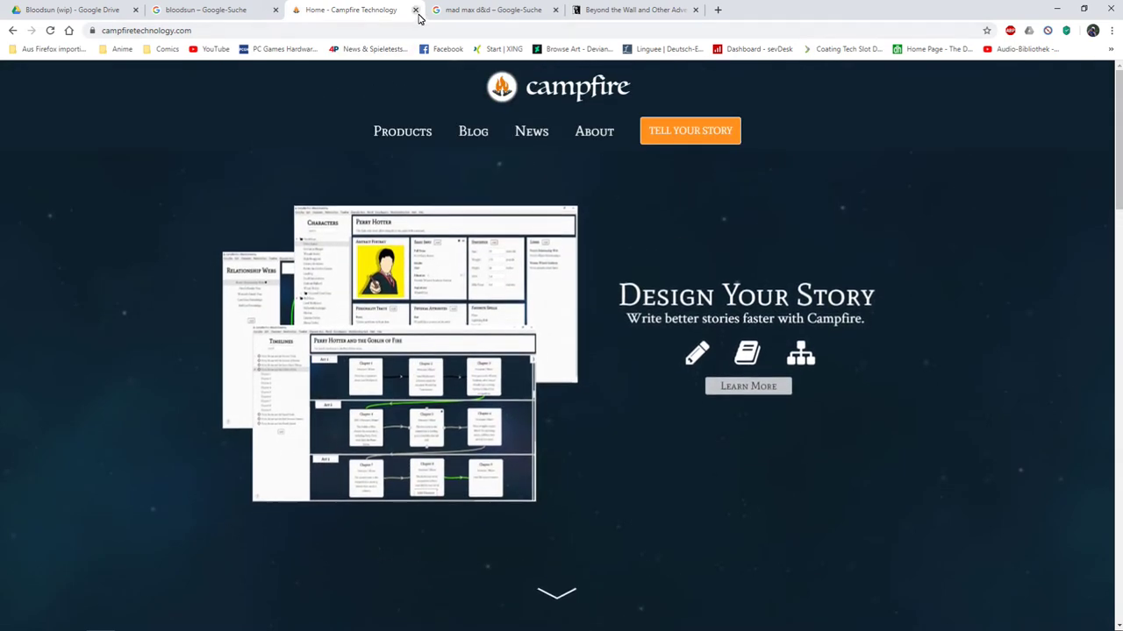
{"action": "left_click", "coordinate": [416, 10]}
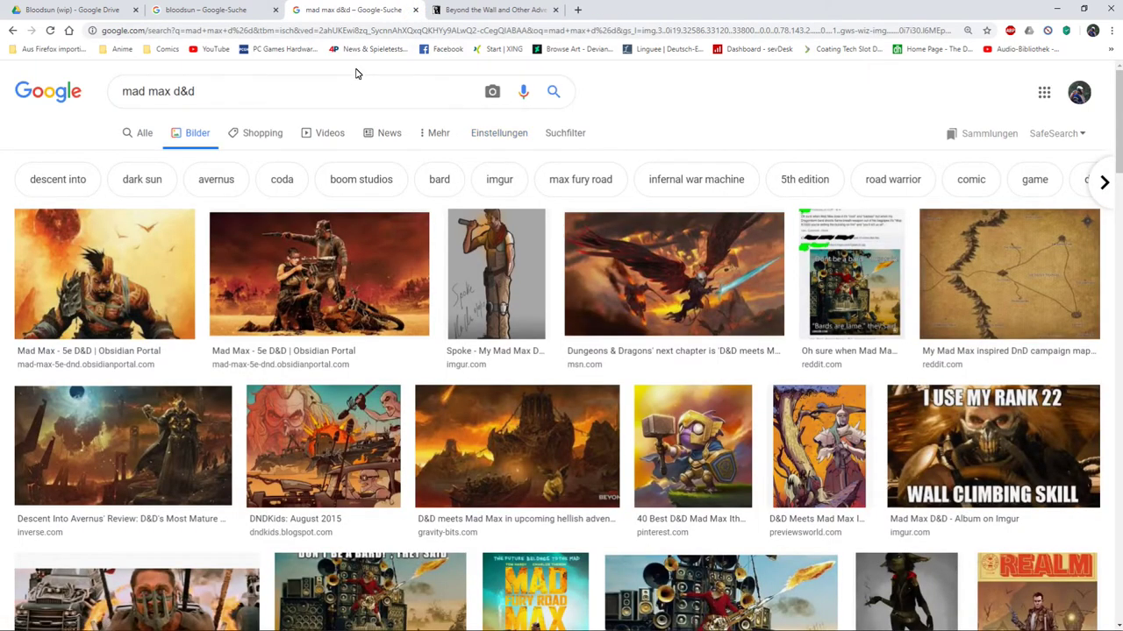
{"action": "left_click", "coordinate": [83, 10]}
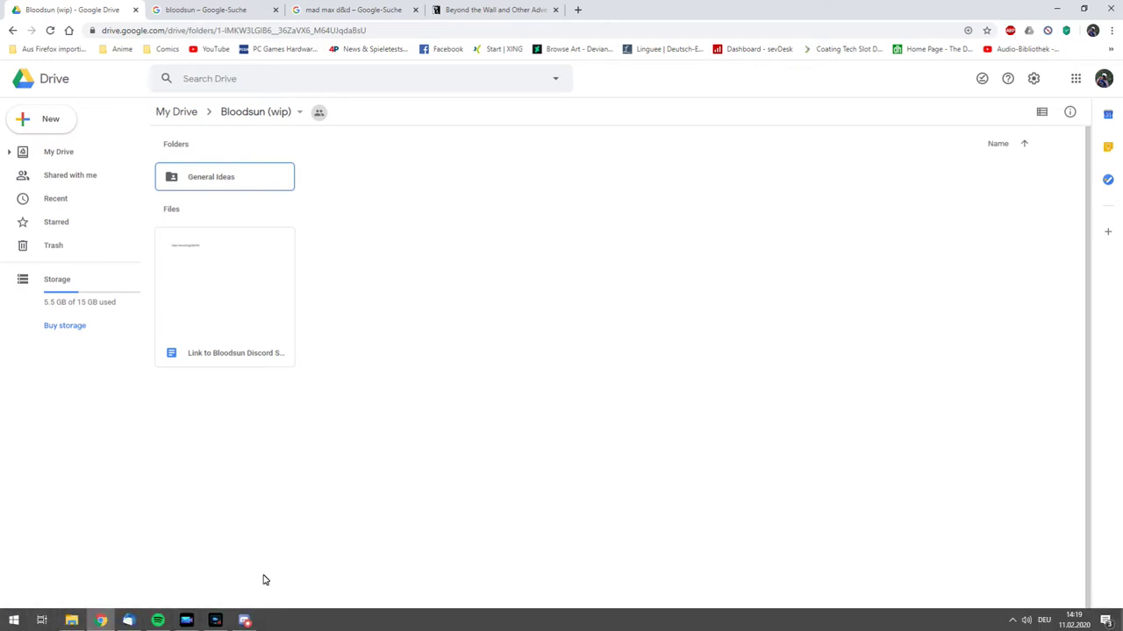
Switch to Discord and view the Bloodsun server's information, general-worldbuilding, rules-general and off-topic channels, then put Discord away
{"action": "left_click", "coordinate": [245, 620]}
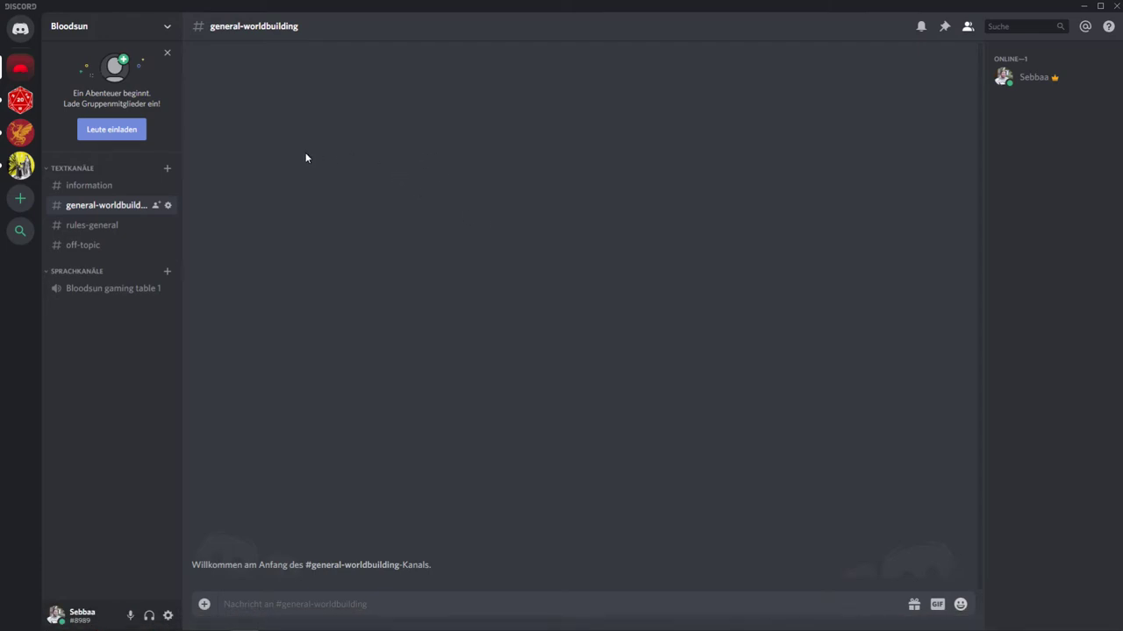
{"action": "left_click", "coordinate": [108, 190]}
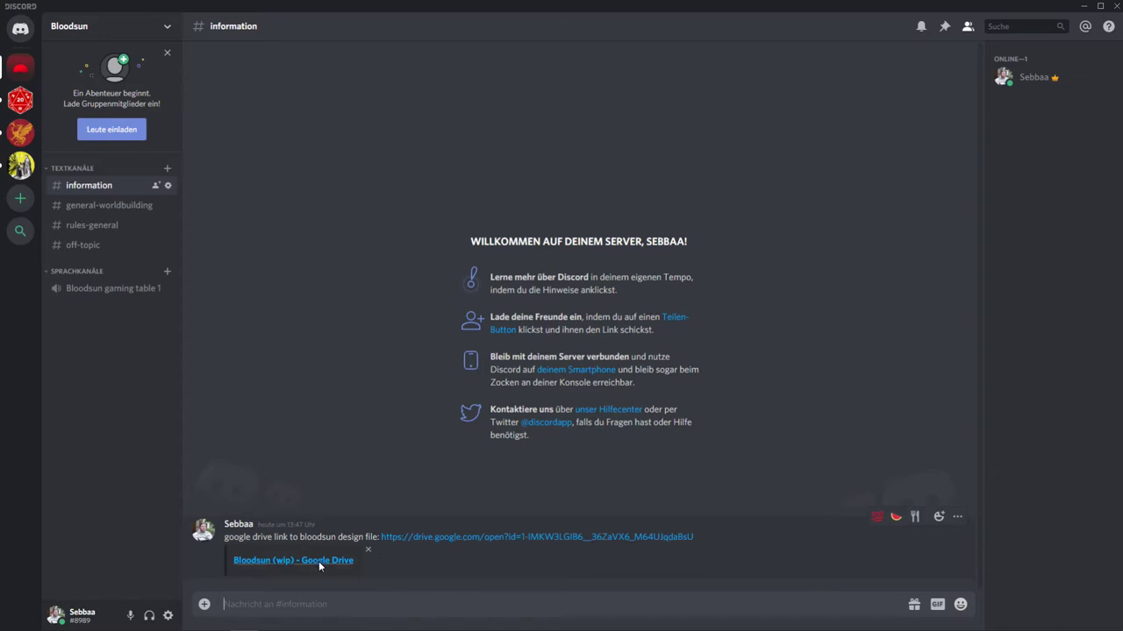
{"action": "left_click", "coordinate": [123, 211]}
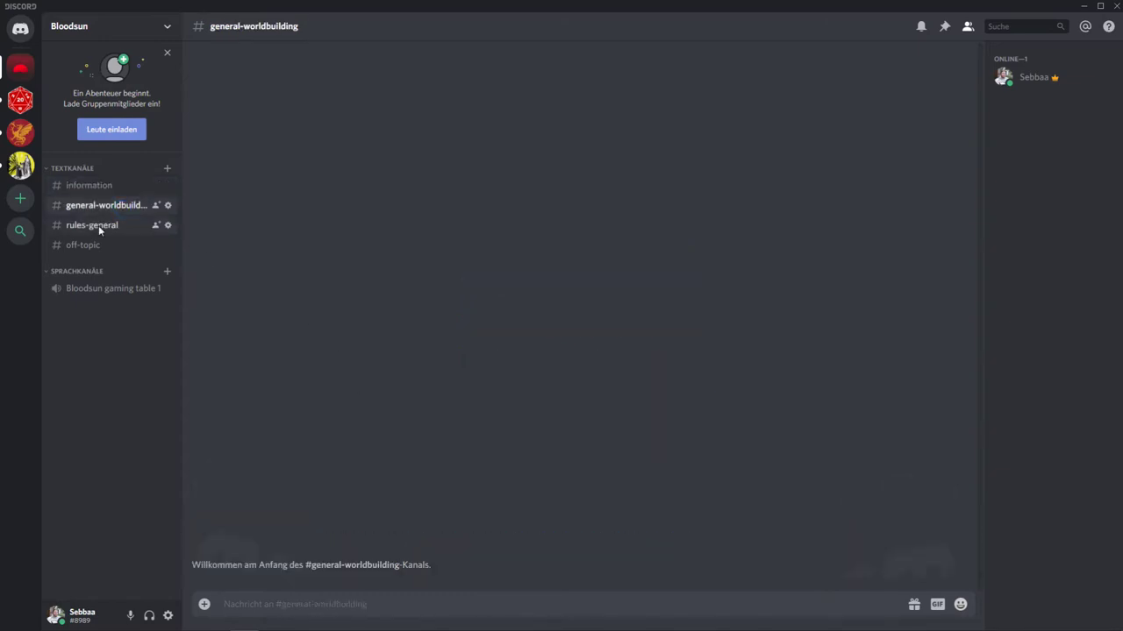
{"action": "left_click", "coordinate": [109, 228]}
{"action": "left_click", "coordinate": [100, 243]}
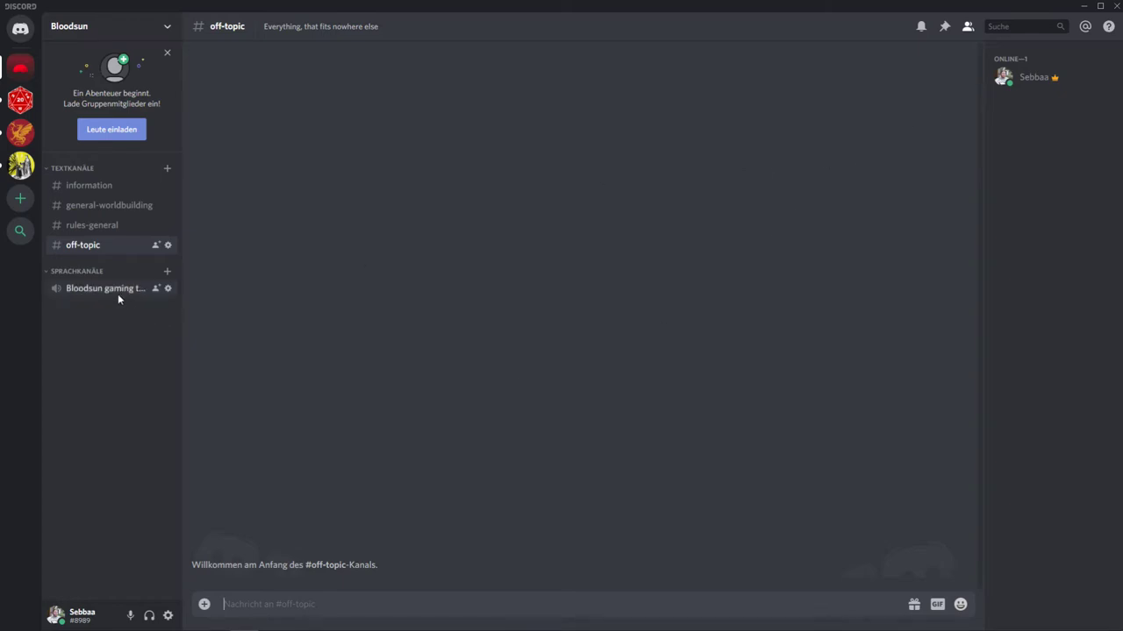
{"action": "left_click", "coordinate": [1085, 8]}
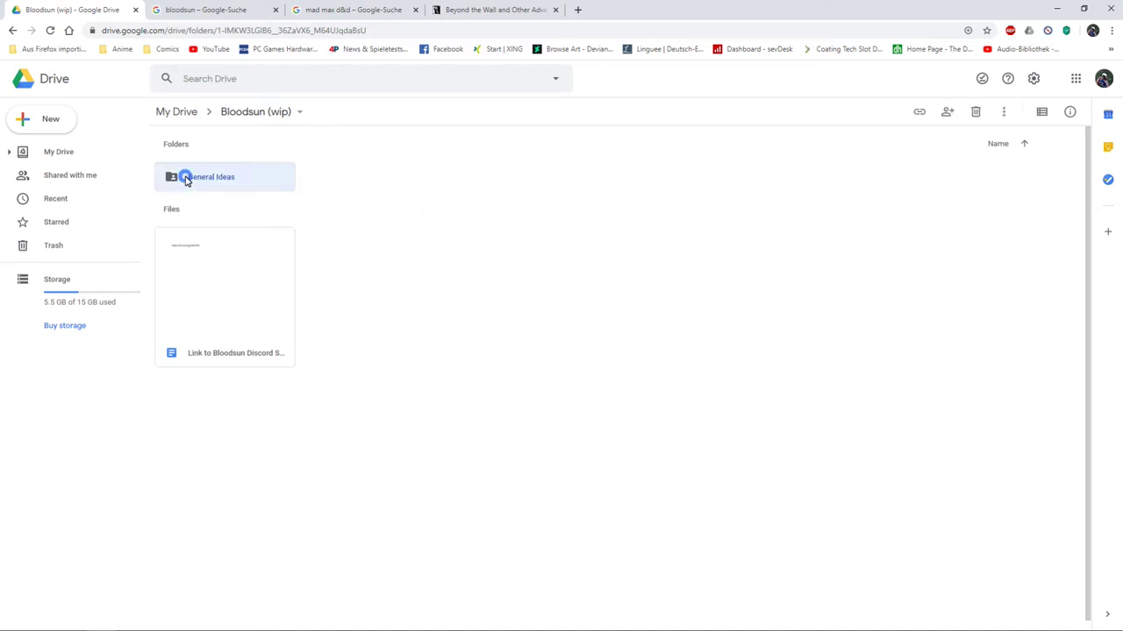
Open the Unsortet Ideas document from the General Ideas folder
{"action": "double_click", "coordinate": [214, 177]}
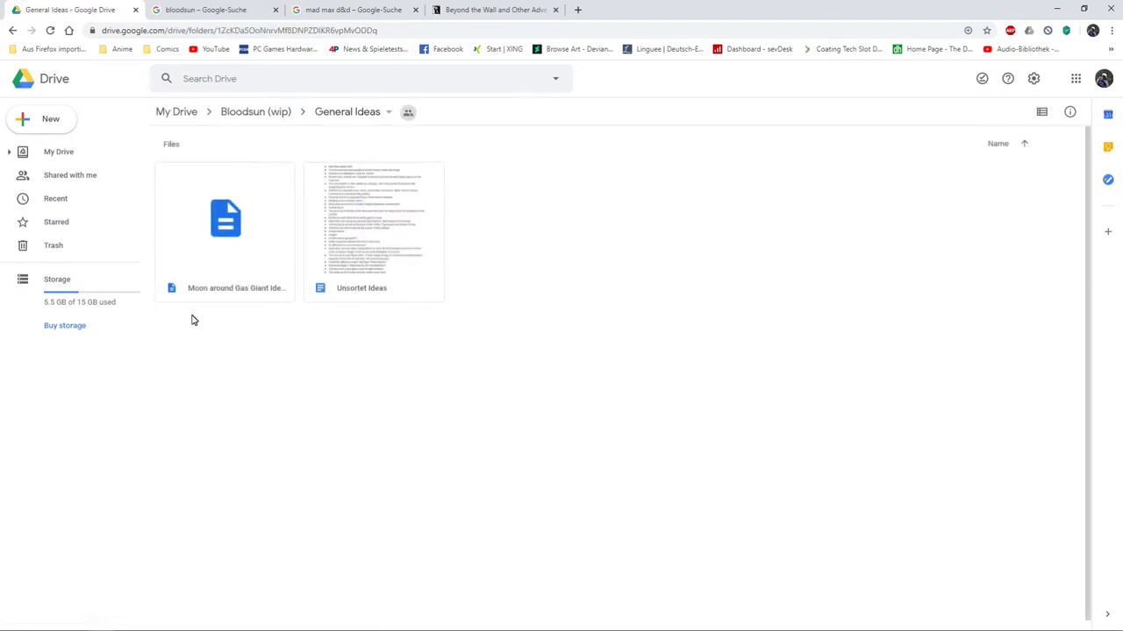
{"action": "left_click", "coordinate": [232, 226]}
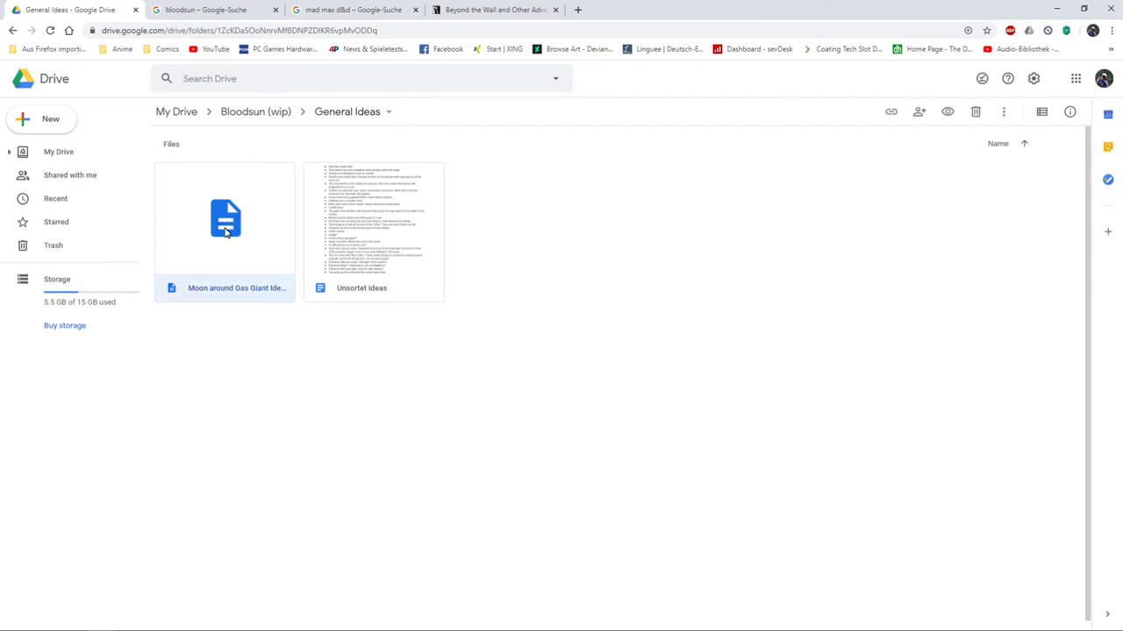
{"action": "left_click", "coordinate": [380, 227]}
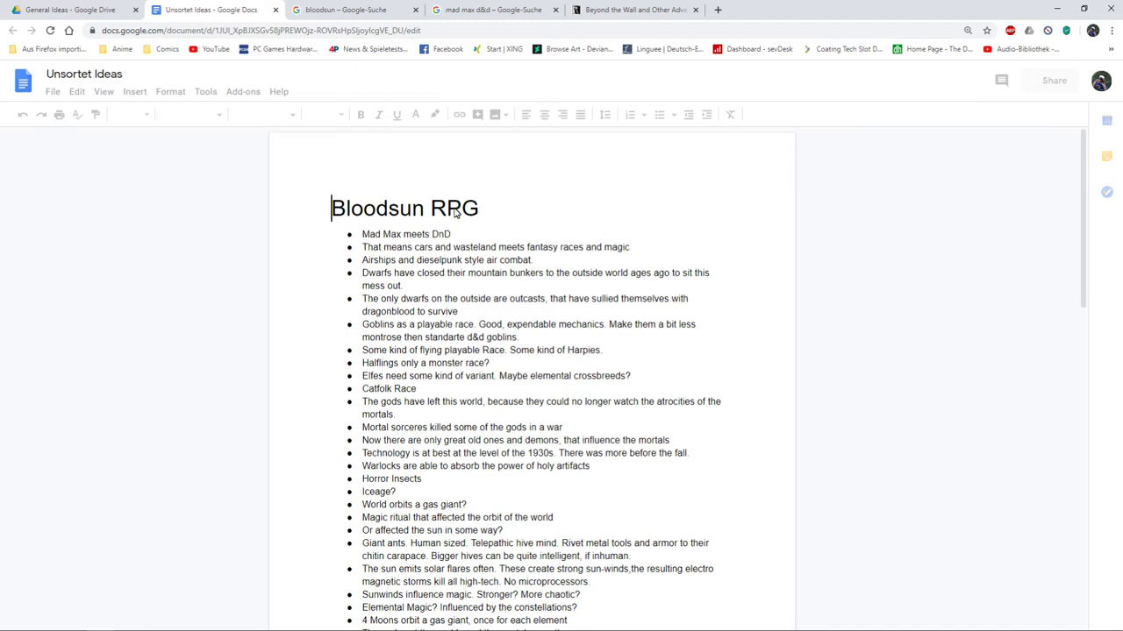
Make the first bullet under the Bloodsun RPG title, "Mad Max meets DnD", bold
{"action": "left_click", "coordinate": [336, 210]}
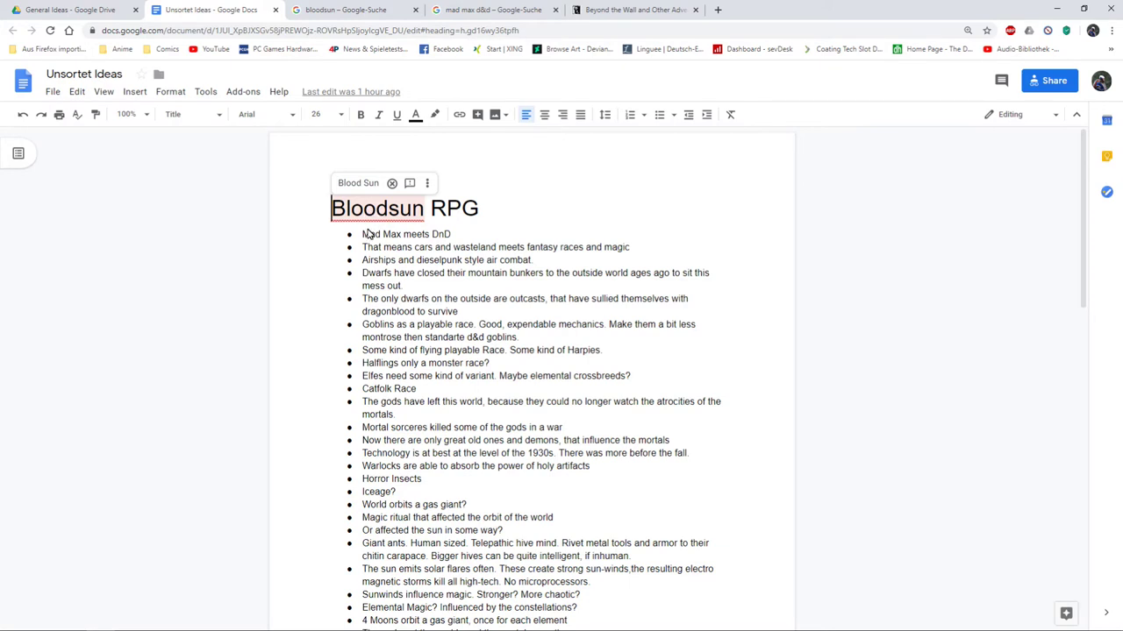
{"action": "left_click", "coordinate": [371, 235]}
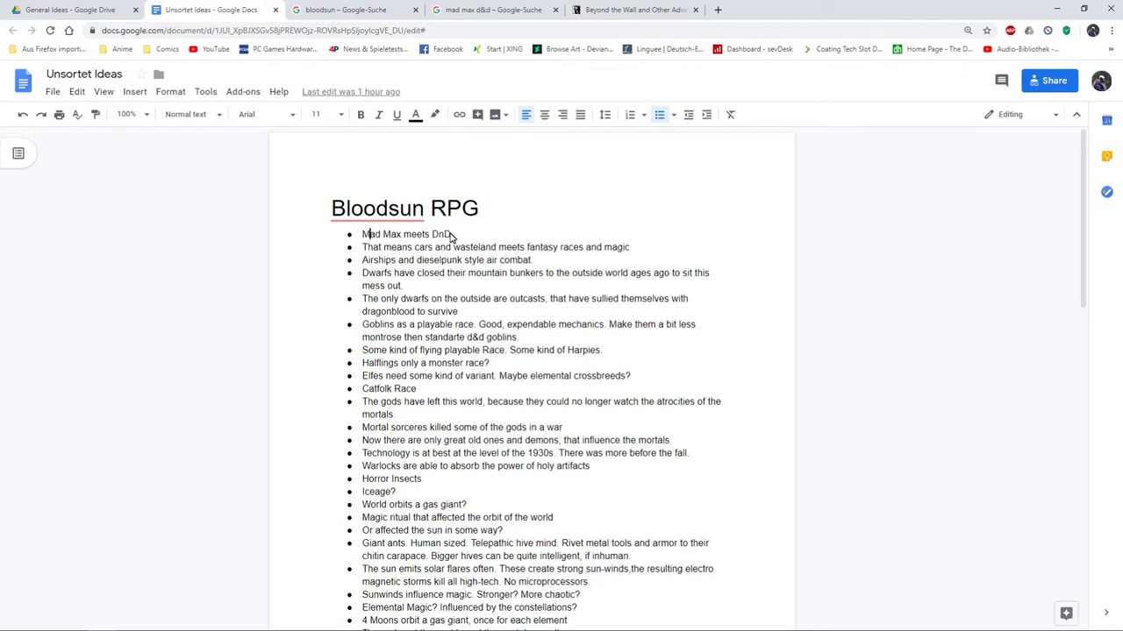
{"action": "left_click_drag", "start_coordinate": [450, 235], "coordinate": [361, 237]}
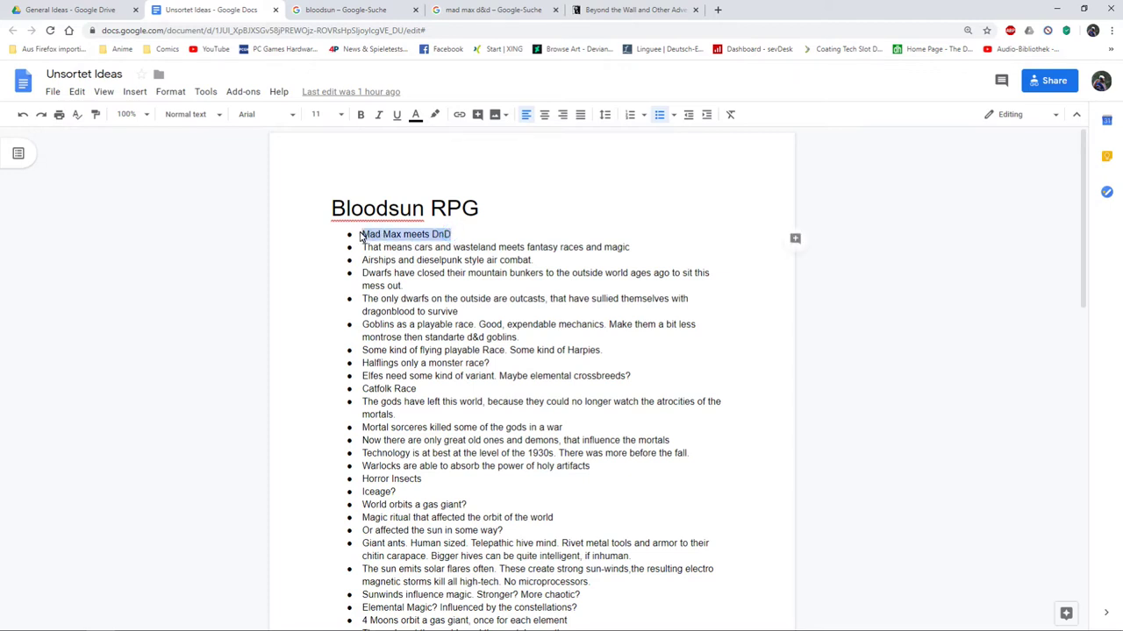
{"action": "left_click", "coordinate": [362, 115]}
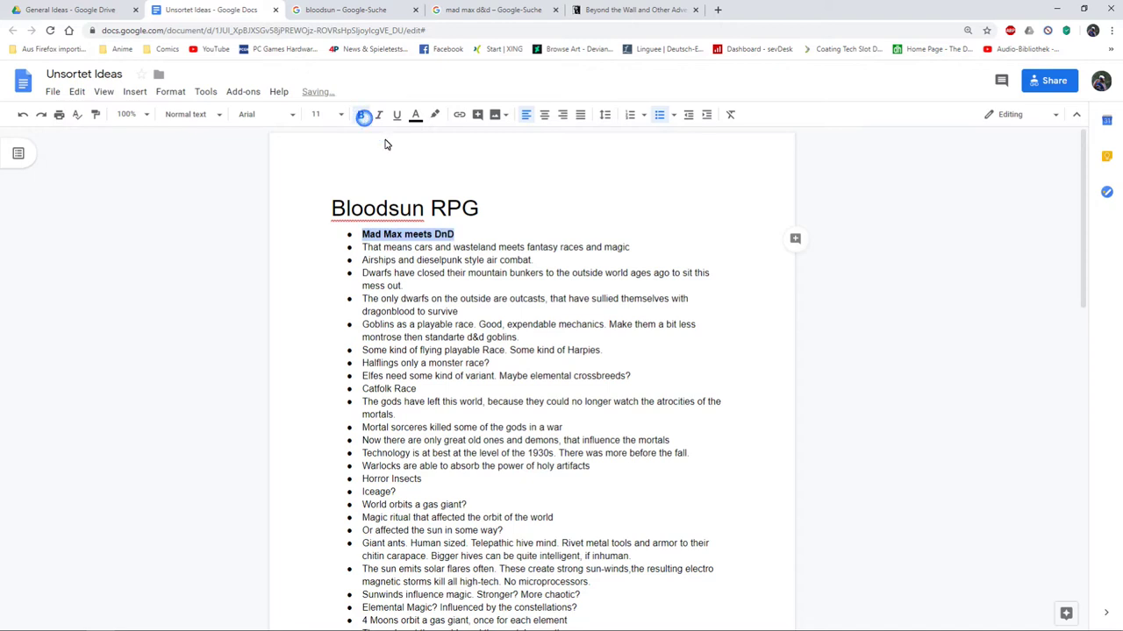
{"action": "left_click", "coordinate": [439, 251]}
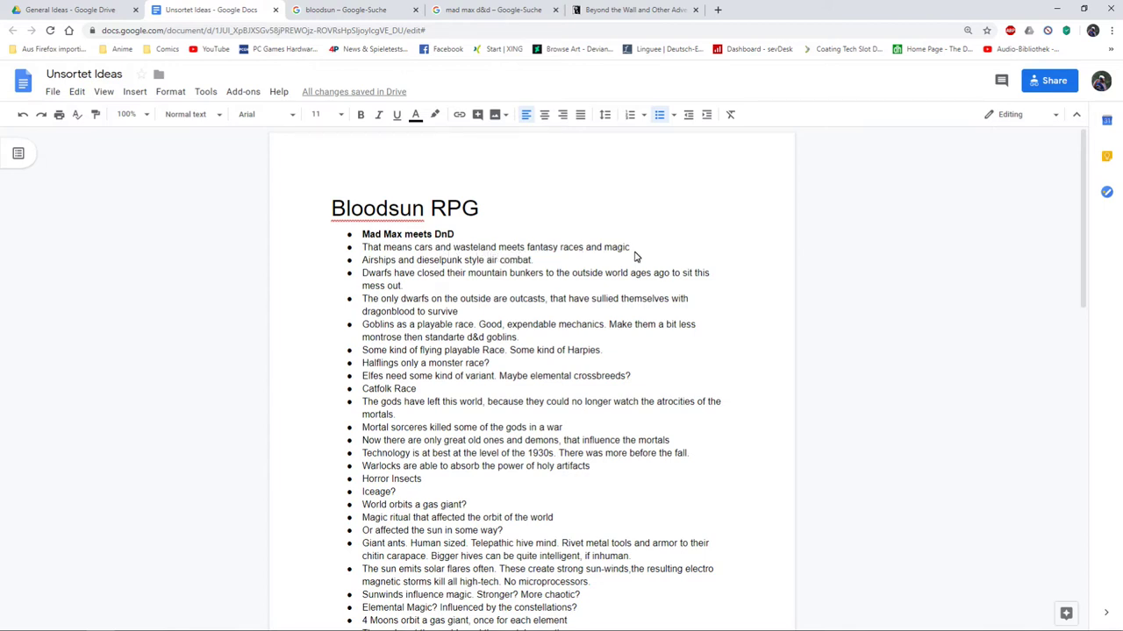
Add a bullet below the airships idea reading "More past the apocalypse, than mad max. Cyties, some Kingdoms, that have are rebuilding"
{"action": "left_click", "coordinate": [415, 261]}
{"action": "left_click", "coordinate": [538, 263]}
{"action": "key", "text": "Return"}
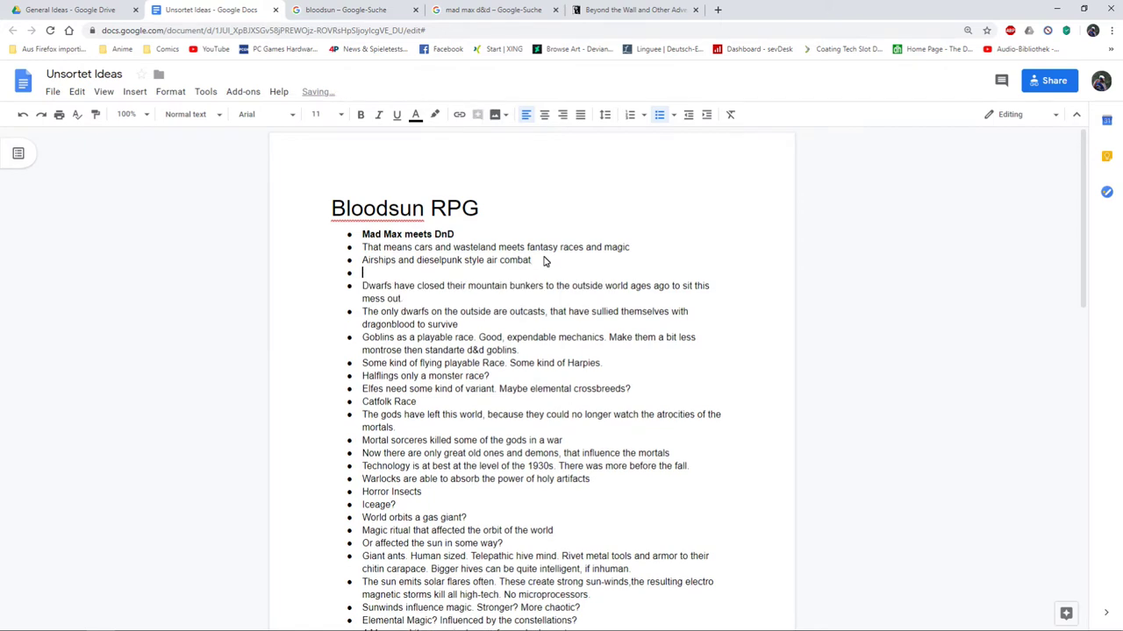
{"action": "type", "text": "more past the apocalypse"}
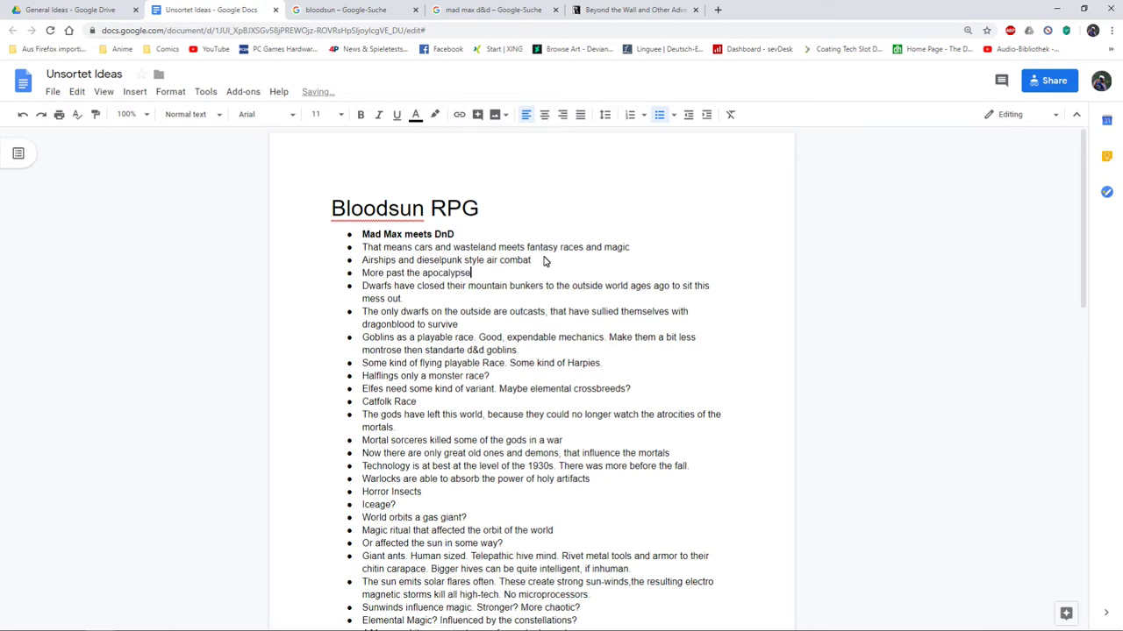
{"action": "type", "text": ", than mad max. Cyties, some King"}
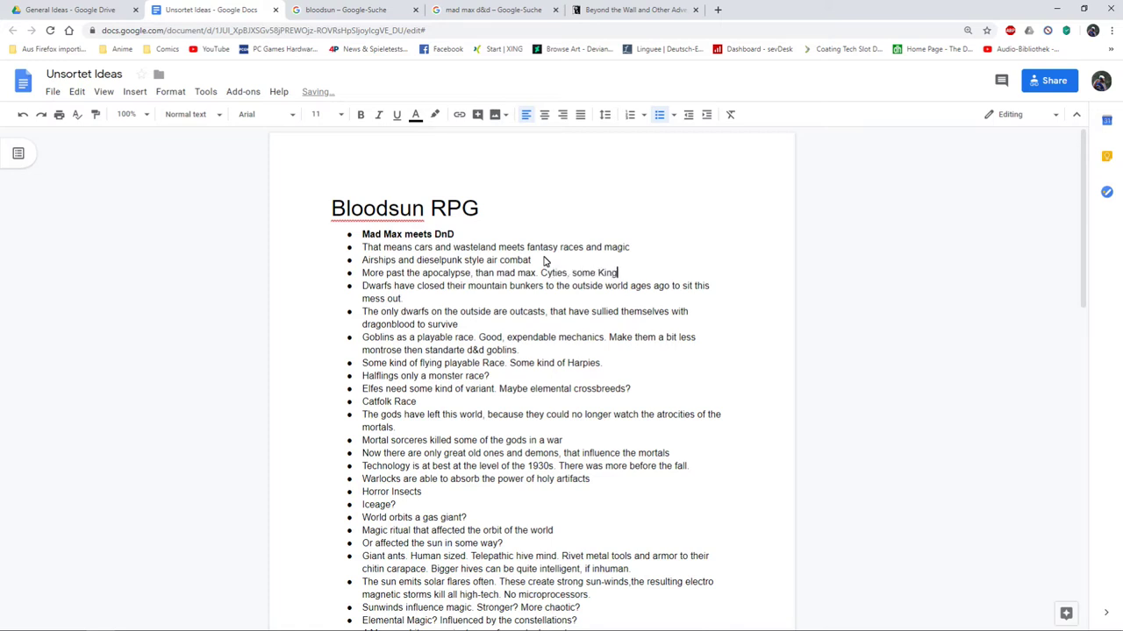
{"action": "type", "text": "doms, that have are rebuilding"}
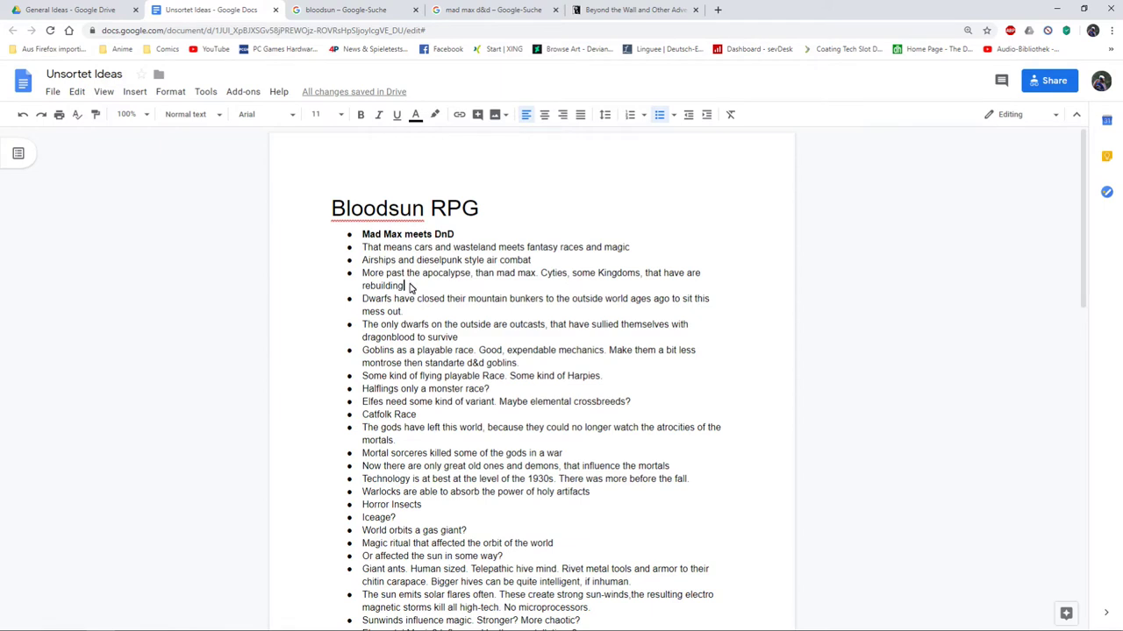
Make the whole new bullet about being more past the apocalypse than mad max bold
{"action": "triple_click", "coordinate": [404, 286]}
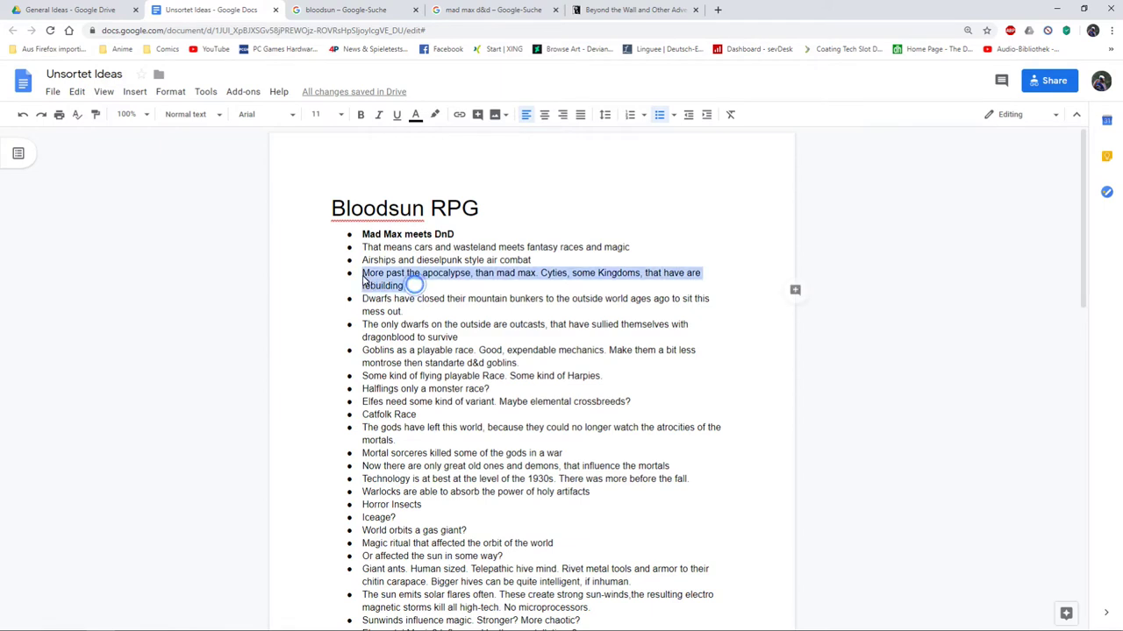
{"action": "left_click", "coordinate": [406, 290]}
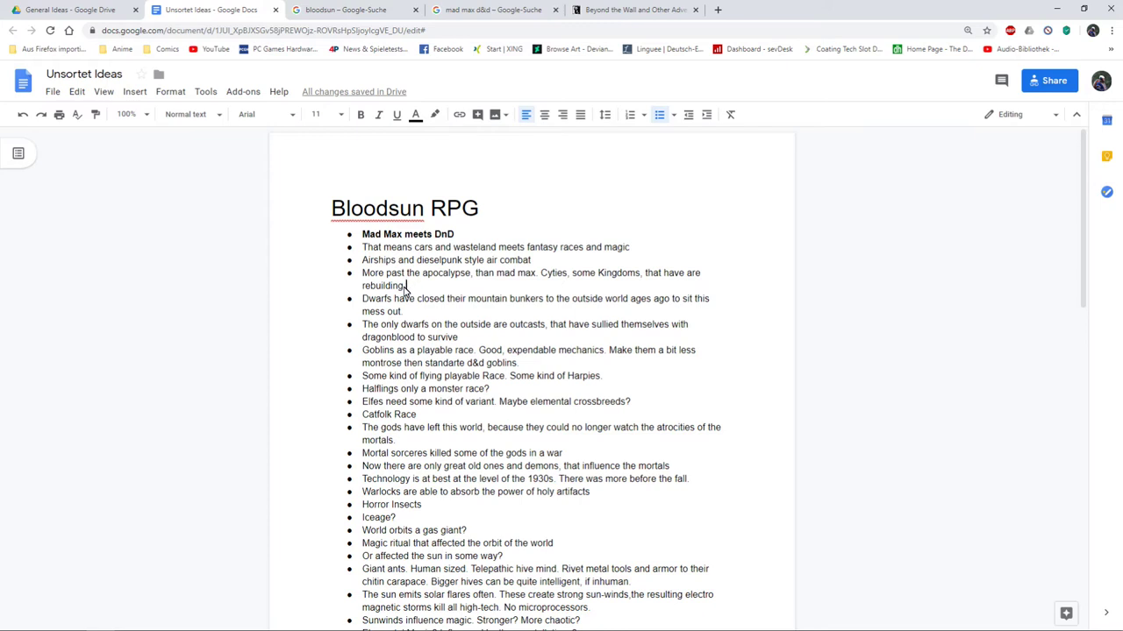
{"action": "triple_click", "coordinate": [405, 290]}
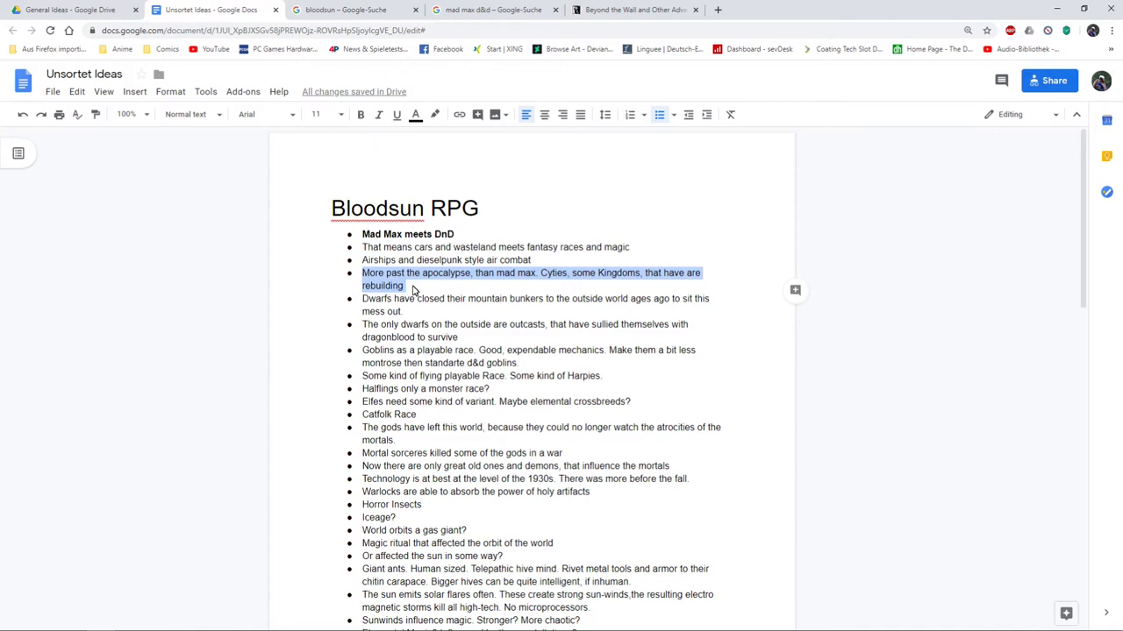
{"action": "left_click", "coordinate": [361, 114]}
{"action": "left_click", "coordinate": [410, 288]}
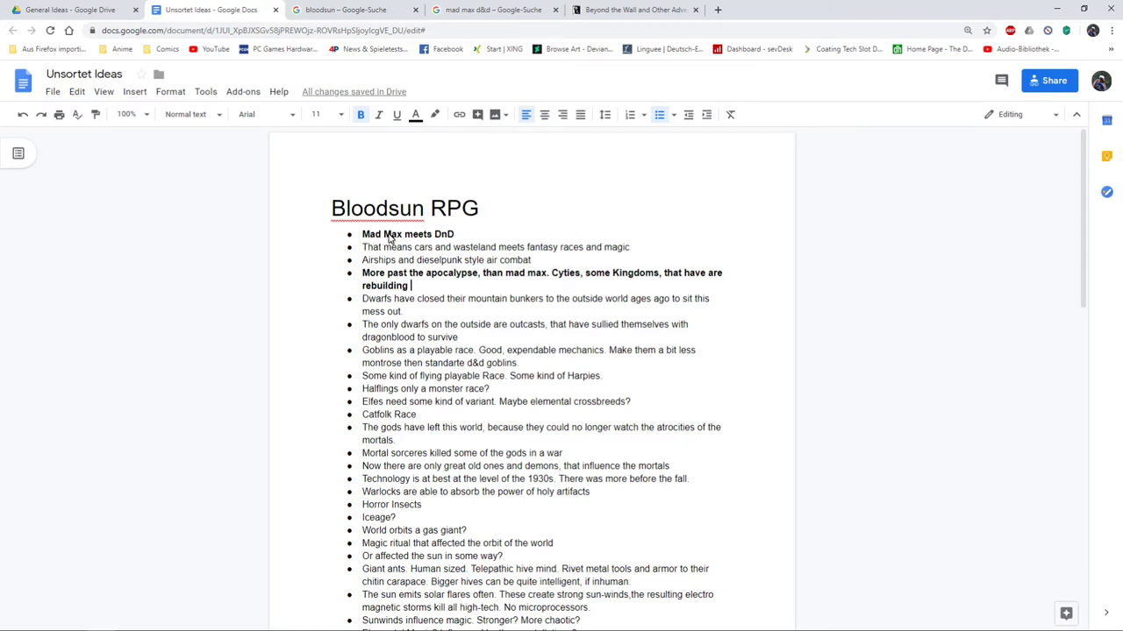
Make the bullet about dwarfs having closed their mountain bunkers to the outside world bold
{"action": "left_click", "coordinate": [404, 312]}
{"action": "left_click", "coordinate": [385, 299]}
{"action": "left_click_drag", "start_coordinate": [405, 314], "coordinate": [365, 302]}
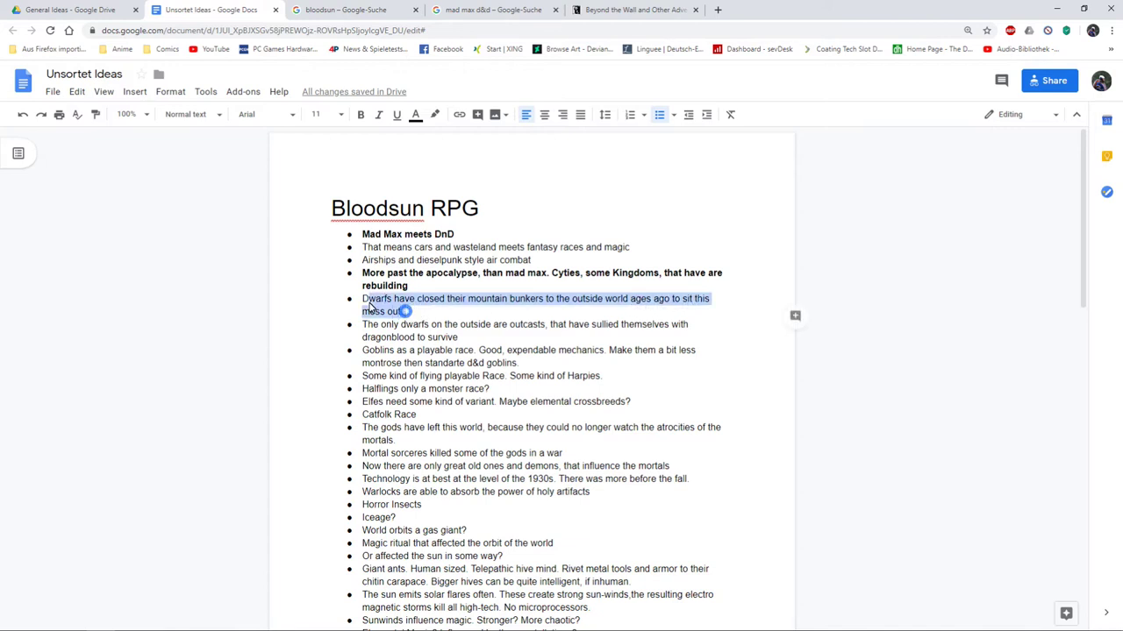
{"action": "left_click", "coordinate": [360, 116]}
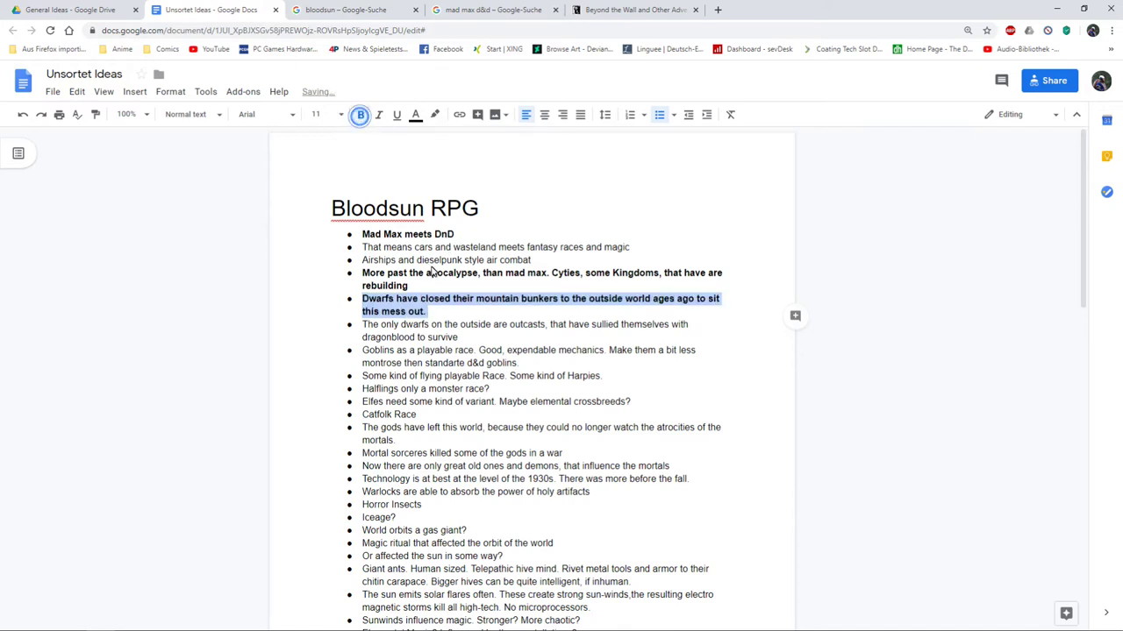
{"action": "left_click", "coordinate": [428, 312]}
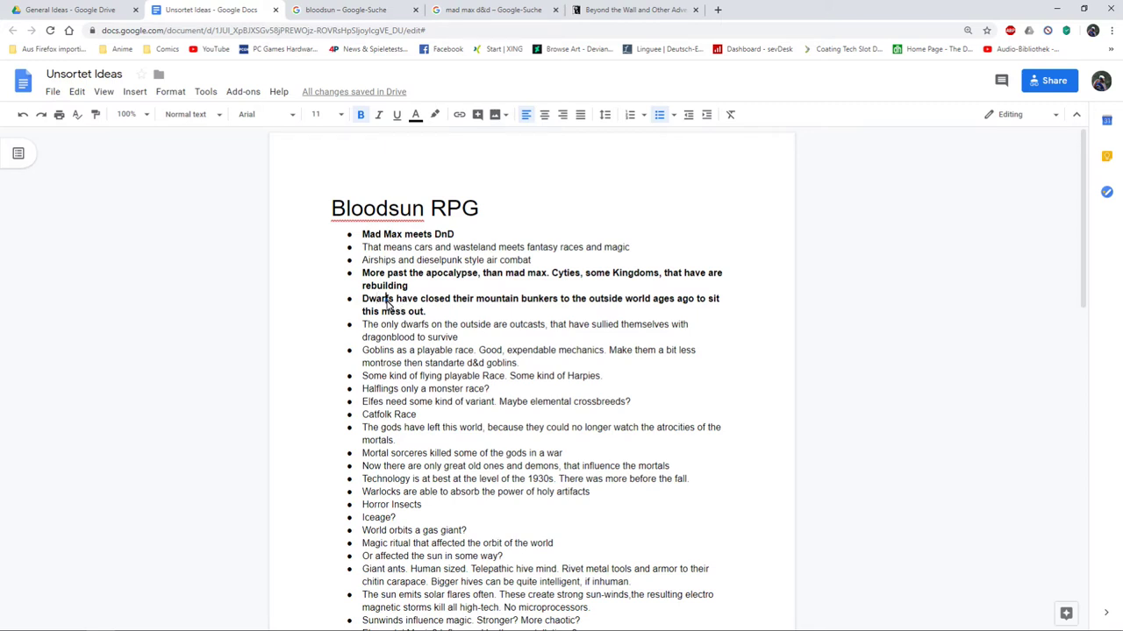
Make the bullet about outcast dwarfs who sullied themselves with dragonblood to survive bold
{"action": "left_click", "coordinate": [387, 305]}
{"action": "left_click", "coordinate": [403, 327]}
{"action": "left_click", "coordinate": [396, 326]}
{"action": "left_click_drag", "start_coordinate": [458, 340], "coordinate": [362, 326]}
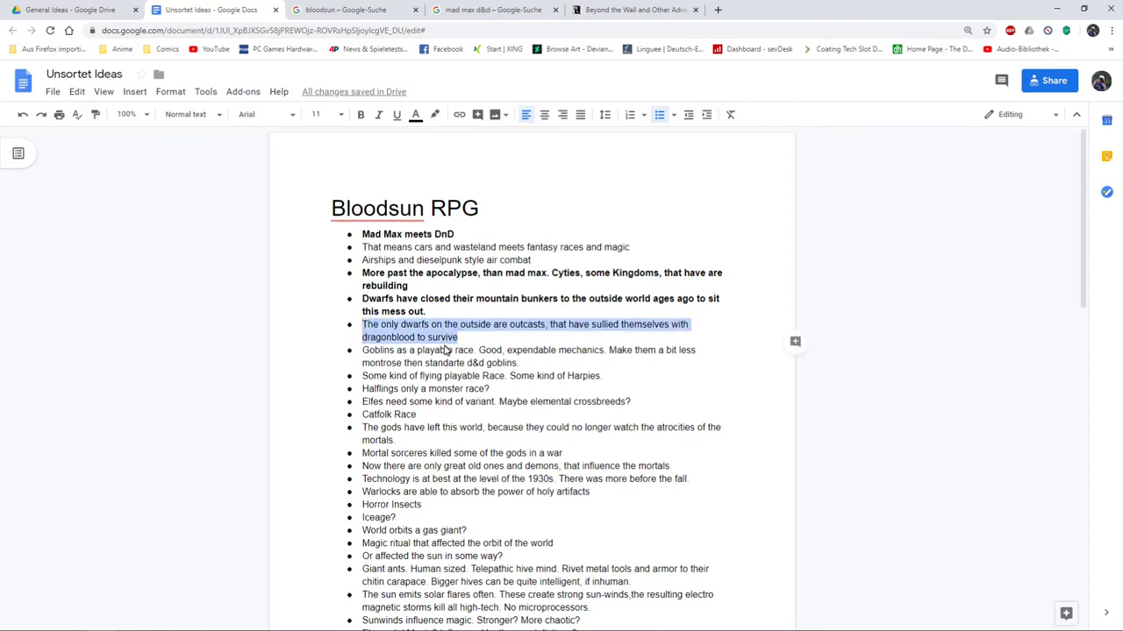
{"action": "left_click", "coordinate": [359, 119]}
{"action": "left_click", "coordinate": [489, 344]}
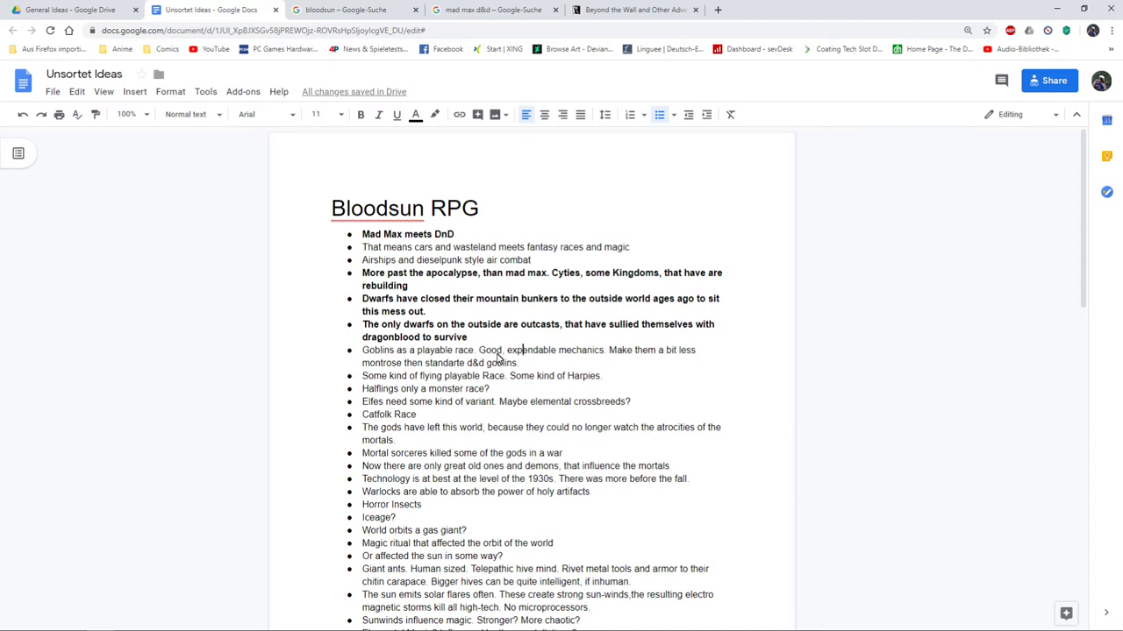
Make the full two-line bullet about goblins as a playable race bold
{"action": "left_click", "coordinate": [496, 354]}
{"action": "left_click", "coordinate": [486, 352]}
{"action": "left_click", "coordinate": [541, 353]}
{"action": "left_click", "coordinate": [588, 350]}
{"action": "left_click_drag", "start_coordinate": [520, 366], "coordinate": [368, 356]}
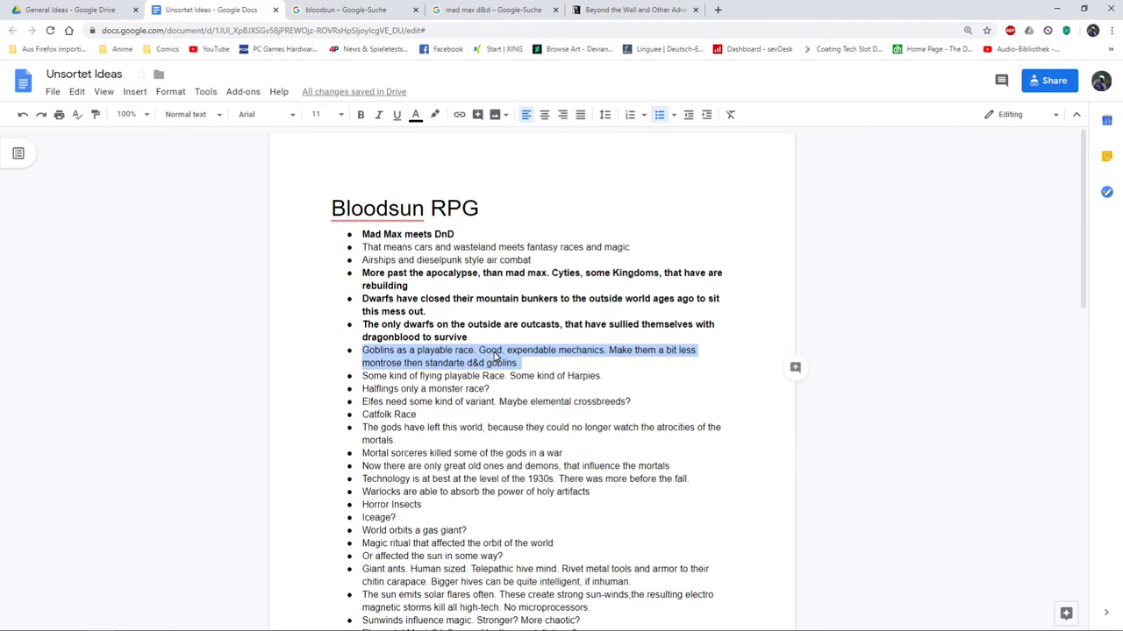
{"action": "left_click", "coordinate": [359, 116]}
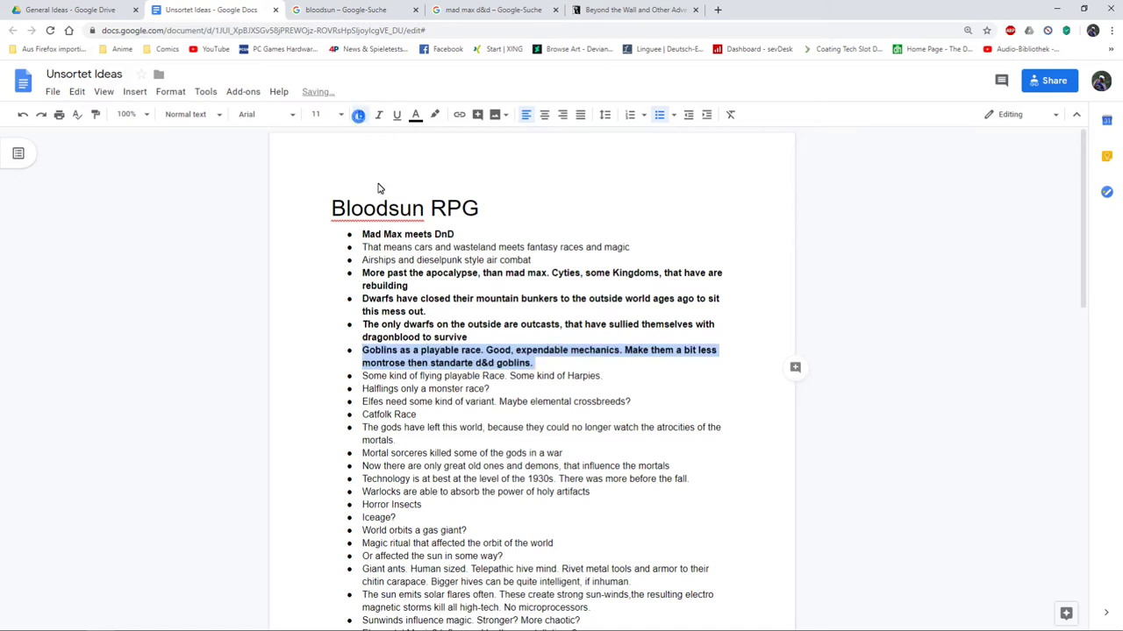
{"action": "left_click", "coordinate": [437, 377]}
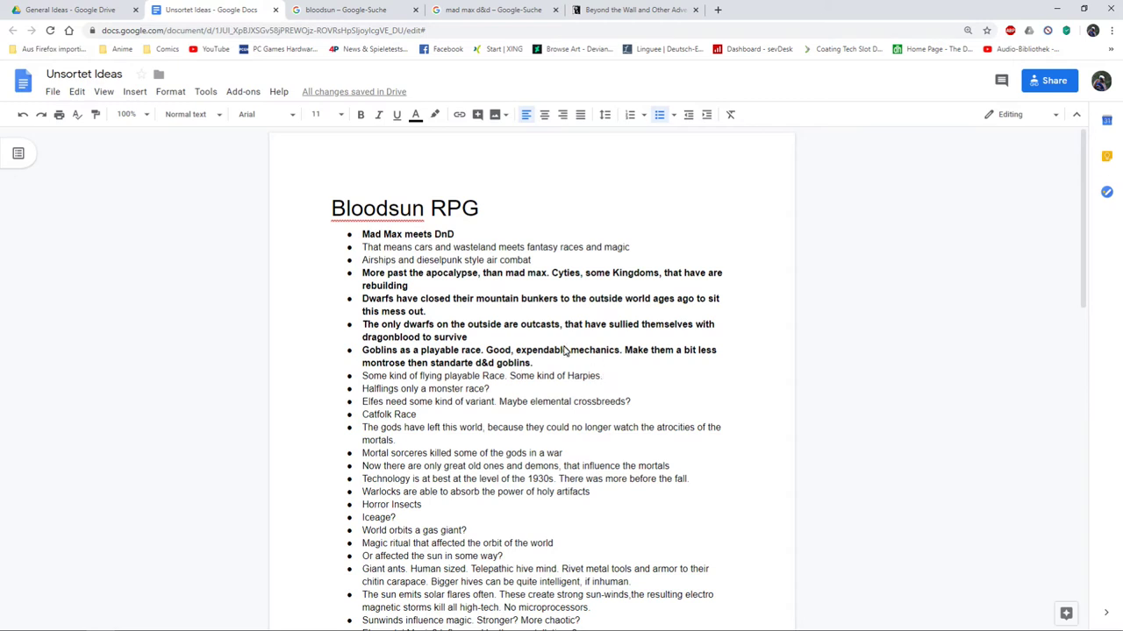
Make the bullet text "Some kind of flying playable Race. Some kind of Harpies" bold
{"action": "double_click", "coordinate": [402, 376]}
{"action": "left_click", "coordinate": [433, 380]}
{"action": "left_click_drag", "start_coordinate": [602, 377], "coordinate": [362, 379]}
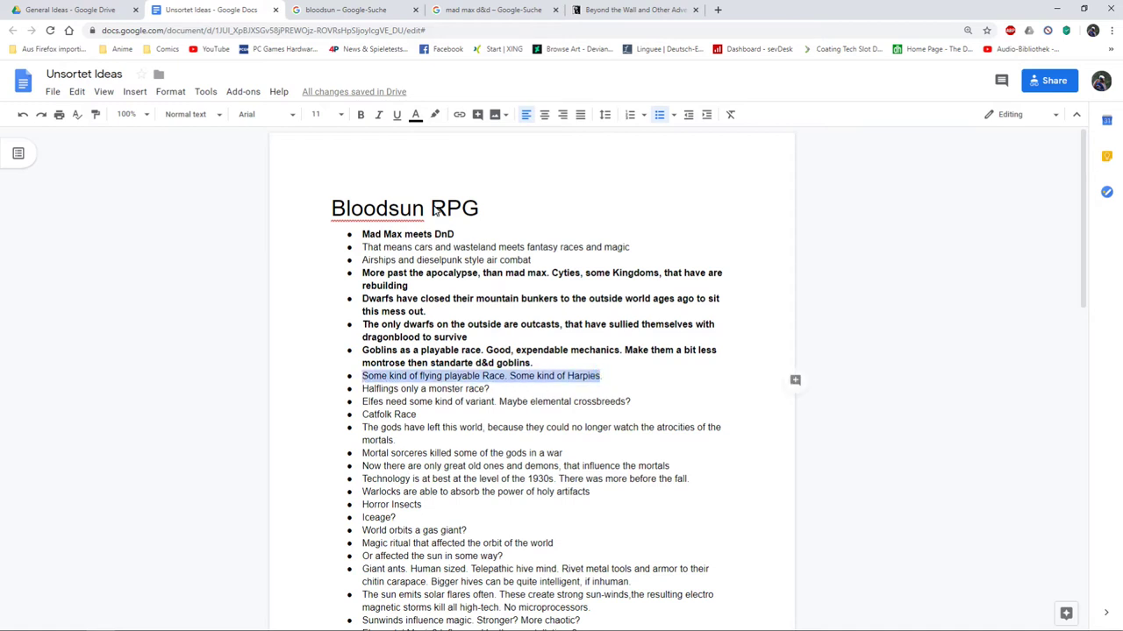
{"action": "left_click", "coordinate": [360, 115]}
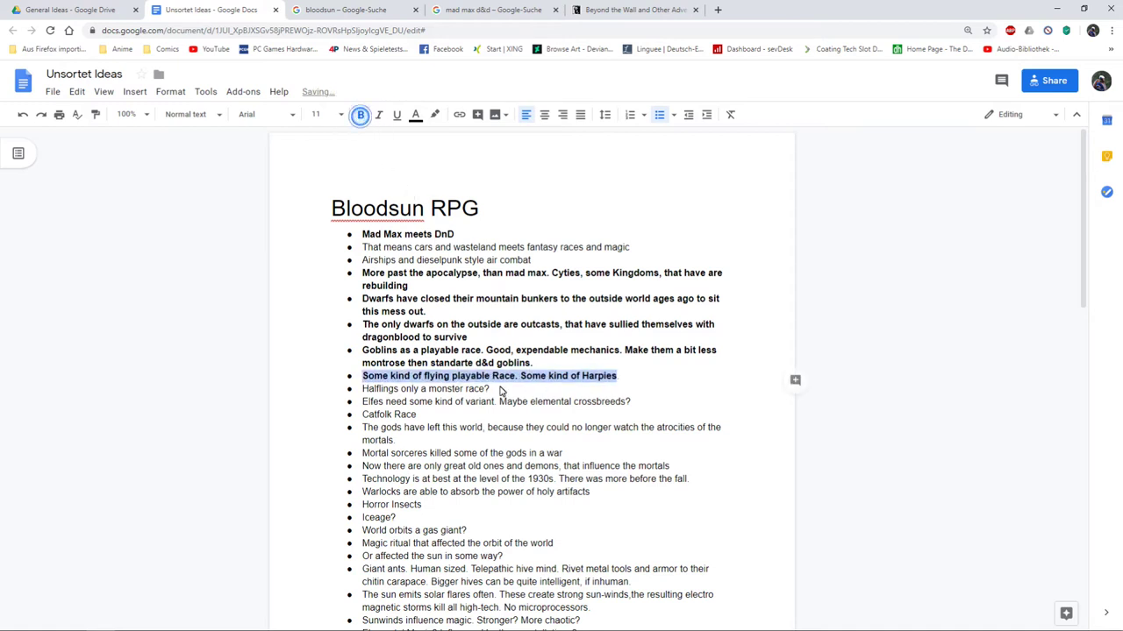
{"action": "left_click", "coordinate": [430, 390]}
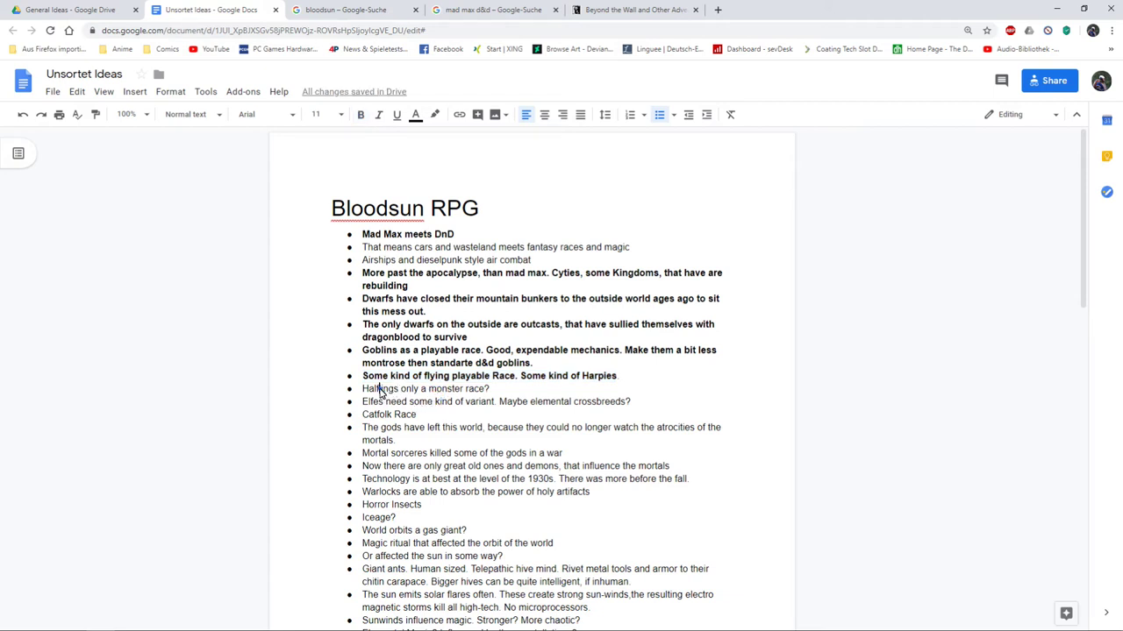
Make the bullet "Halflings only a monster race?" bold
{"action": "left_click_drag", "start_coordinate": [488, 388], "coordinate": [366, 392]}
{"action": "left_click", "coordinate": [368, 391]}
{"action": "left_click_drag", "start_coordinate": [491, 394], "coordinate": [362, 394]}
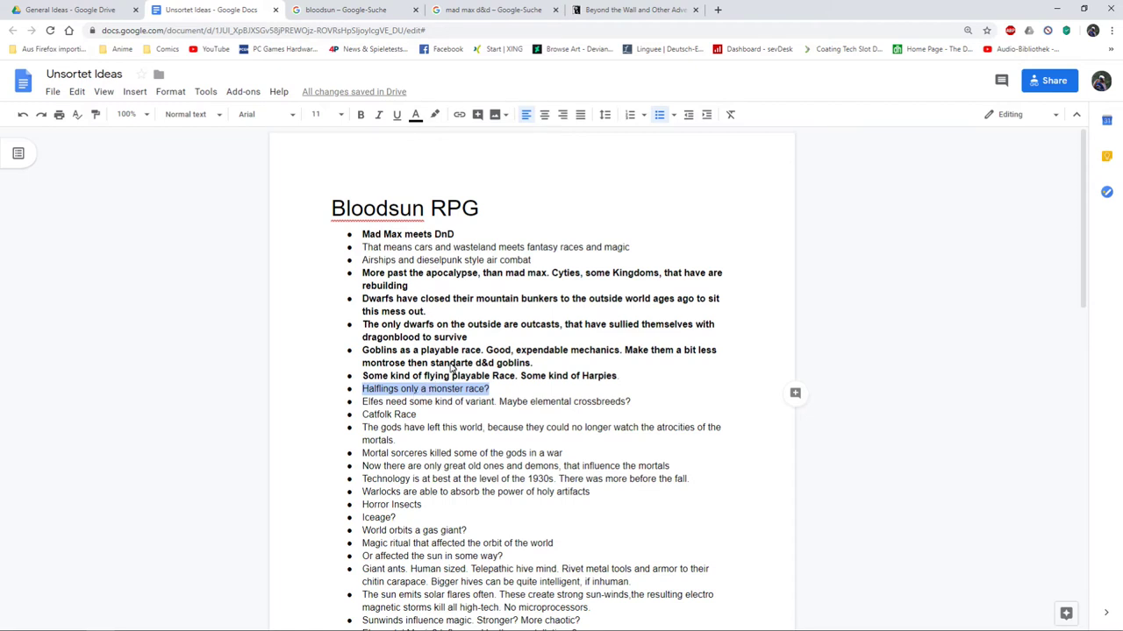
{"action": "left_click", "coordinate": [360, 114]}
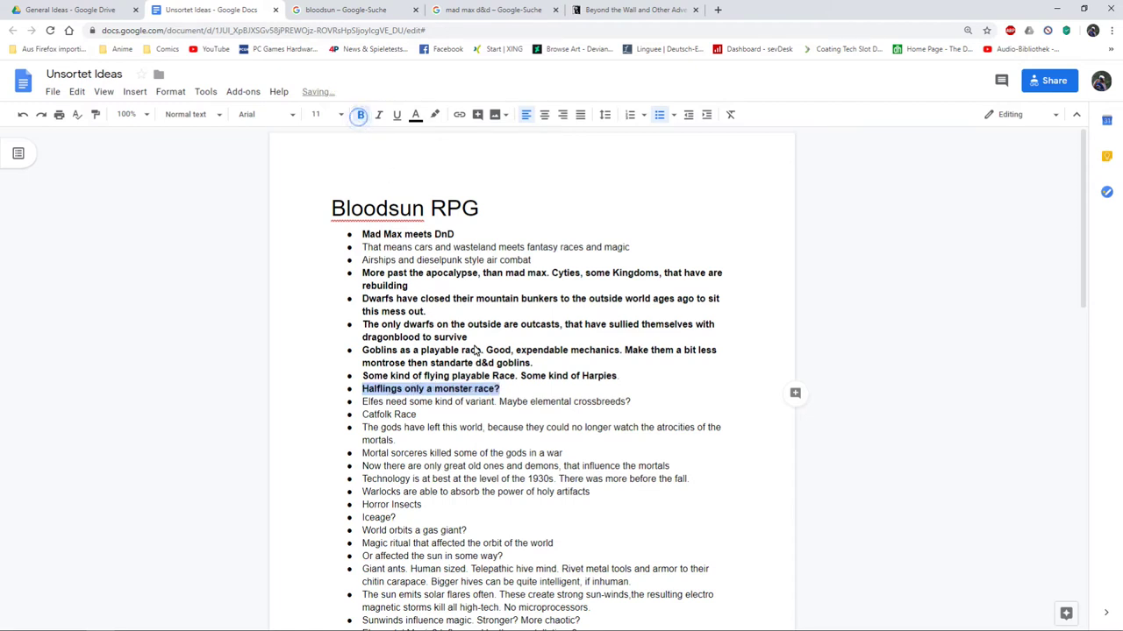
Make the bullet about elfes needing some kind of variant, maybe elemental crossbreeds, bold
{"action": "left_click", "coordinate": [426, 406]}
{"action": "scroll", "coordinate": [429, 377], "scroll_direction": "down", "scroll_amount": 1}
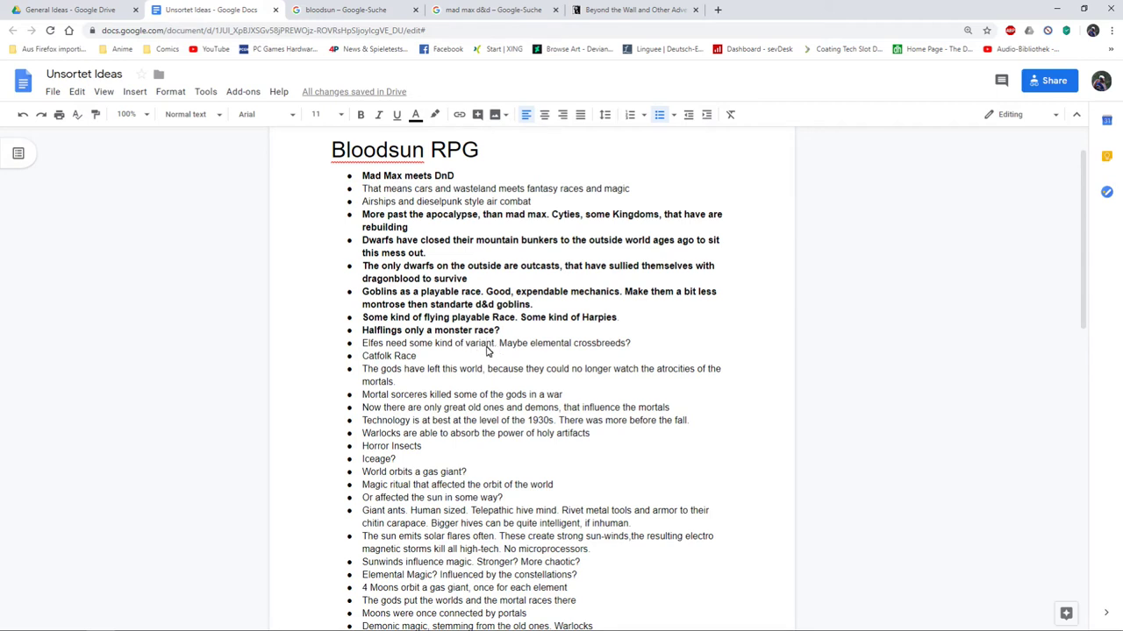
{"action": "left_click", "coordinate": [562, 344]}
{"action": "left_click_drag", "start_coordinate": [630, 345], "coordinate": [362, 344]}
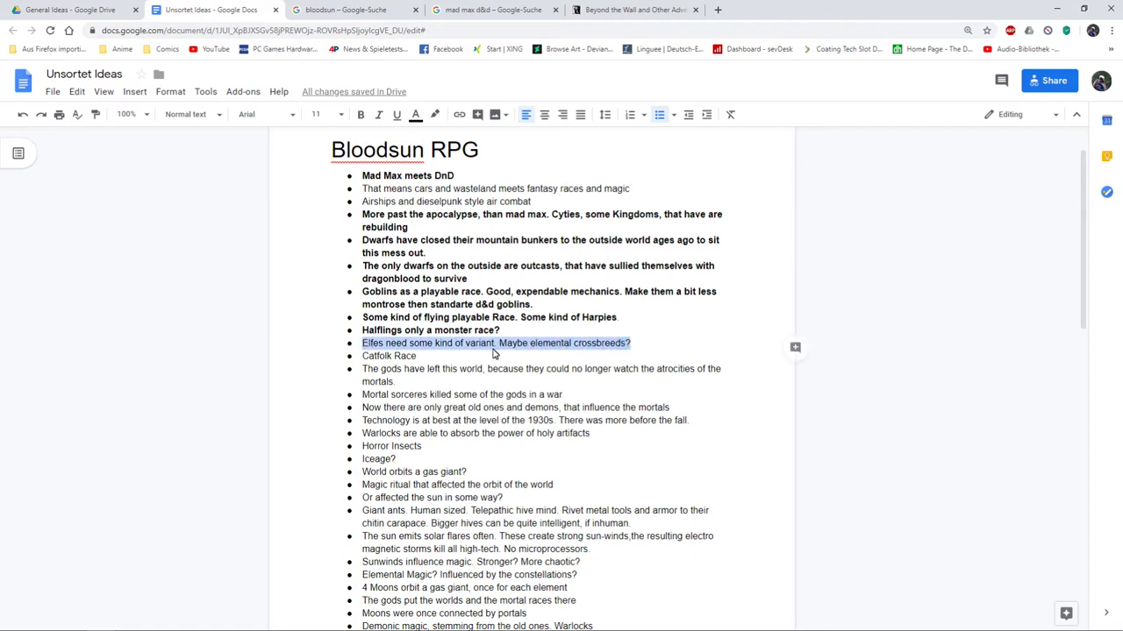
{"action": "left_click", "coordinate": [366, 115]}
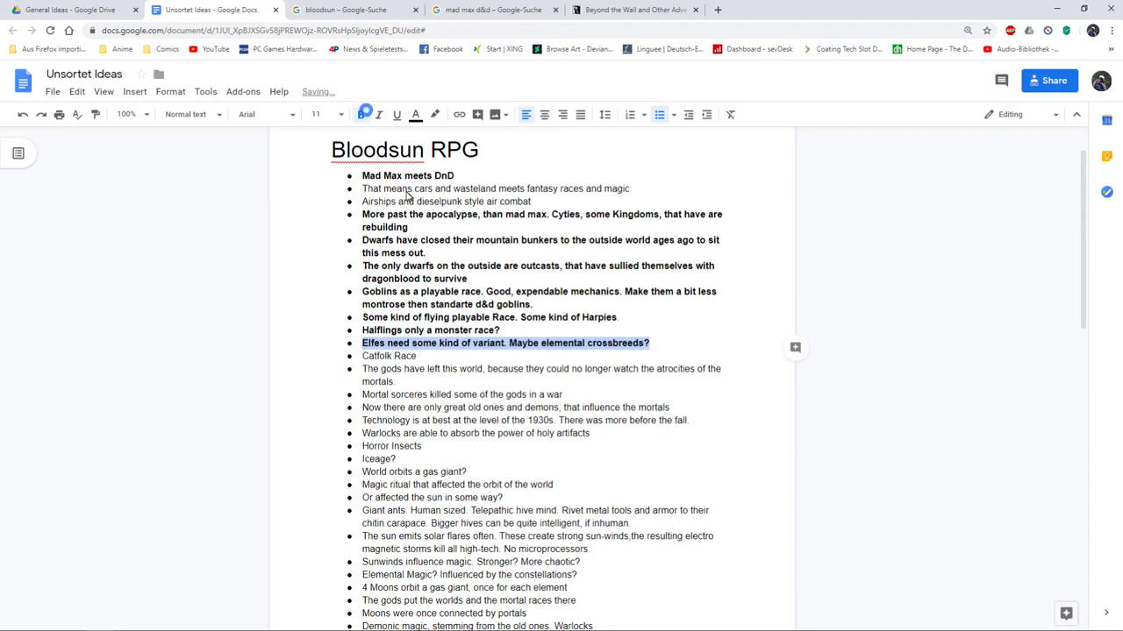
Make the bullet "Catfolk Race" bold
{"action": "left_click", "coordinate": [407, 357]}
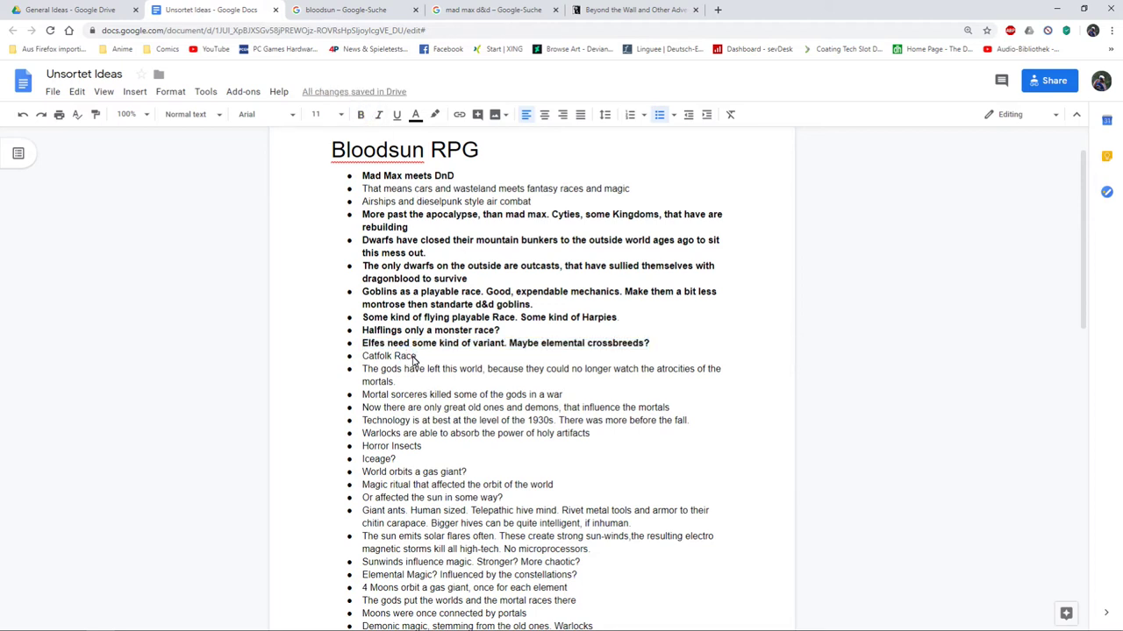
{"action": "left_click_drag", "start_coordinate": [416, 360], "coordinate": [367, 361]}
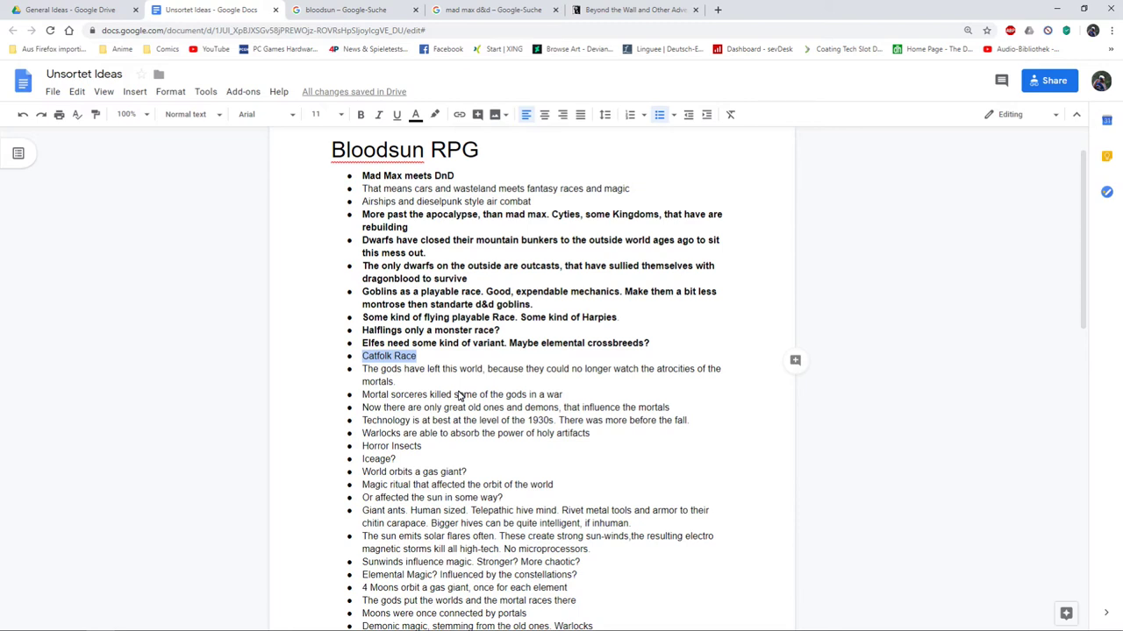
{"action": "left_click", "coordinate": [386, 355]}
{"action": "left_click", "coordinate": [362, 355]}
{"action": "left_click_drag", "start_coordinate": [399, 362], "coordinate": [416, 364]}
{"action": "left_click", "coordinate": [419, 361]}
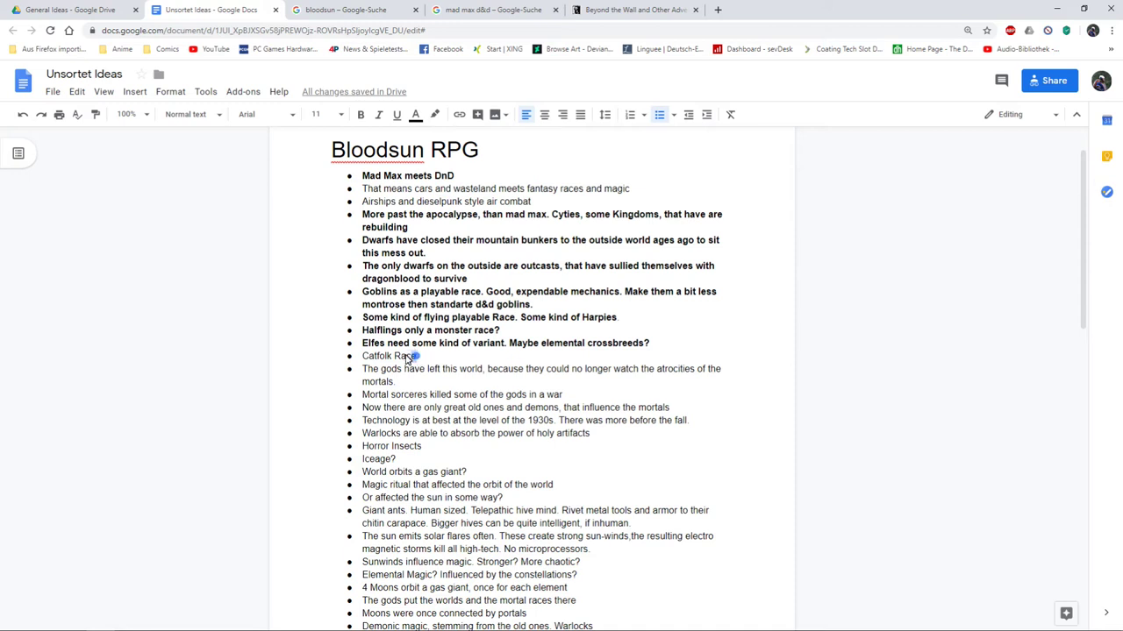
{"action": "left_click_drag", "start_coordinate": [416, 359], "coordinate": [364, 357]}
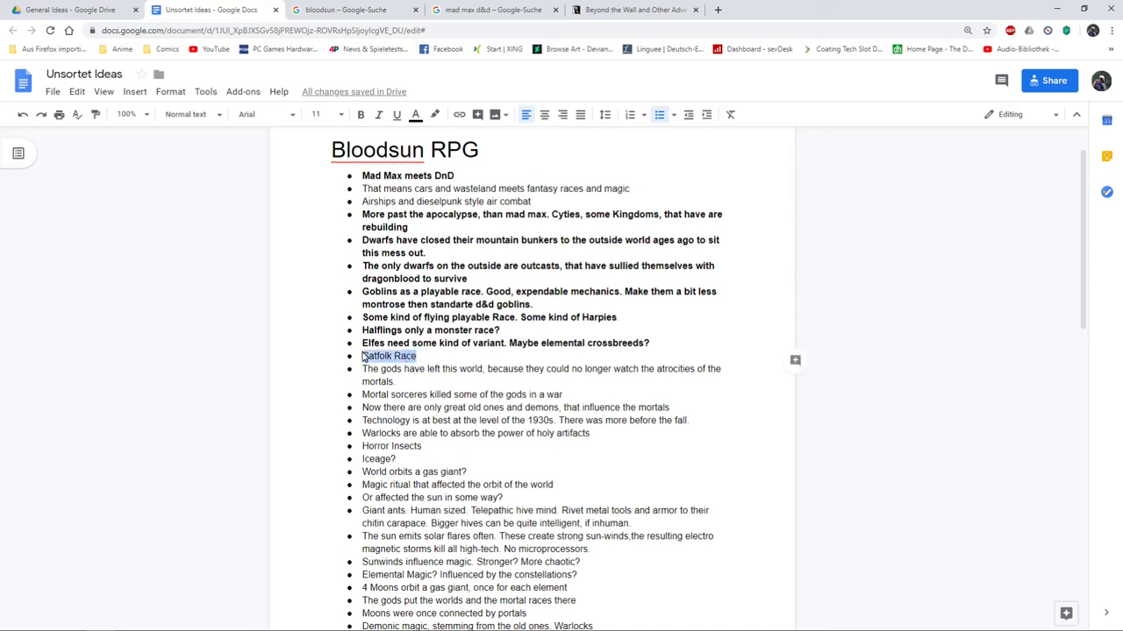
{"action": "left_click", "coordinate": [418, 360]}
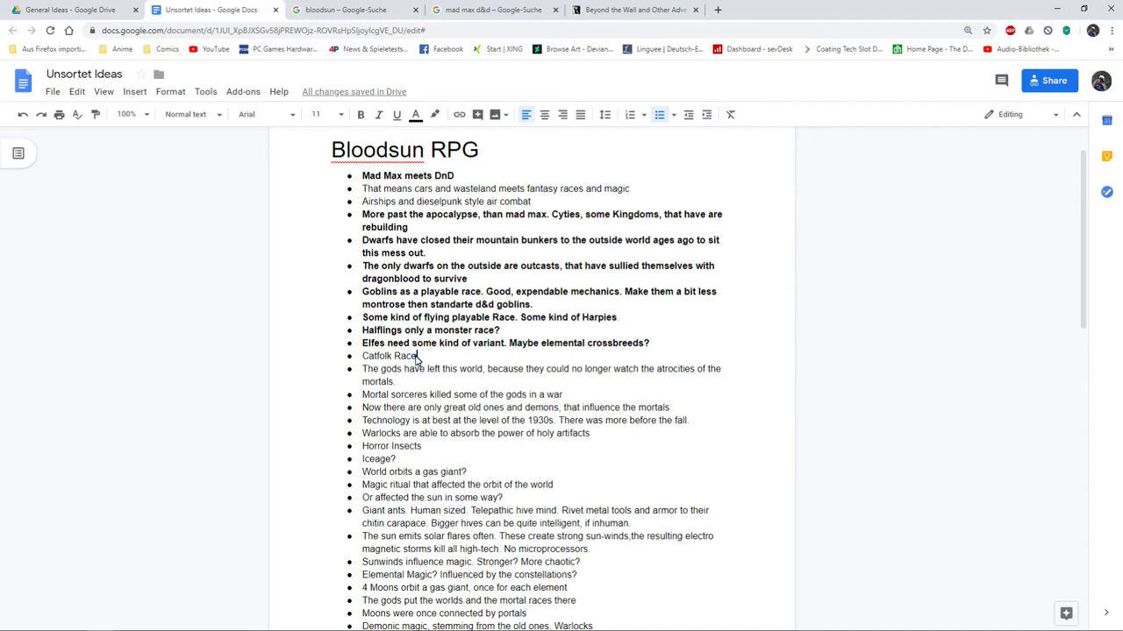
{"action": "triple_click", "coordinate": [419, 359]}
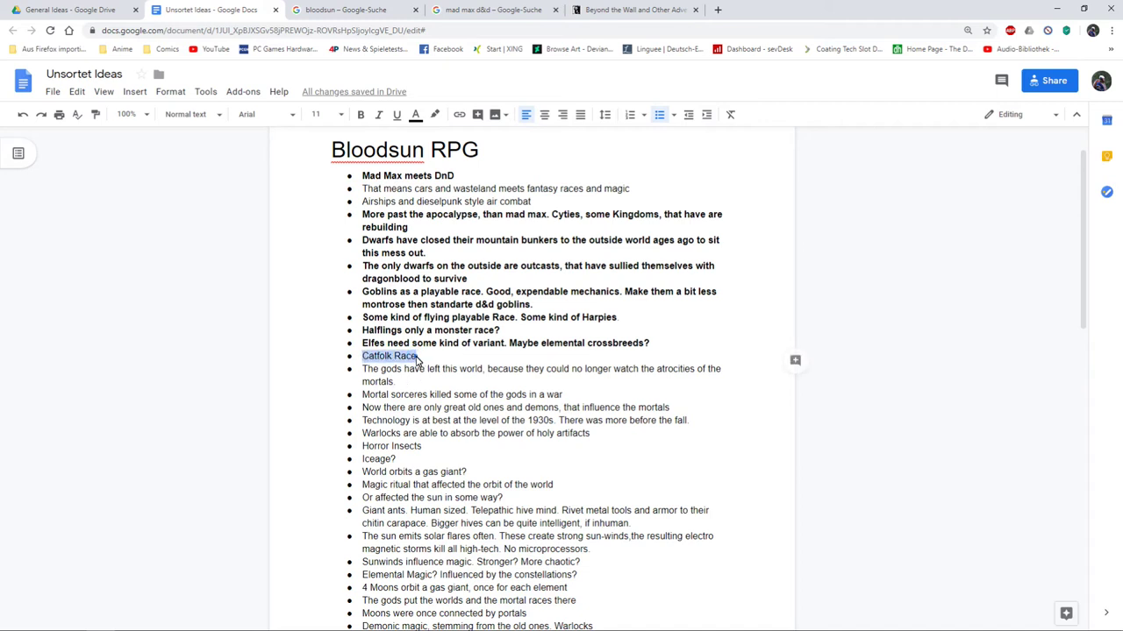
{"action": "left_click_drag", "start_coordinate": [418, 360], "coordinate": [363, 359]}
{"action": "left_click", "coordinate": [361, 117]}
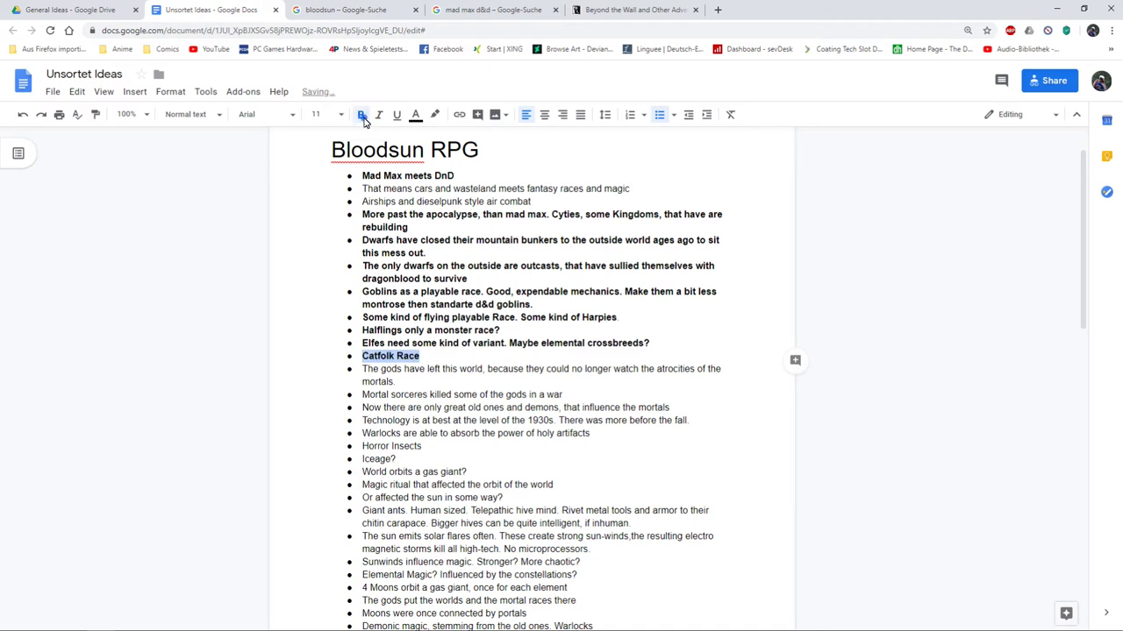
{"action": "left_click", "coordinate": [387, 360]}
Make only the opening words "The gods have left this world" bold in the bullet about the gods leaving
{"action": "left_click", "coordinate": [394, 381]}
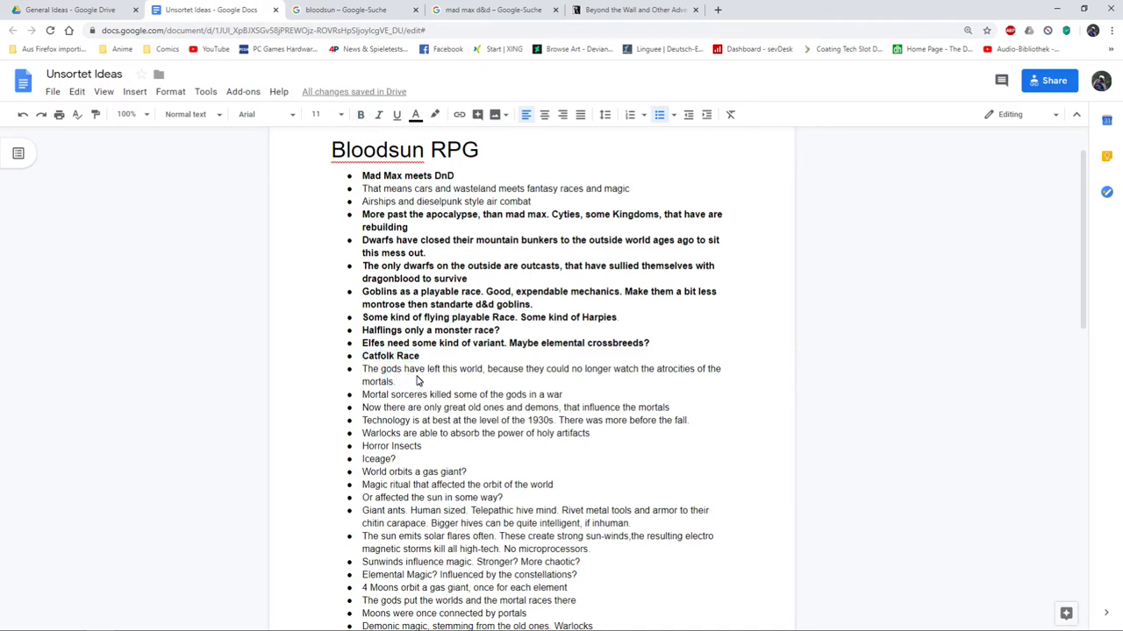
{"action": "left_click", "coordinate": [366, 370]}
{"action": "left_click_drag", "start_coordinate": [483, 370], "coordinate": [362, 369]}
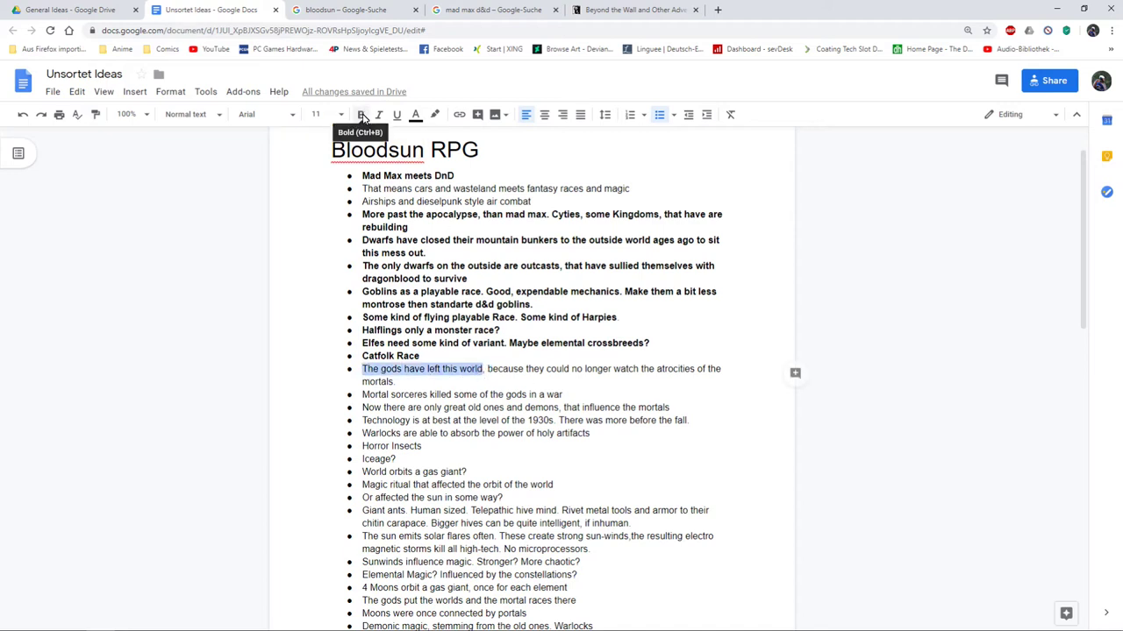
{"action": "left_click", "coordinate": [361, 115]}
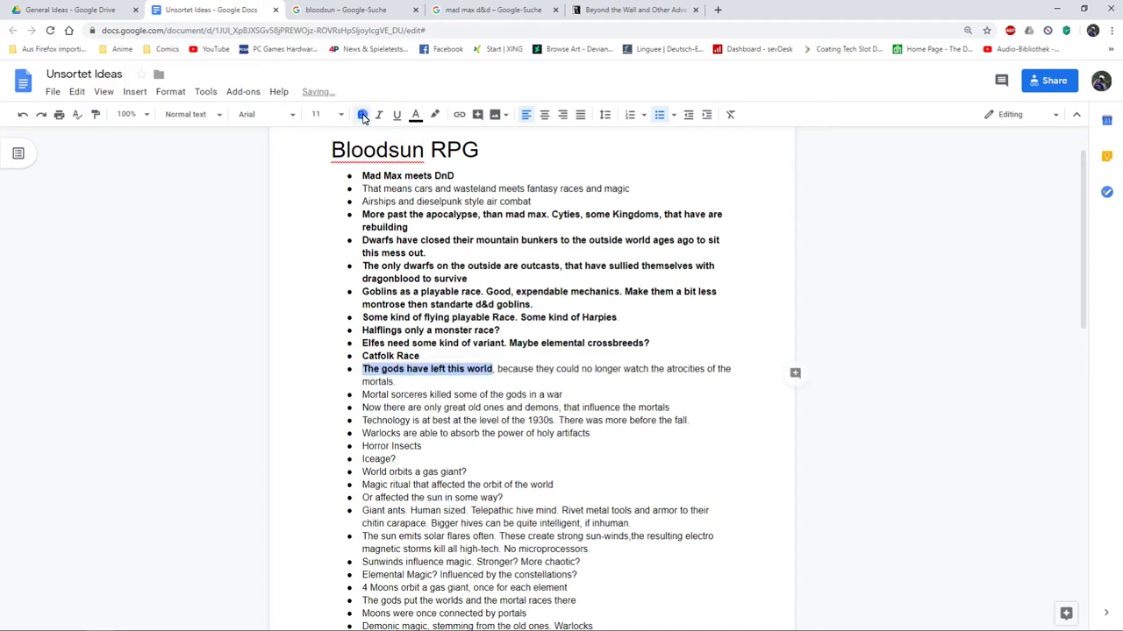
{"action": "left_click", "coordinate": [421, 370]}
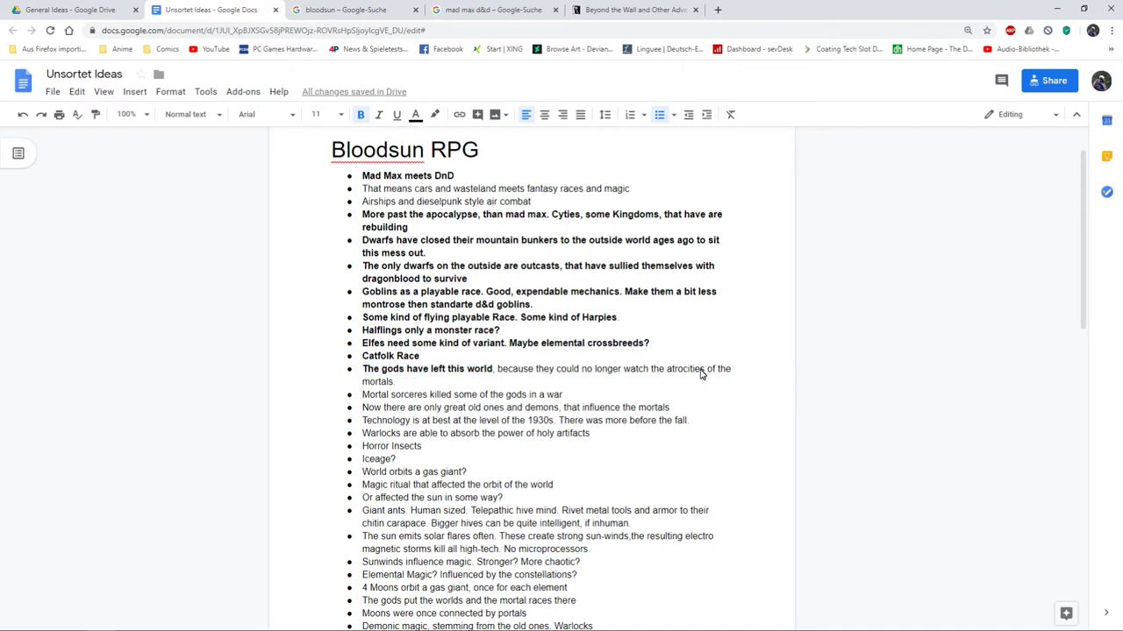
Make the bullet "Mortal sorceres killed some of the gods in a war" bold
{"action": "left_click", "coordinate": [387, 398]}
{"action": "left_click_drag", "start_coordinate": [564, 397], "coordinate": [365, 398]}
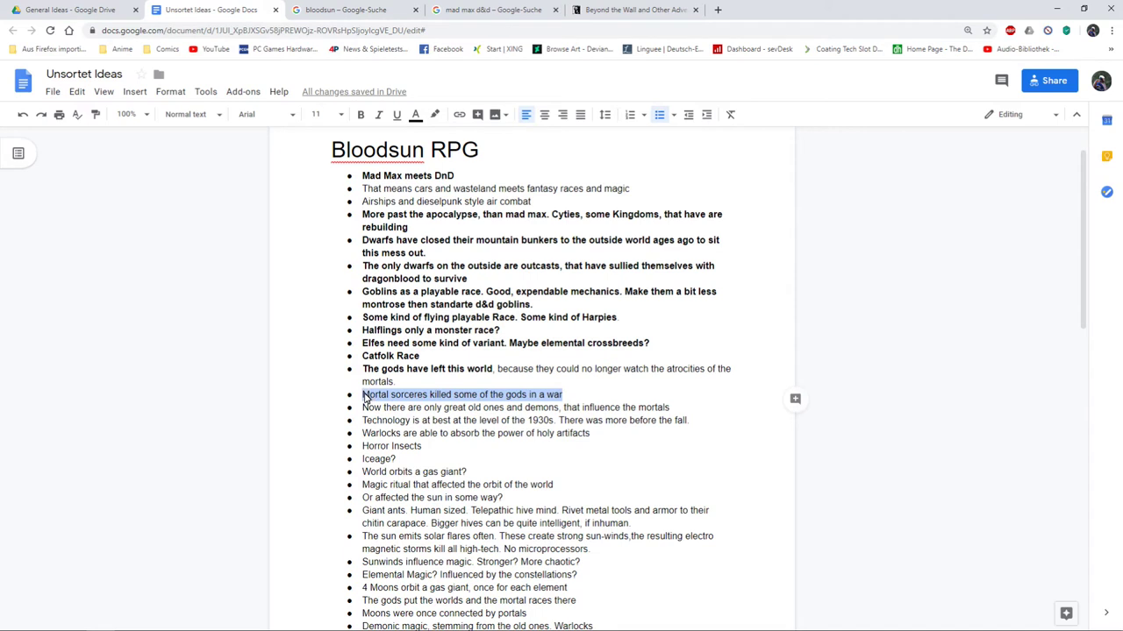
{"action": "left_click", "coordinate": [361, 115]}
Make the bullet about only great old ones and demons influencing the mortals bold
{"action": "left_click", "coordinate": [474, 409]}
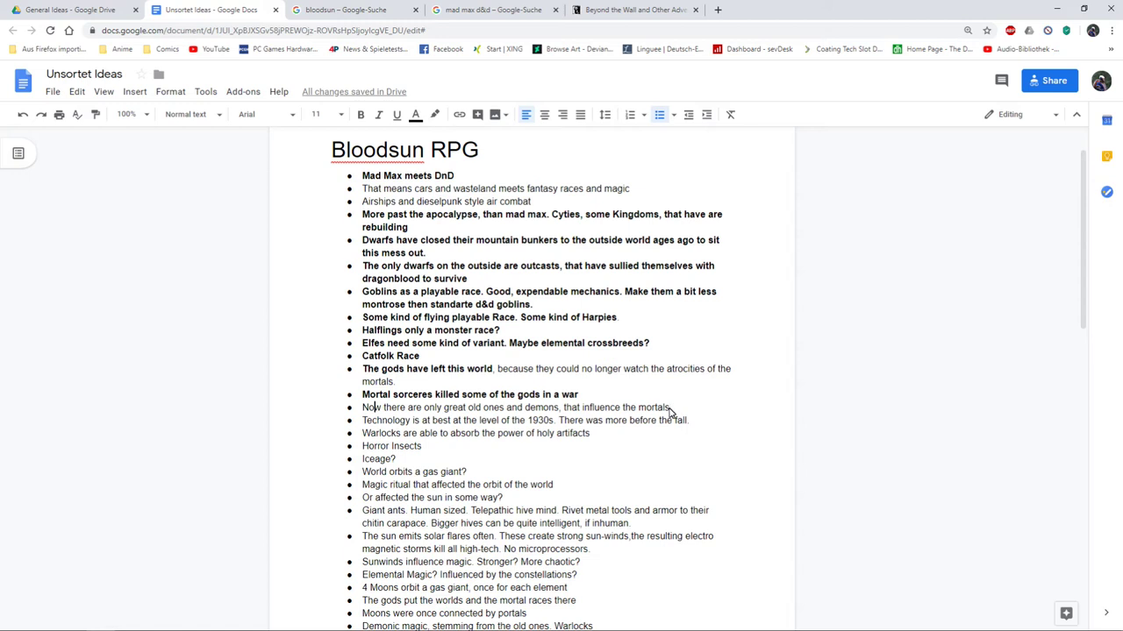
{"action": "left_click_drag", "start_coordinate": [670, 410], "coordinate": [364, 418]}
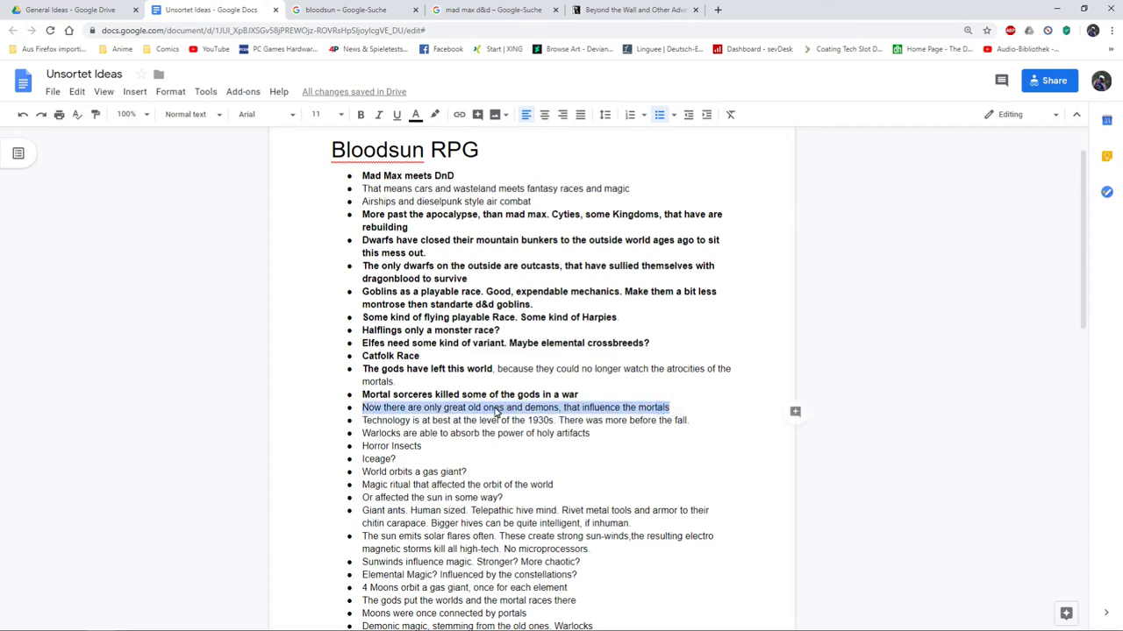
{"action": "left_click", "coordinate": [496, 412]}
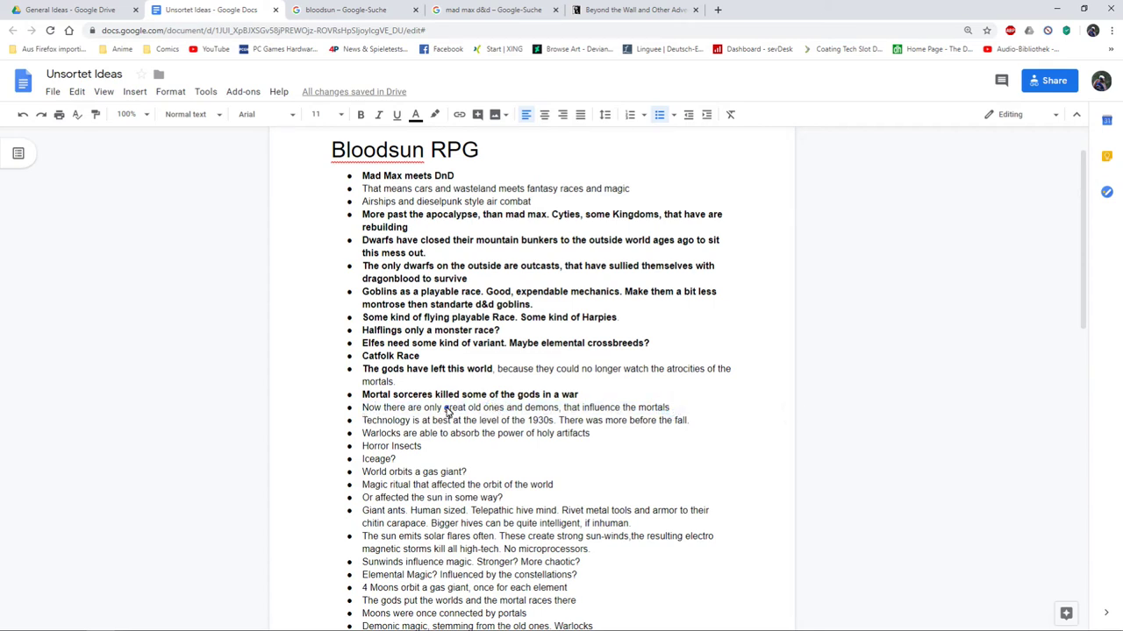
{"action": "left_click", "coordinate": [475, 409]}
{"action": "left_click_drag", "start_coordinate": [670, 412], "coordinate": [365, 412]}
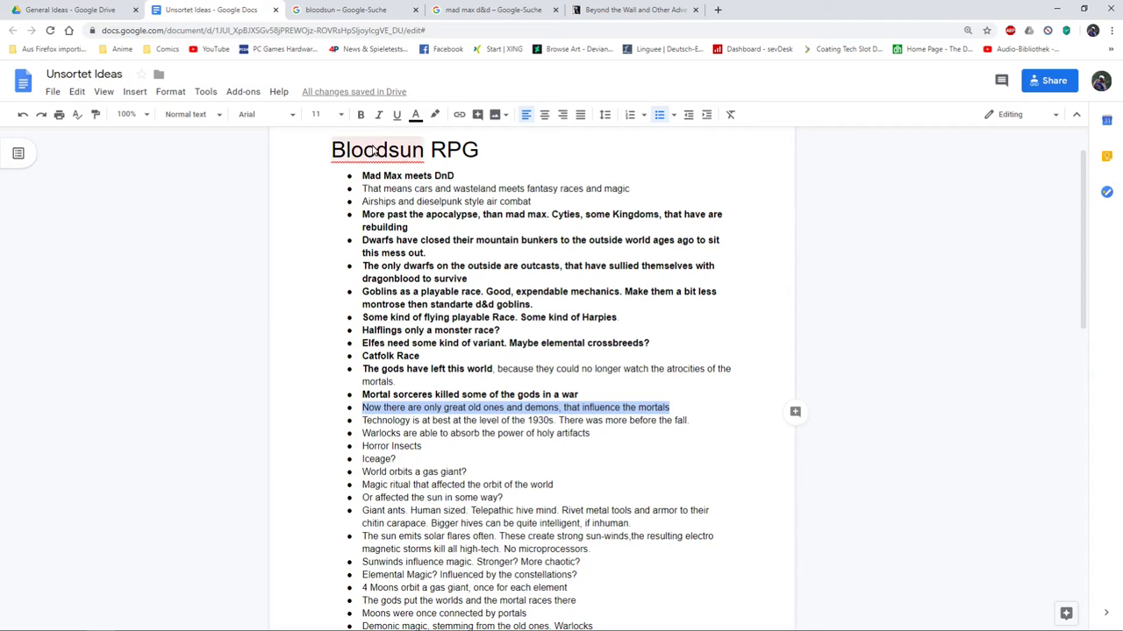
{"action": "left_click", "coordinate": [363, 114]}
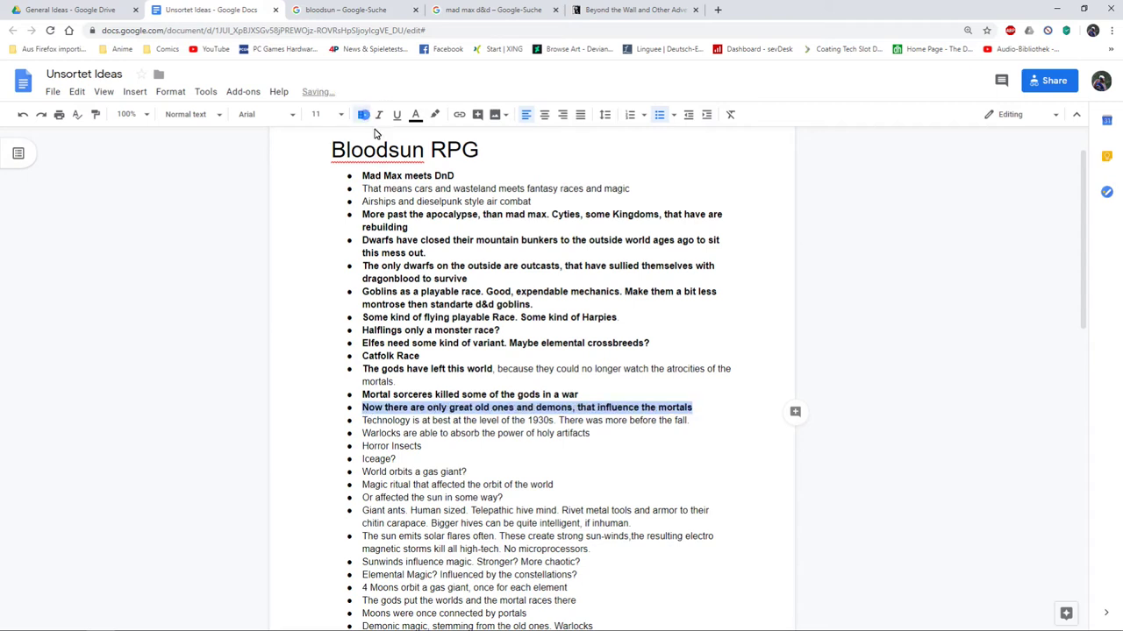
Make the full bullet about technology being at best at the level of the 1930s bold
{"action": "left_click", "coordinate": [492, 423]}
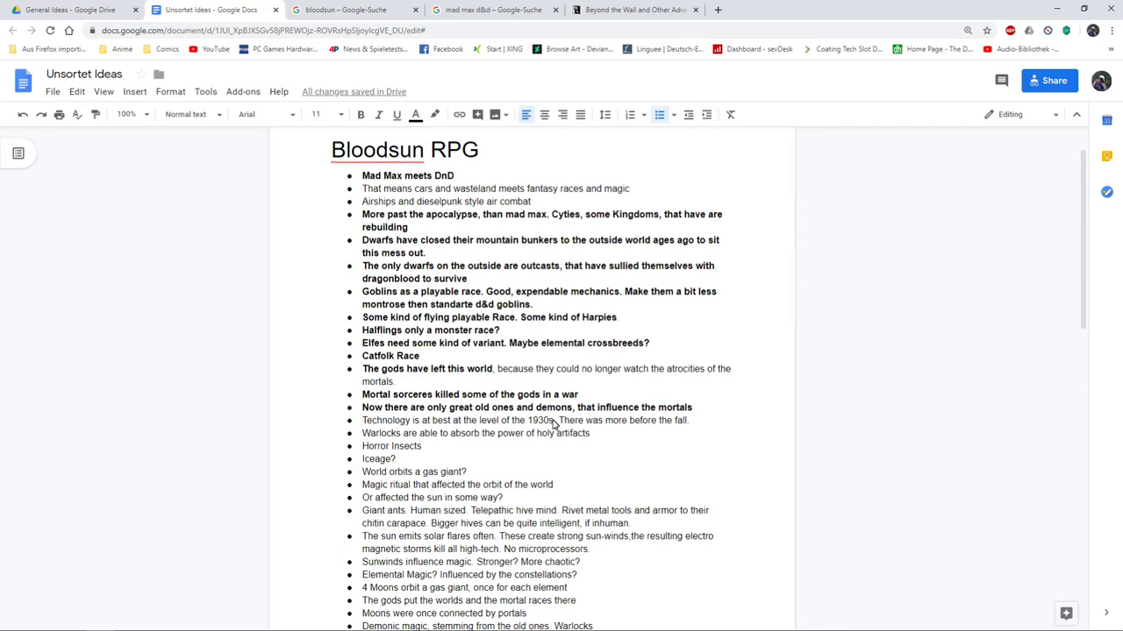
{"action": "left_click", "coordinate": [528, 421]}
{"action": "double_click", "coordinate": [690, 423]}
{"action": "left_click_drag", "start_coordinate": [634, 427], "coordinate": [363, 427]}
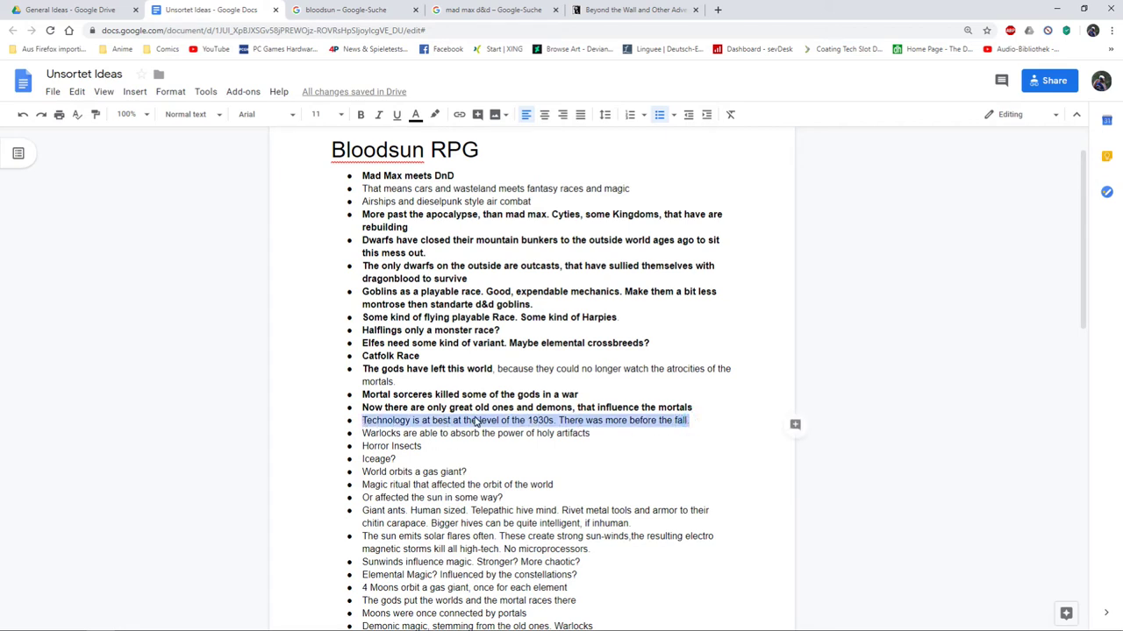
{"action": "left_click", "coordinate": [361, 116]}
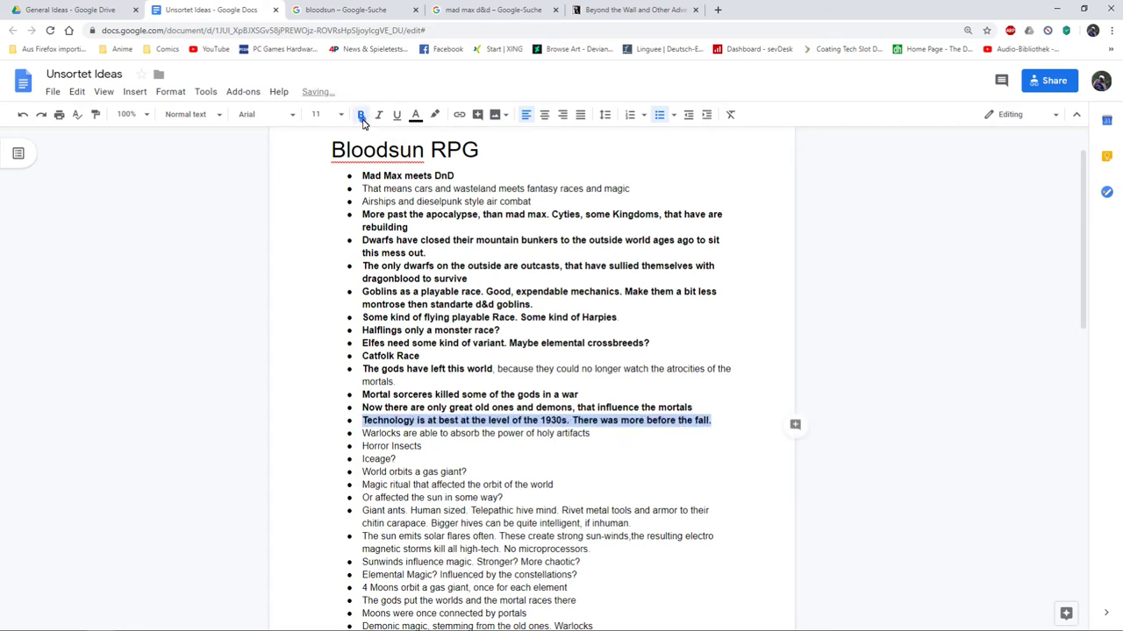
Make the bullet "Warlocks are able to absorb the power of holy artifacts" bold
{"action": "left_click", "coordinate": [462, 435]}
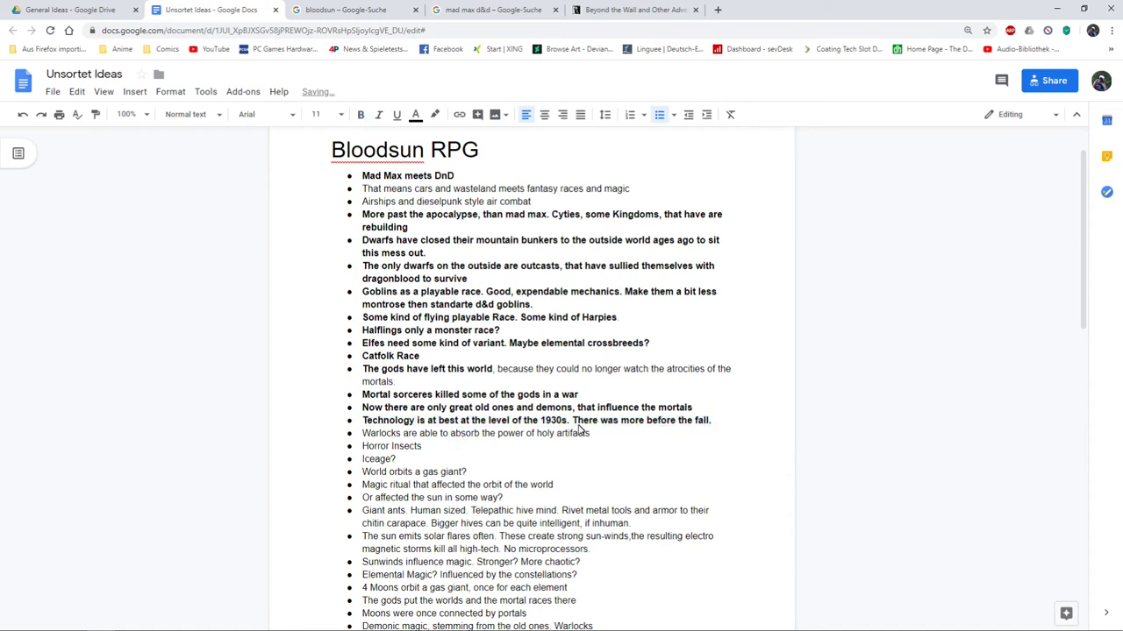
{"action": "left_click", "coordinate": [437, 421]}
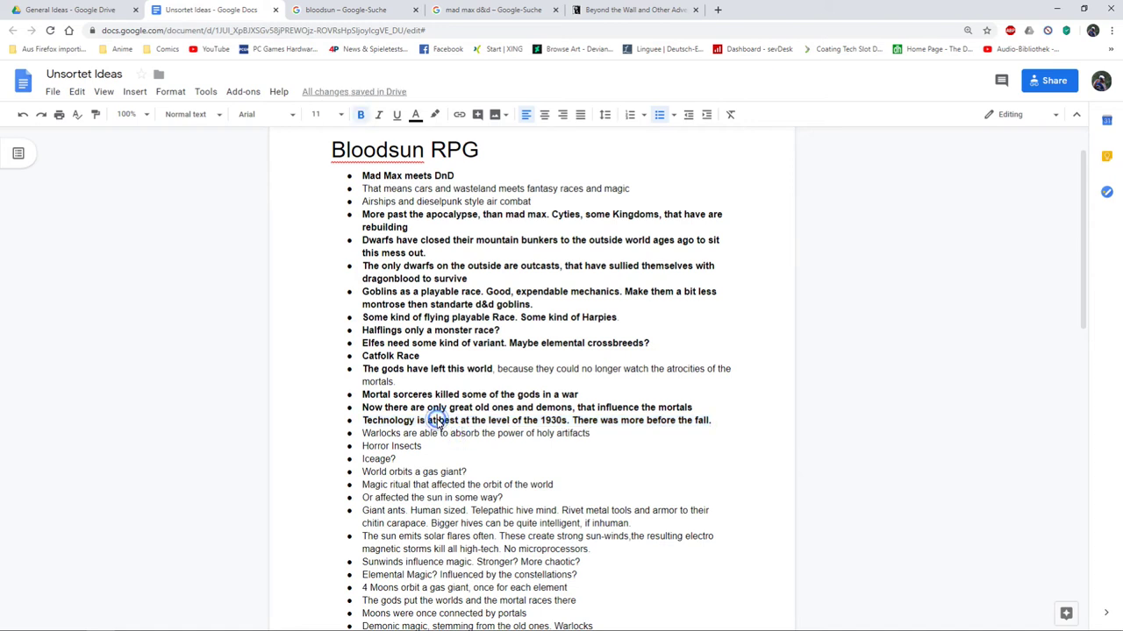
{"action": "left_click", "coordinate": [566, 421]}
{"action": "scroll", "coordinate": [586, 395], "scroll_direction": "down", "scroll_amount": 1}
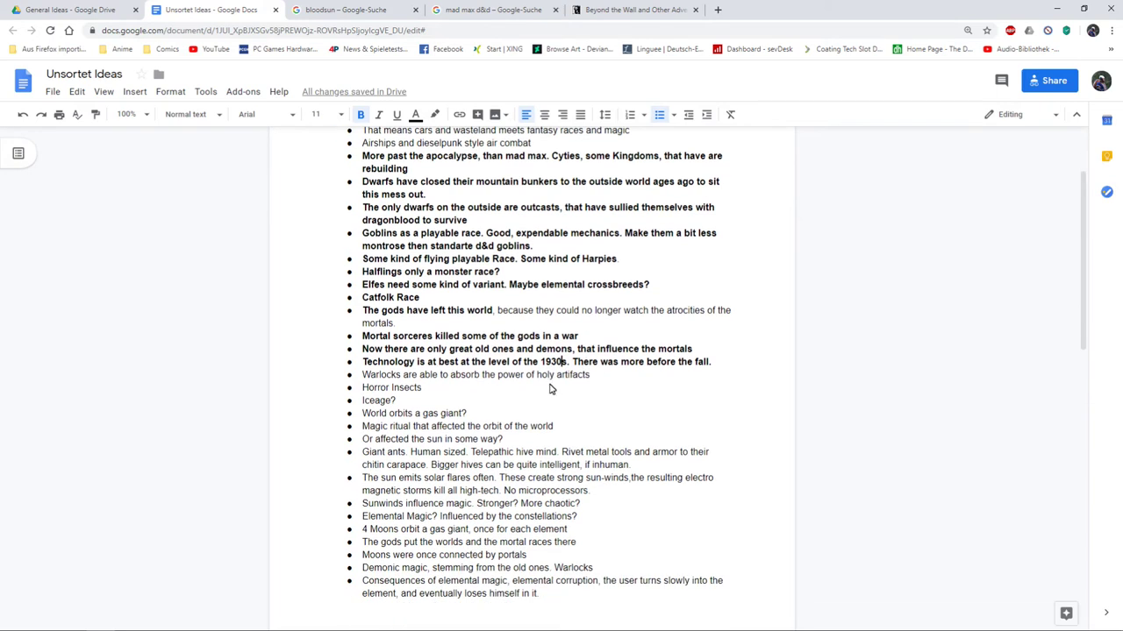
{"action": "left_click", "coordinate": [451, 375]}
{"action": "left_click_drag", "start_coordinate": [590, 378], "coordinate": [361, 379]}
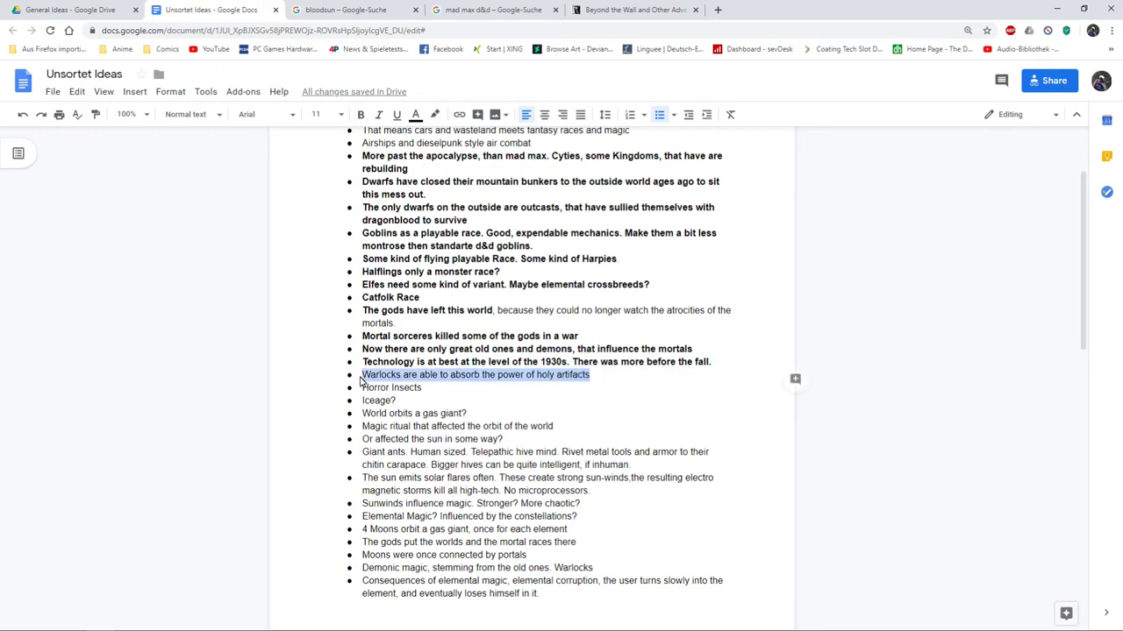
{"action": "left_click", "coordinate": [509, 378]}
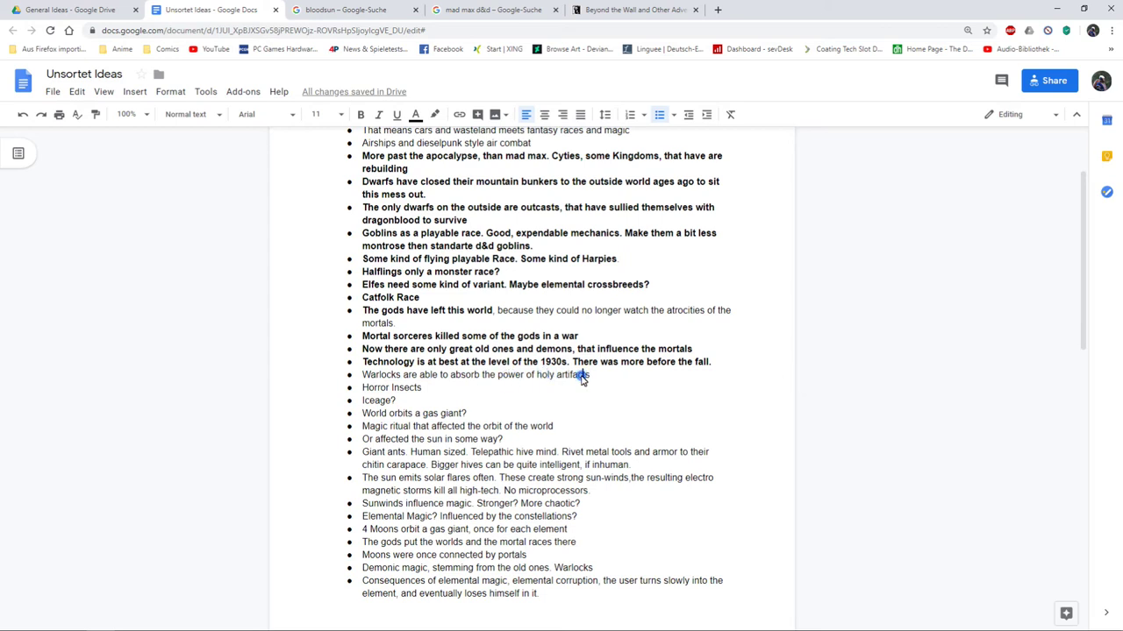
{"action": "left_click", "coordinate": [546, 377]}
{"action": "left_click_drag", "start_coordinate": [590, 377], "coordinate": [363, 374]}
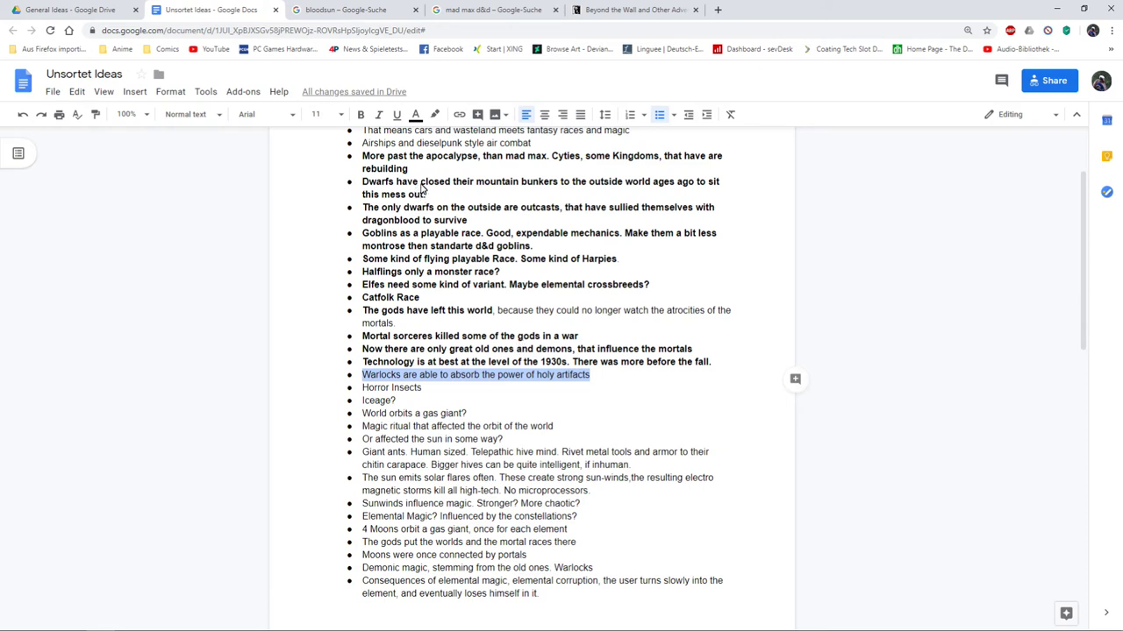
{"action": "left_click", "coordinate": [361, 115]}
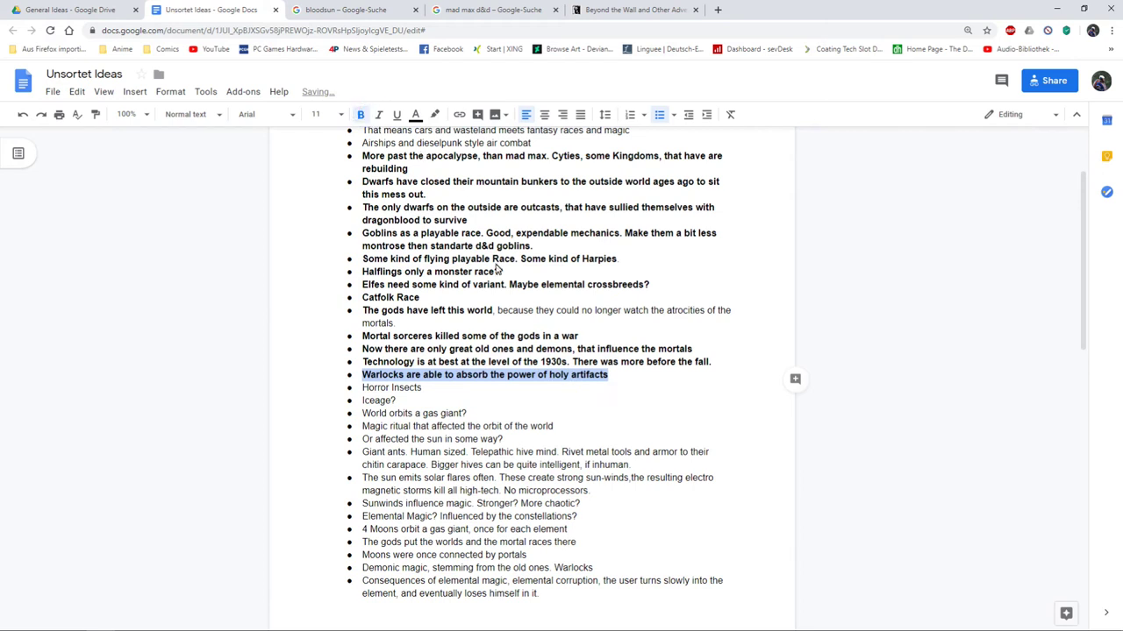
Make the bullet "World orbits a gas giant?" bold
{"action": "left_click", "coordinate": [401, 391]}
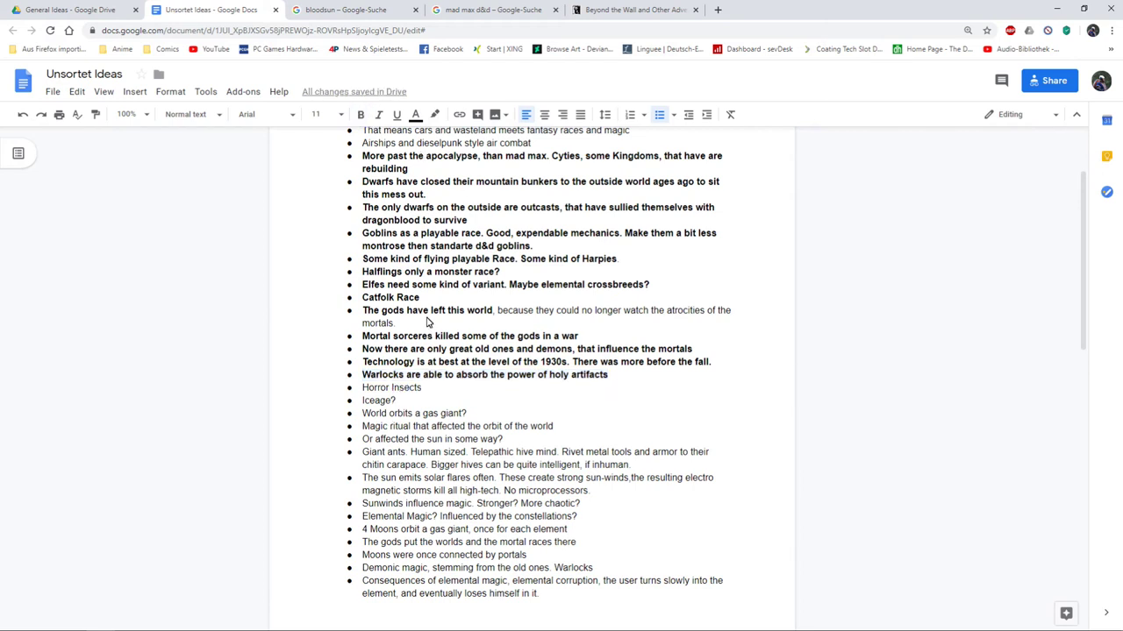
{"action": "scroll", "coordinate": [406, 368], "scroll_direction": "down", "scroll_amount": 1}
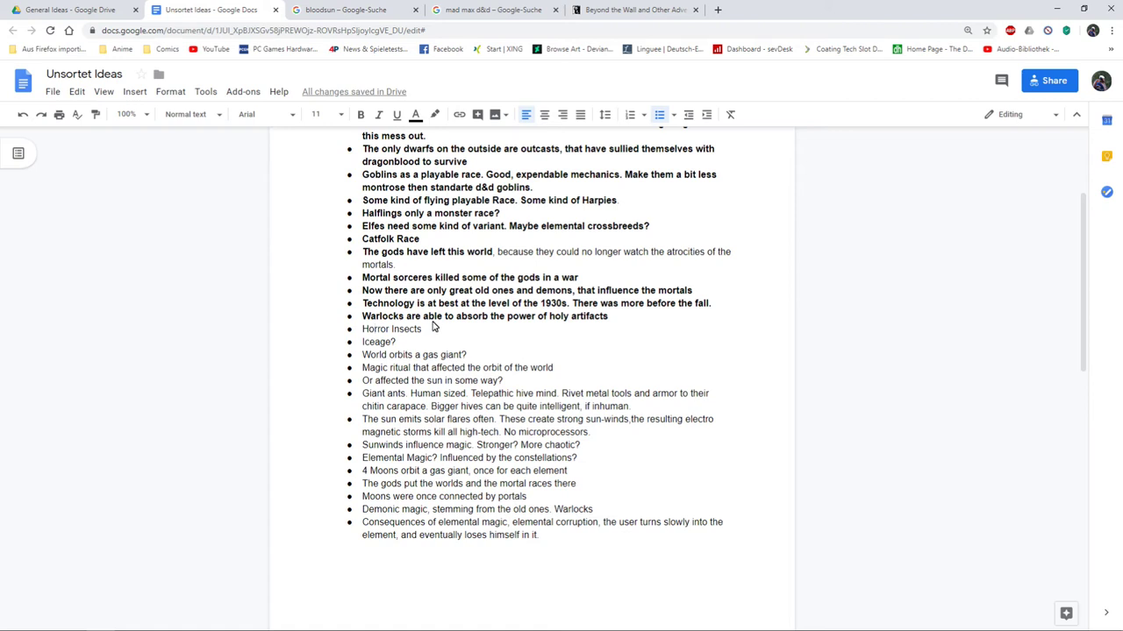
{"action": "left_click", "coordinate": [383, 342]}
{"action": "left_click", "coordinate": [376, 354]}
{"action": "left_click_drag", "start_coordinate": [469, 357], "coordinate": [362, 356]}
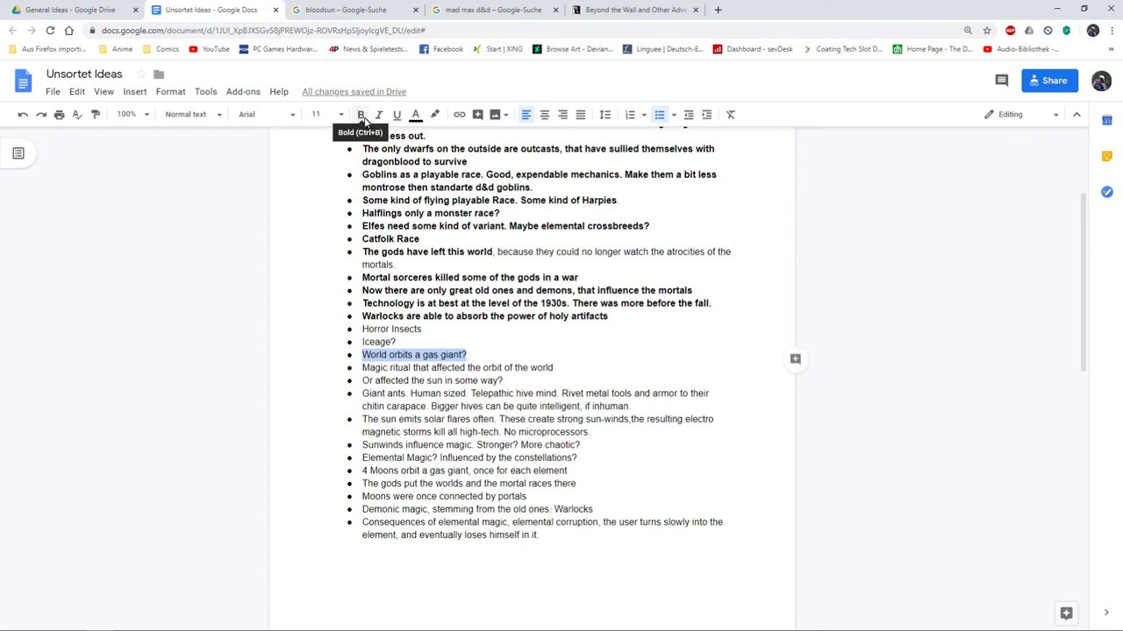
{"action": "left_click", "coordinate": [360, 115]}
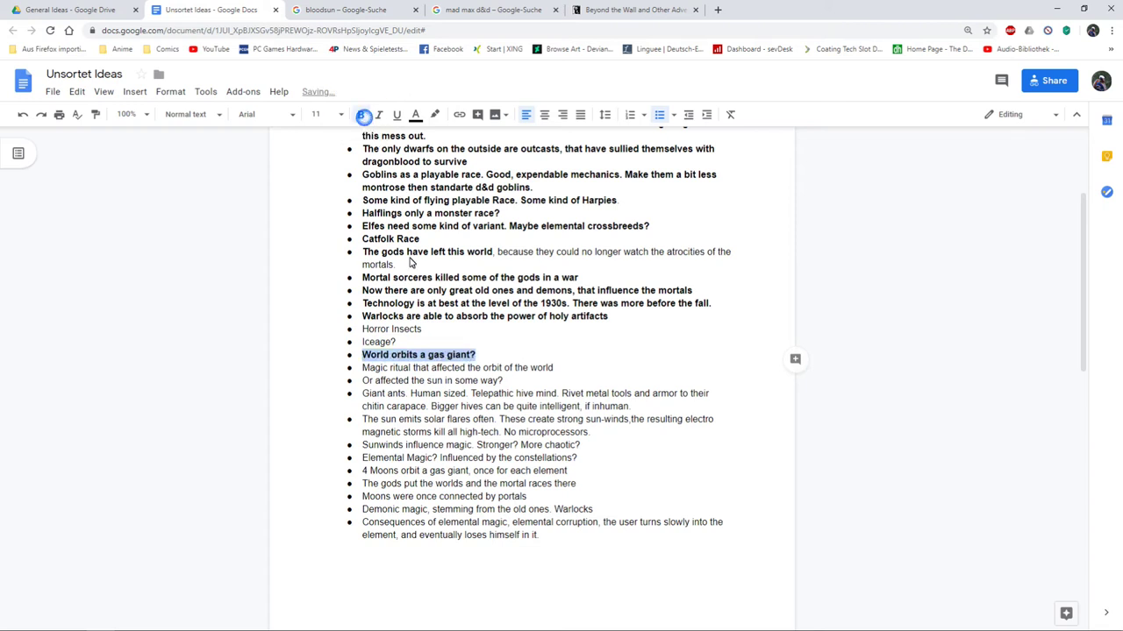
Make the bullet "Or affected the sun in some way?" bold
{"action": "left_click", "coordinate": [383, 368]}
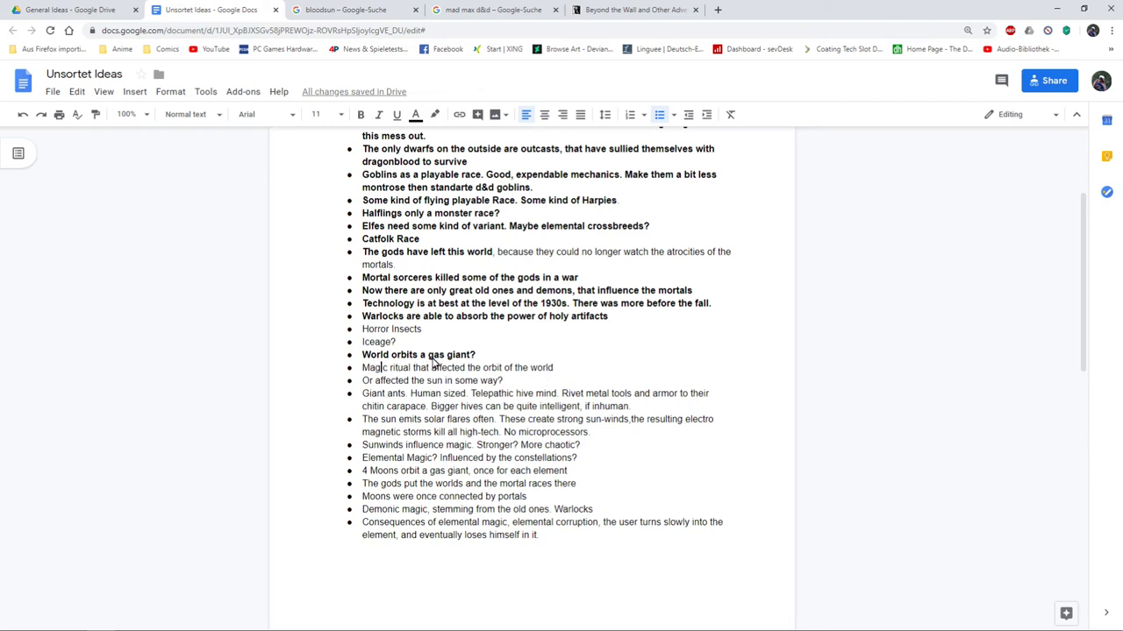
{"action": "left_click", "coordinate": [489, 368]}
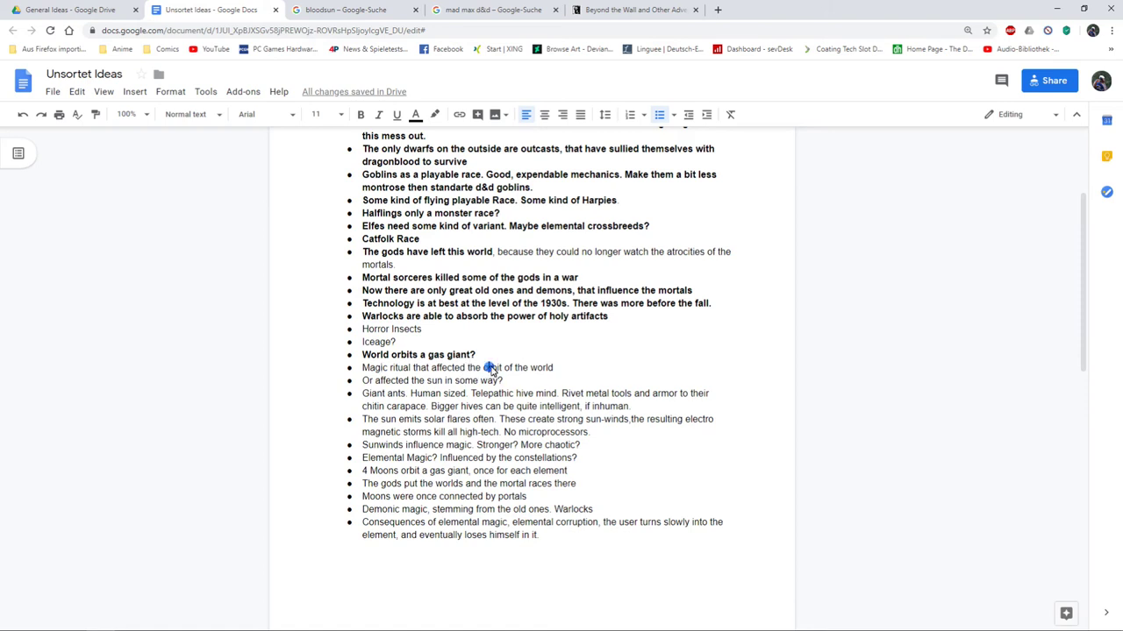
{"action": "left_click", "coordinate": [413, 382]}
{"action": "left_click_drag", "start_coordinate": [503, 383], "coordinate": [366, 386]}
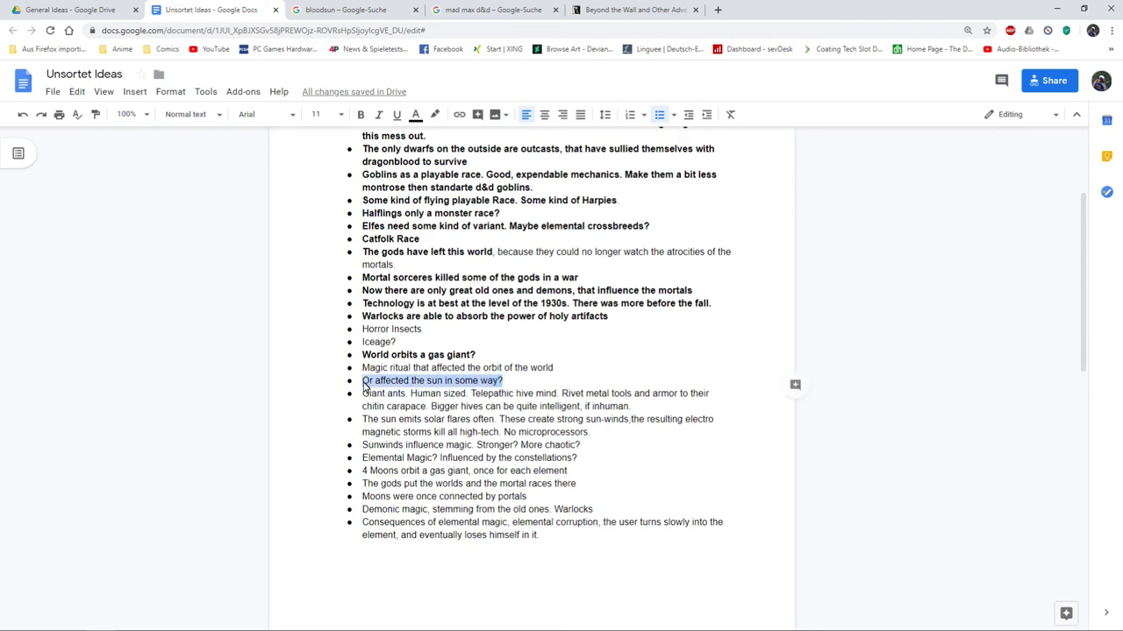
{"action": "left_click", "coordinate": [360, 114]}
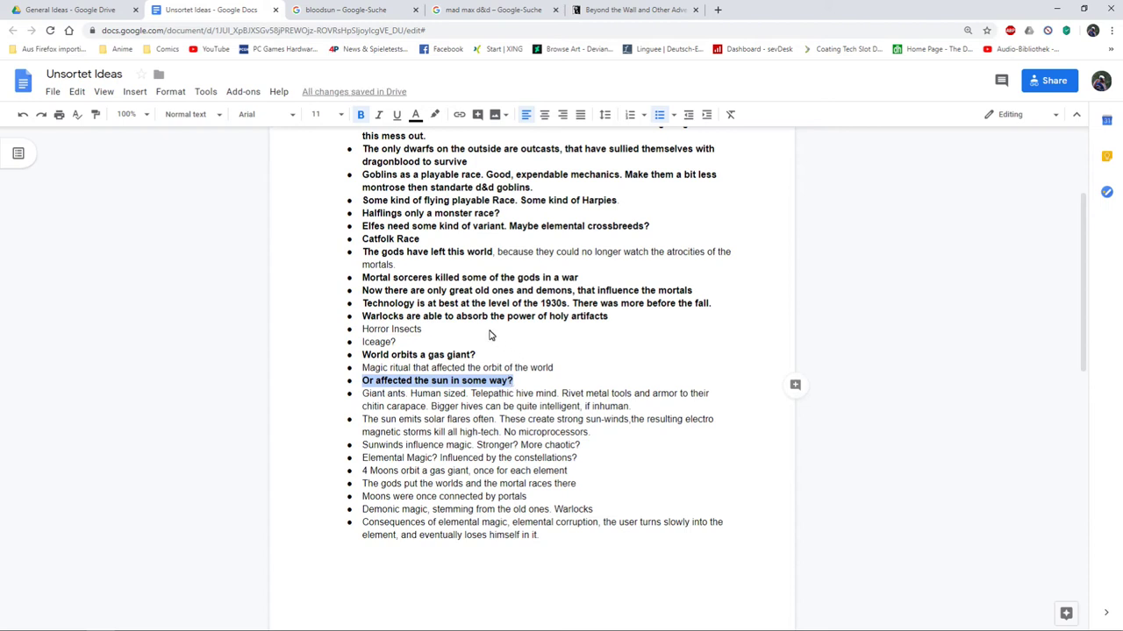
Make the full bullet about human-sized giant ants with a telepathic hive mind bold
{"action": "left_click", "coordinate": [382, 395]}
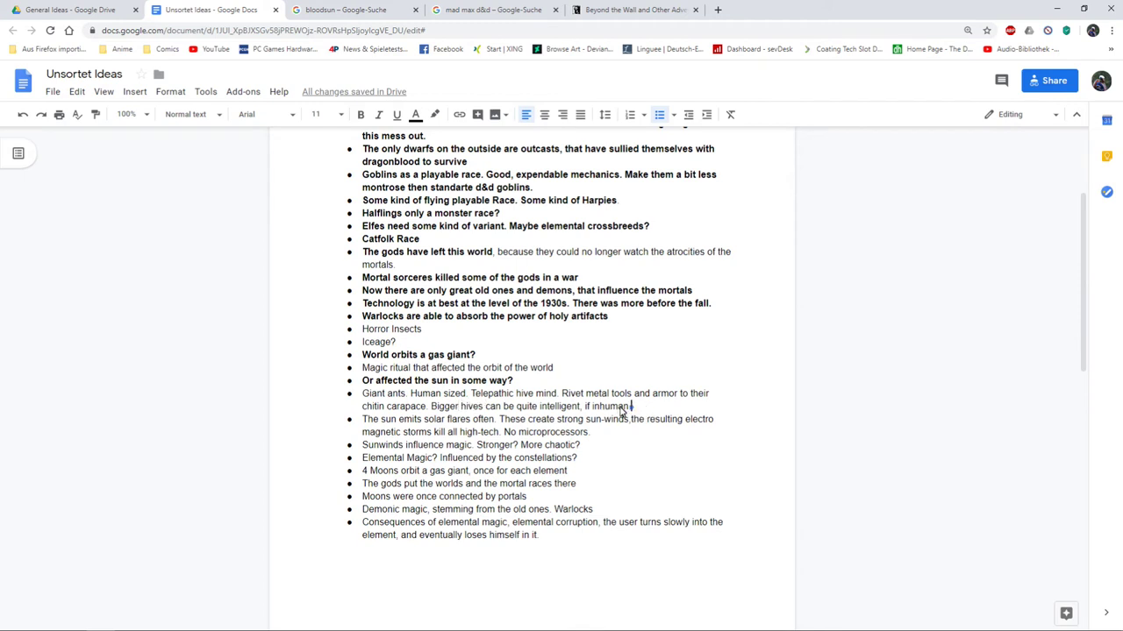
{"action": "left_click_drag", "start_coordinate": [630, 407], "coordinate": [362, 399]}
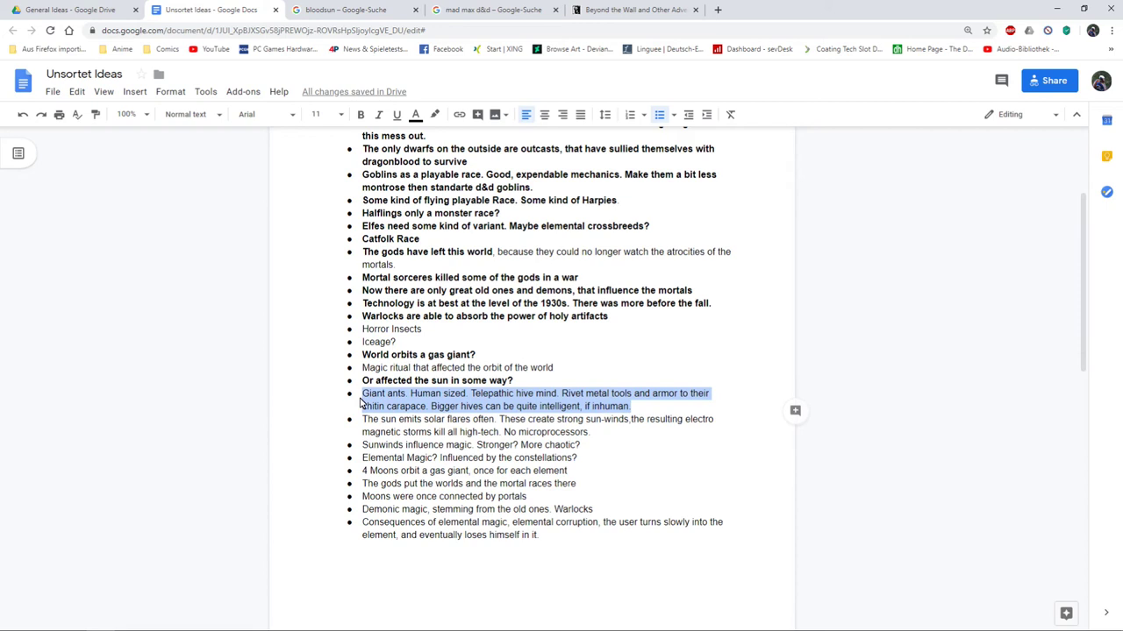
{"action": "left_click", "coordinate": [360, 115]}
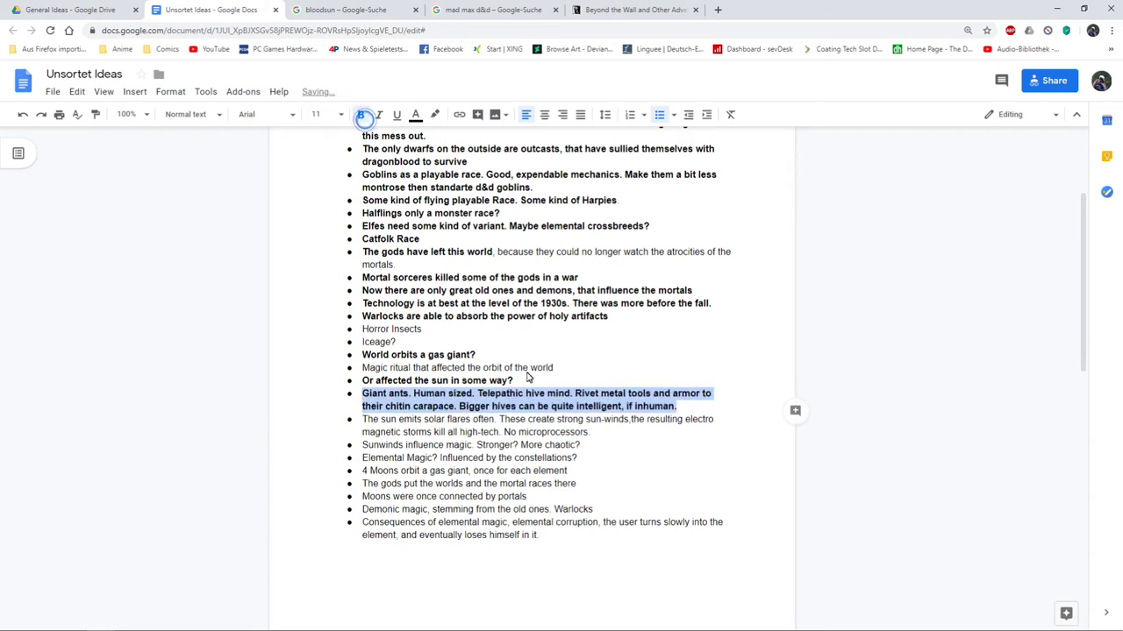
Make the full bullet about the sun emitting solar flares and killing all high-tech bold
{"action": "left_click", "coordinate": [455, 426]}
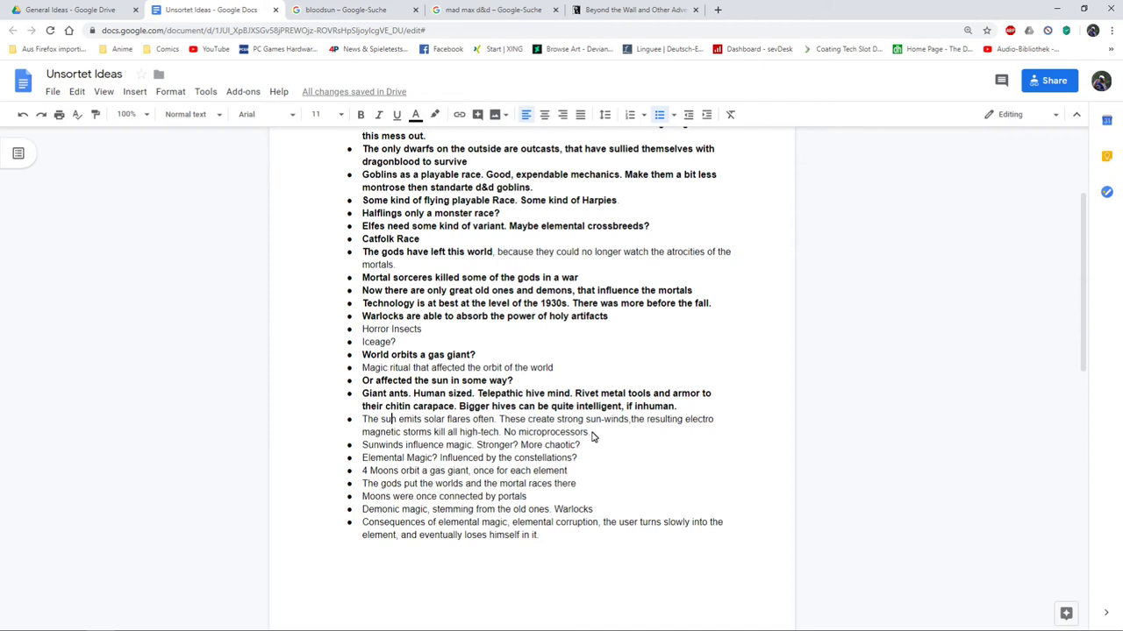
{"action": "triple_click", "coordinate": [592, 433]}
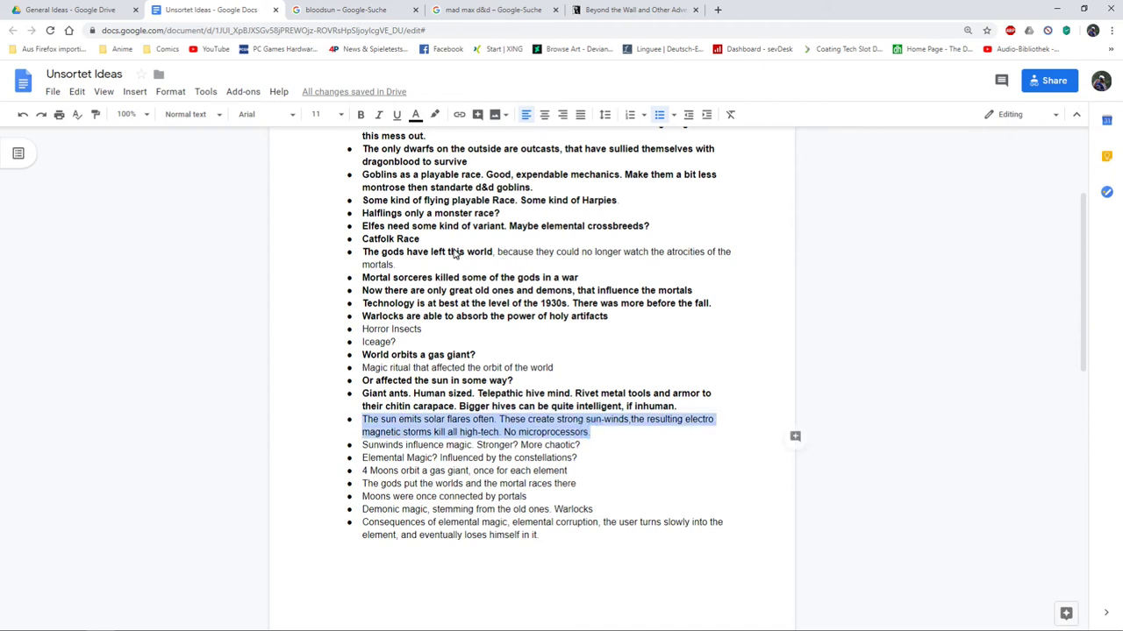
{"action": "left_click", "coordinate": [360, 115]}
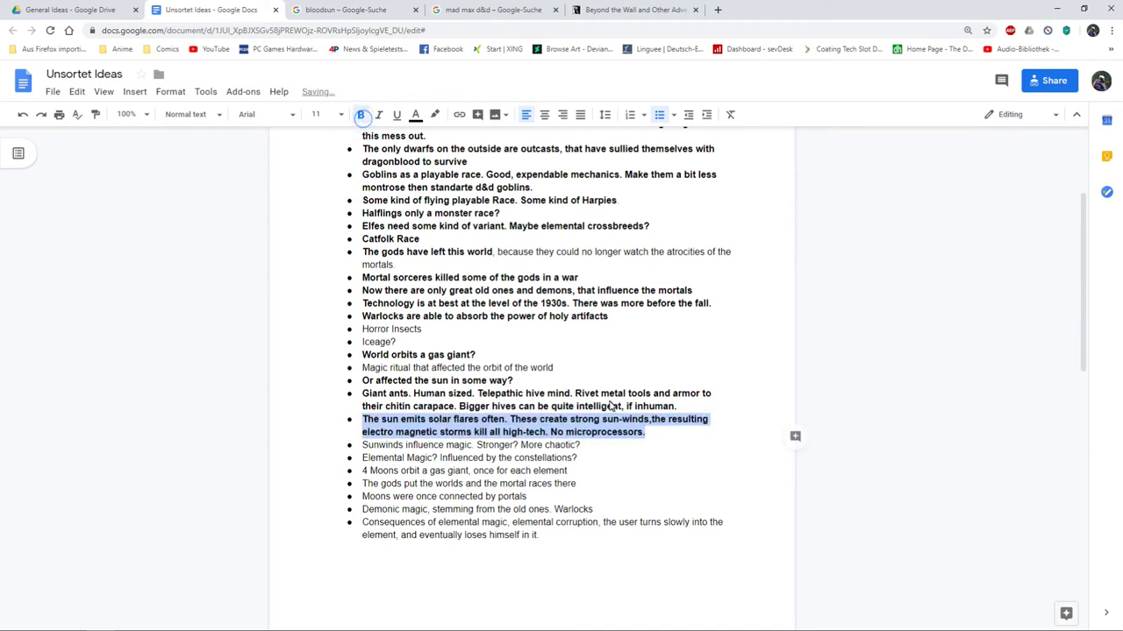
{"action": "left_click", "coordinate": [614, 432]}
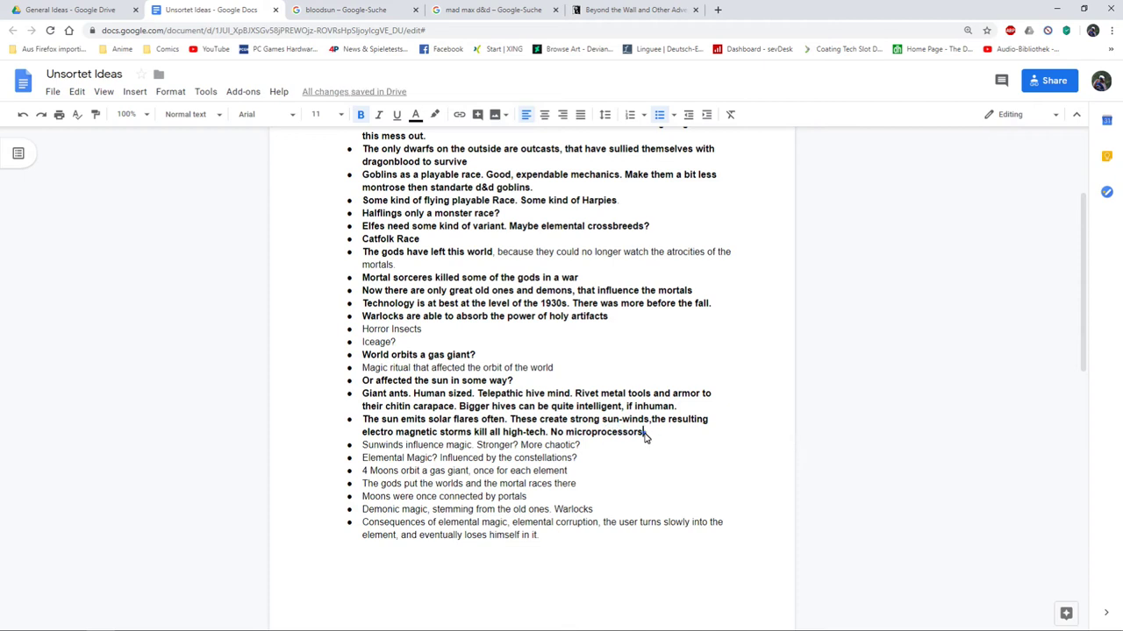
{"action": "key", "text": "BackSpace"}
Make only the words "More chaotic?" bold in the bullet about sunwinds influencing magic
{"action": "left_click", "coordinate": [434, 448]}
{"action": "left_click", "coordinate": [387, 446]}
{"action": "left_click_drag", "start_coordinate": [520, 445], "coordinate": [581, 445]}
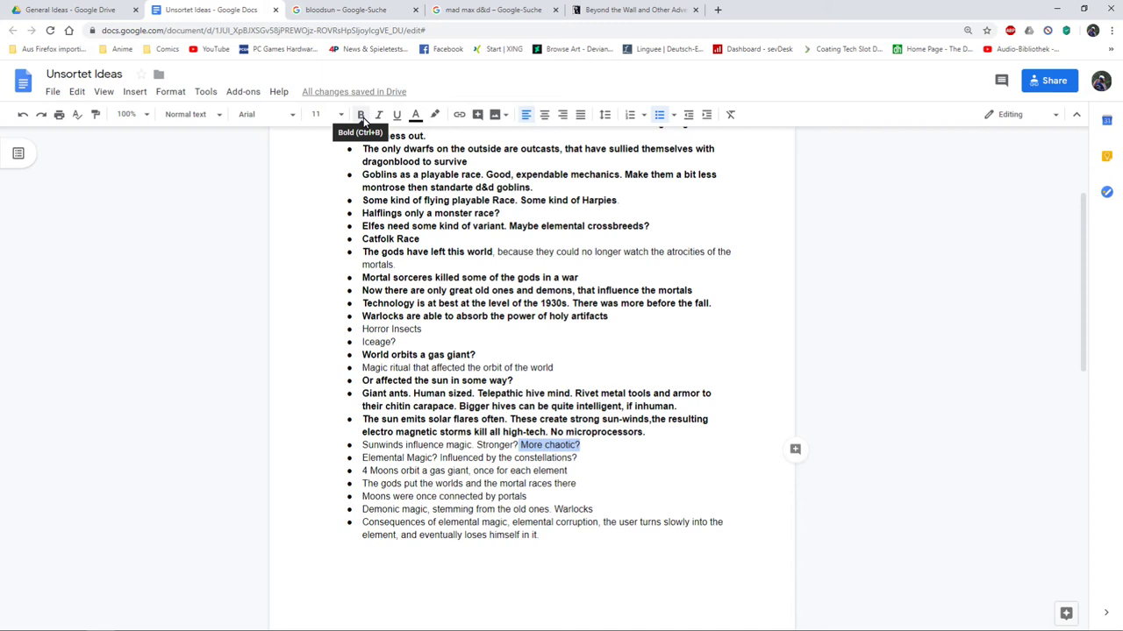
{"action": "left_click", "coordinate": [361, 115]}
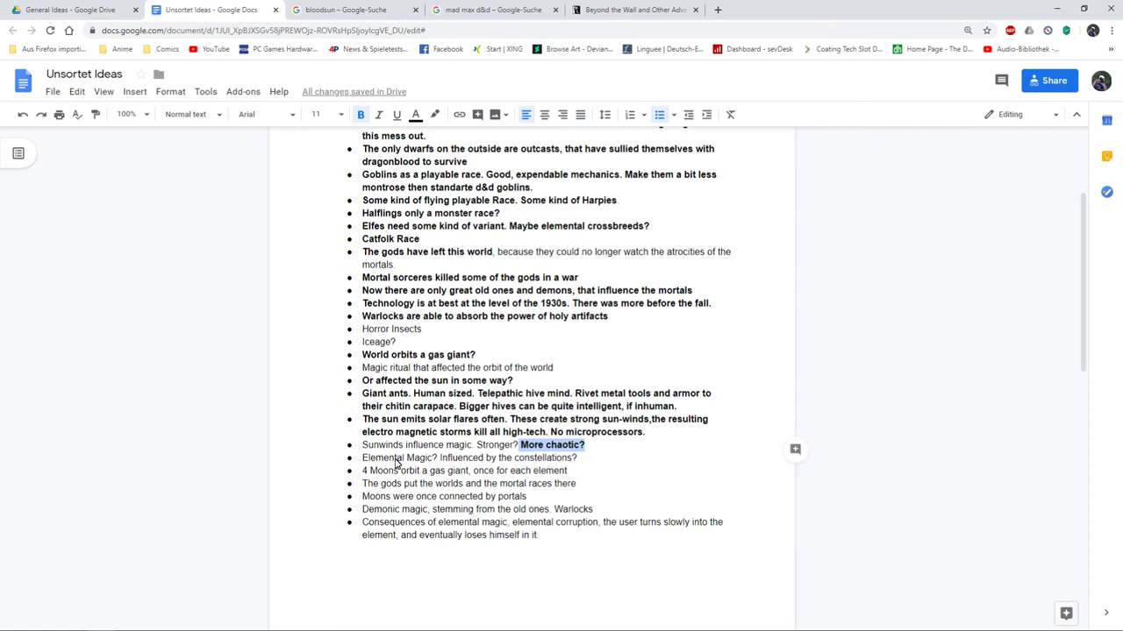
Make only the words "Elemental Magic?" bold in the bullet about the influence of the constellations
{"action": "left_click_drag", "start_coordinate": [395, 458], "coordinate": [388, 457]}
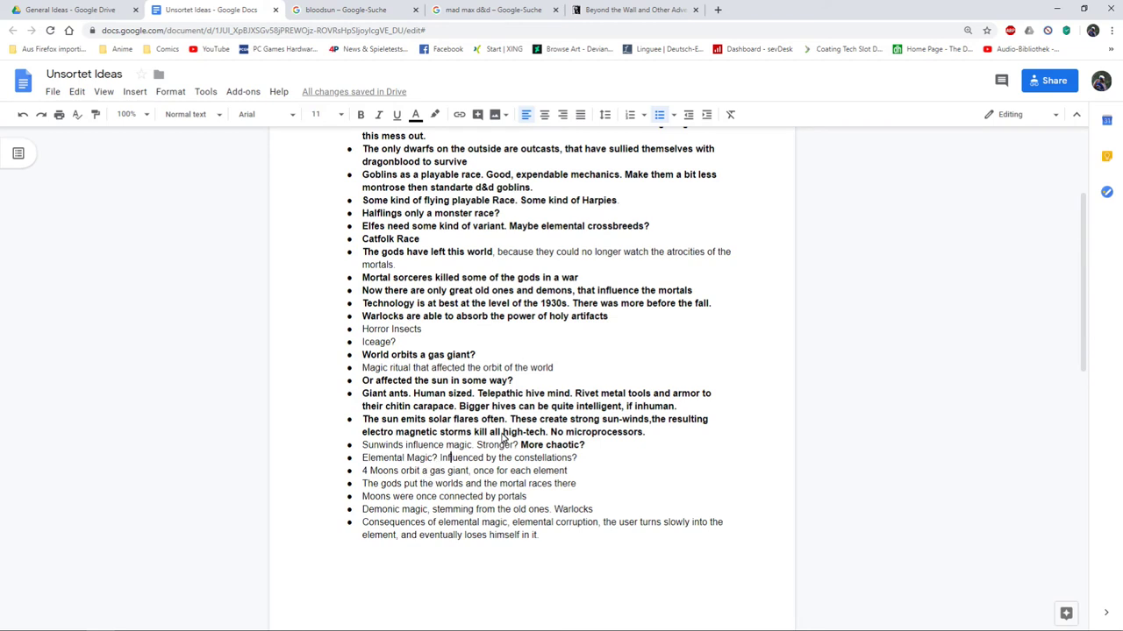
{"action": "left_click", "coordinate": [443, 463]}
{"action": "key", "text": "BackSpace"}
{"action": "type", "text": "I"}
{"action": "key", "text": "ctrl+shift+Left"}
{"action": "key", "text": "ctrl+shift+Left"}
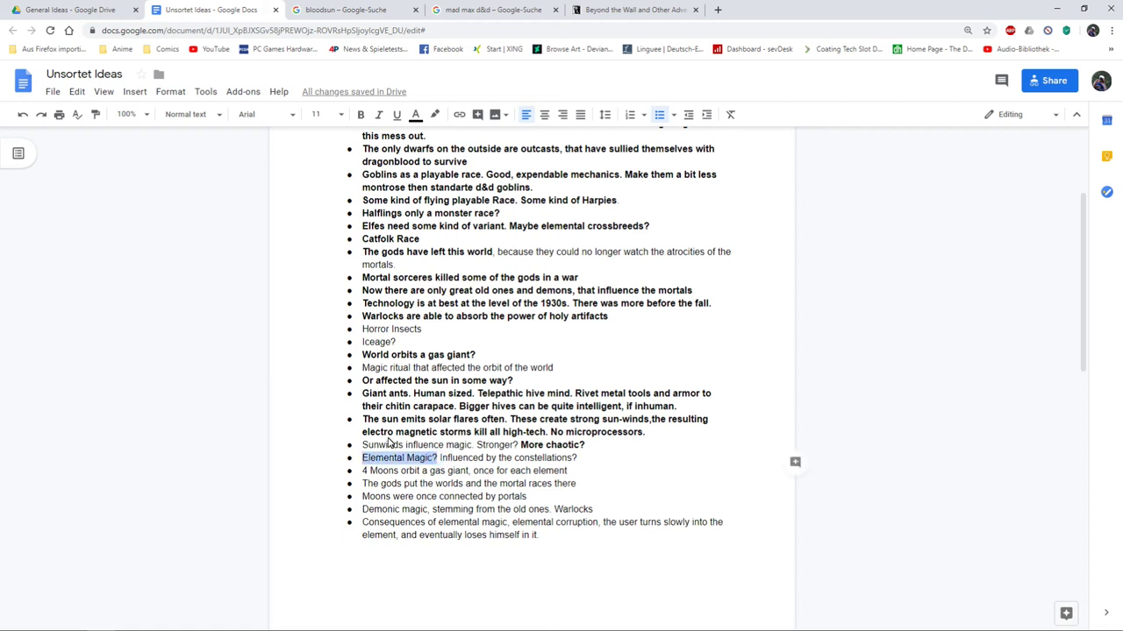
{"action": "left_click", "coordinate": [362, 115]}
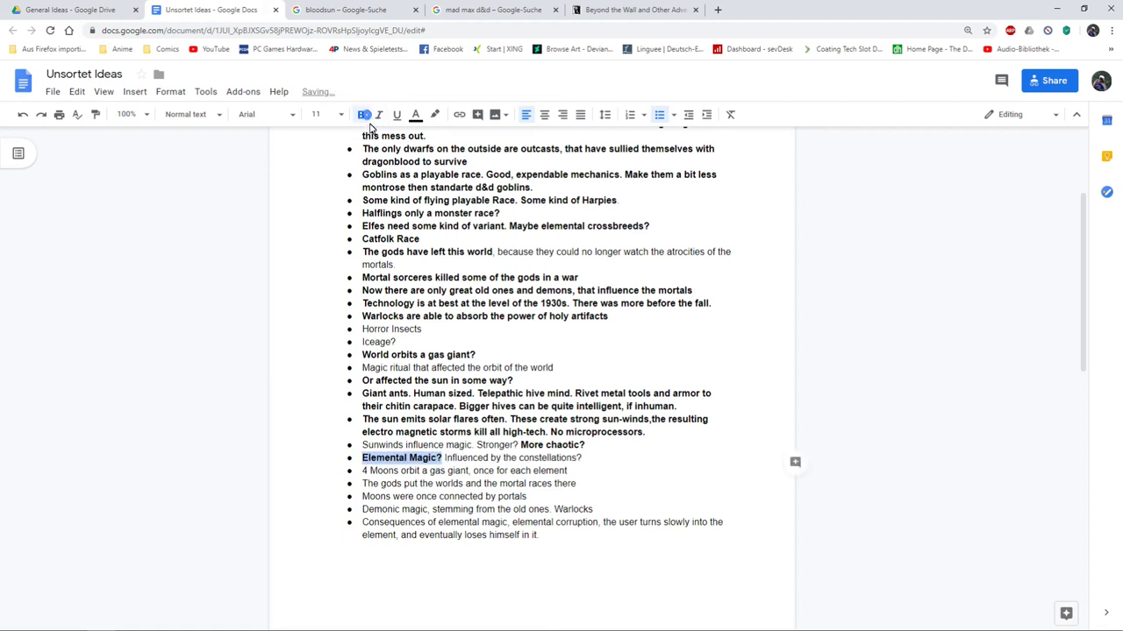
Make the two bullets about 4 moons orbiting a gas giant and the gods putting the mortal races there bold
{"action": "left_click", "coordinate": [384, 471]}
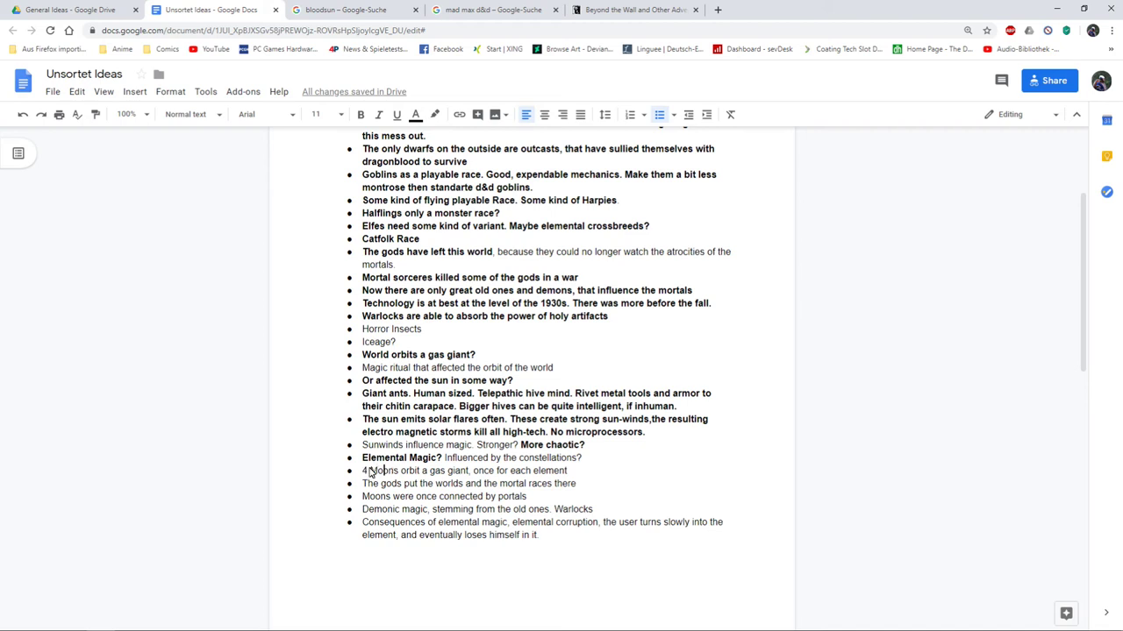
{"action": "left_click", "coordinate": [368, 474]}
{"action": "left_click", "coordinate": [362, 471]}
{"action": "left_click_drag", "start_coordinate": [363, 473], "coordinate": [372, 475]}
{"action": "left_click", "coordinate": [363, 472]}
{"action": "left_click_drag", "start_coordinate": [363, 472], "coordinate": [579, 486]}
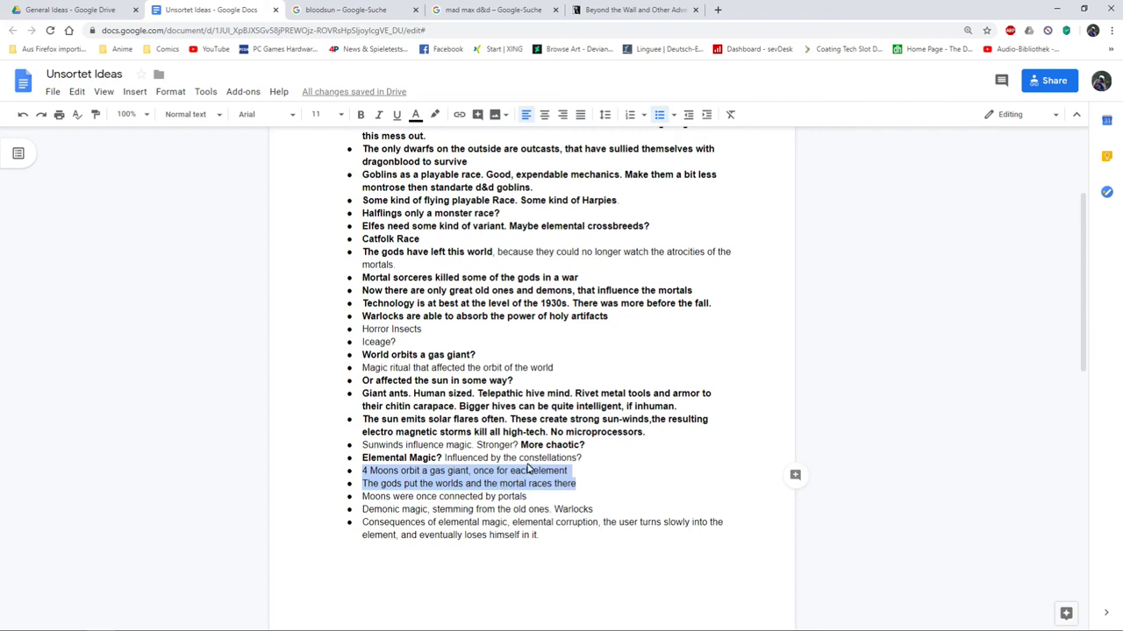
{"action": "left_click", "coordinate": [363, 115]}
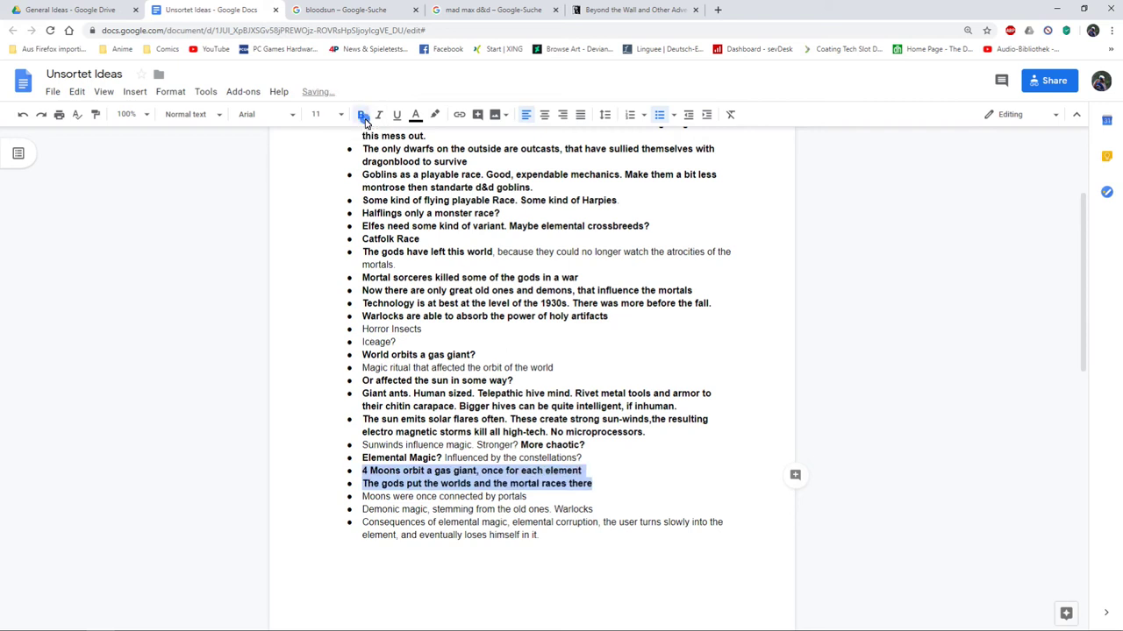
Add ", or they had spacecraft" to the end of the bullet "Moons were once connected by portals"
{"action": "left_click", "coordinate": [417, 502]}
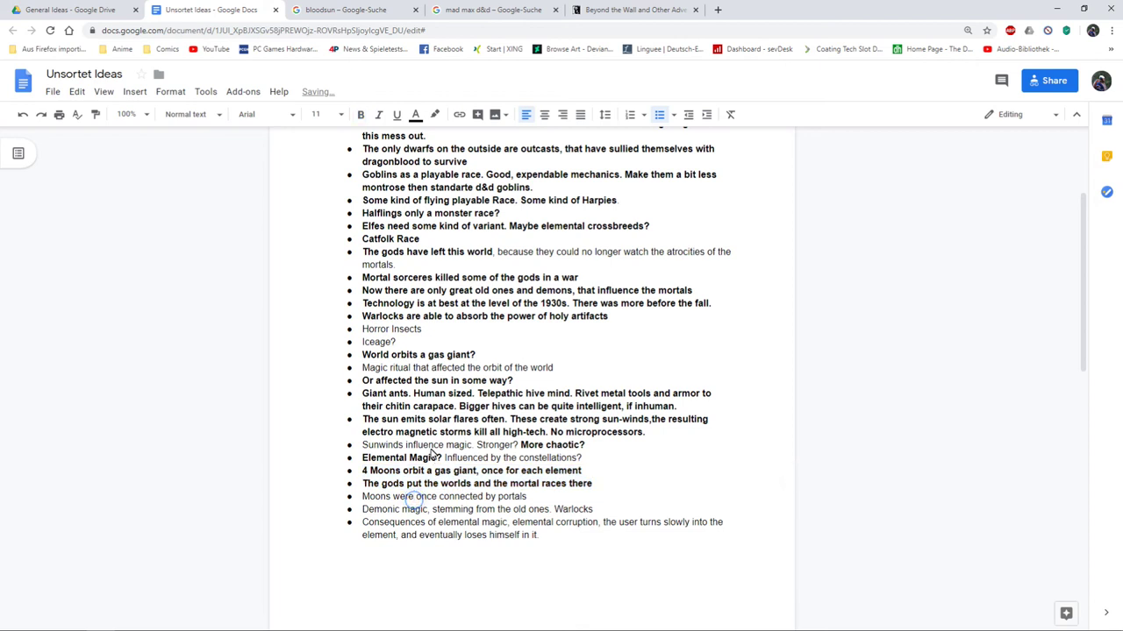
{"action": "scroll", "coordinate": [433, 455], "scroll_direction": "down", "scroll_amount": 1}
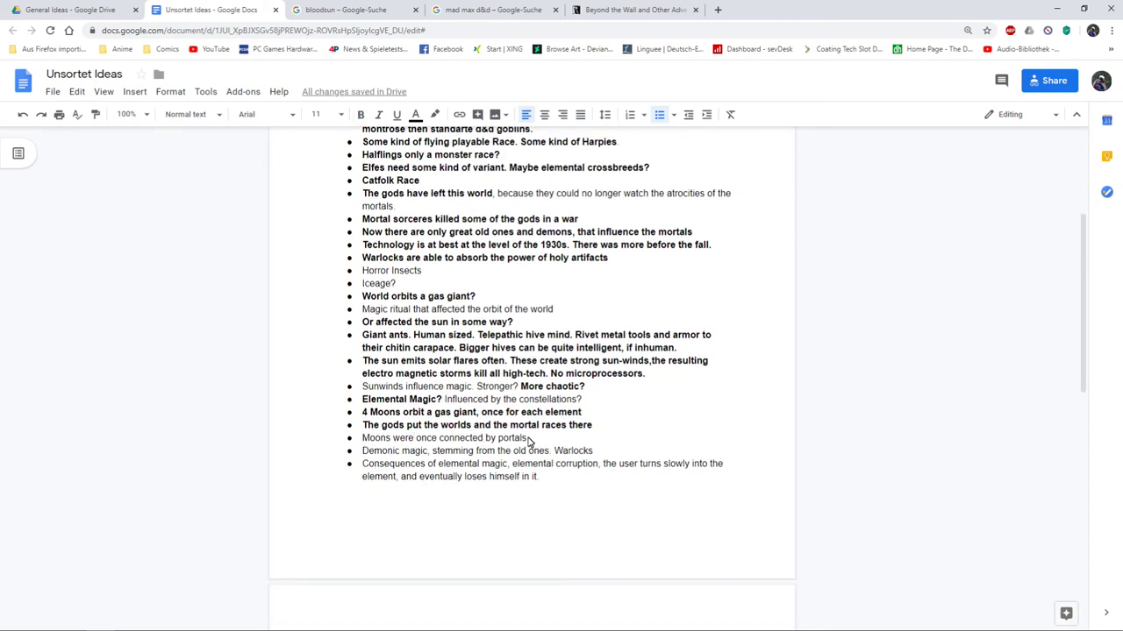
{"action": "mouse_move", "coordinate": [529, 442]}
{"action": "left_mouse_down"}
{"action": "mouse_move", "coordinate": [366, 442]}
{"action": "mouse_move", "coordinate": [528, 441]}
{"action": "left_mouse_up"}
{"action": "type", "text": ", "}
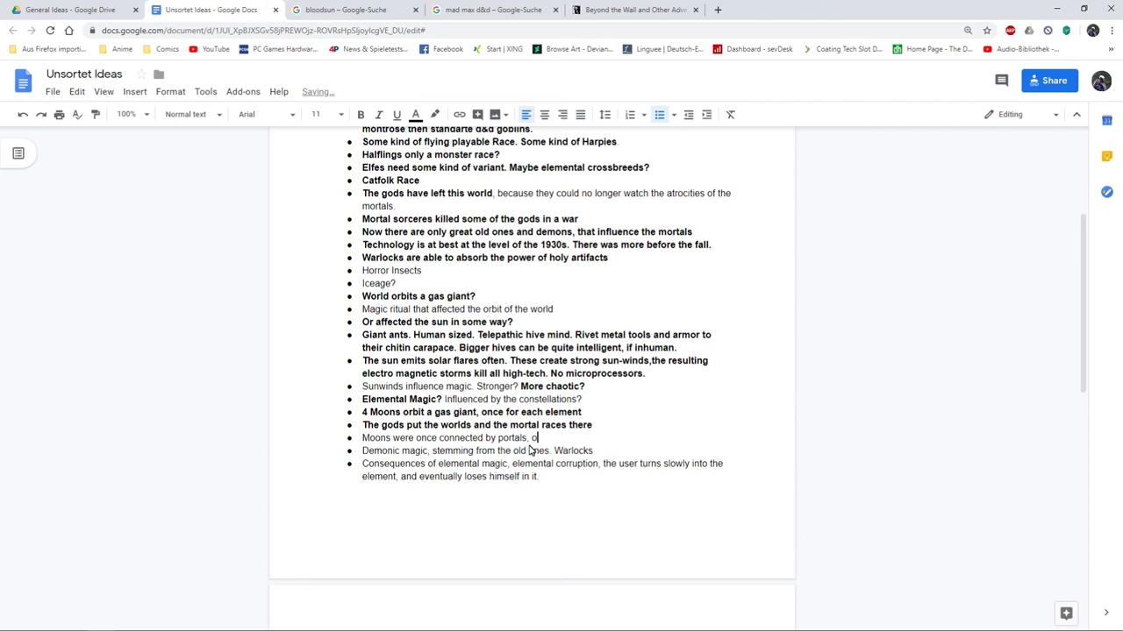
{"action": "type", "text": "or they had spaced"}
Make "Moons were once connected by portals," bold, leaving out the part about spacecraft
{"action": "left_click", "coordinate": [460, 451]}
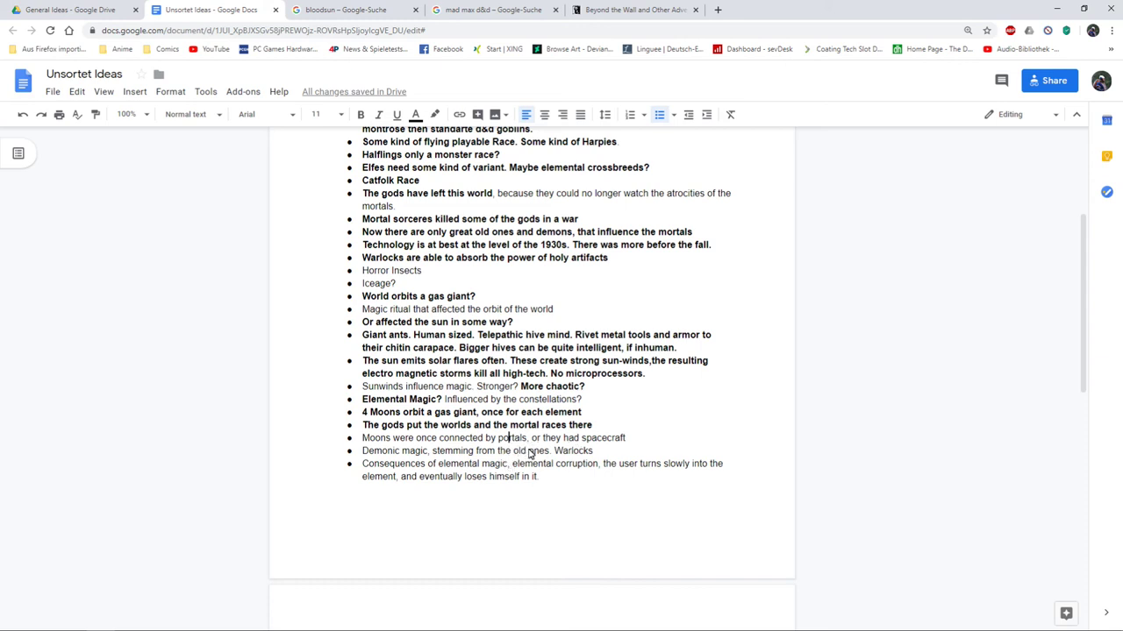
{"action": "left_click", "coordinate": [607, 439]}
{"action": "left_click_drag", "start_coordinate": [528, 441], "coordinate": [498, 440]}
{"action": "left_click_drag", "start_coordinate": [500, 447], "coordinate": [489, 439]}
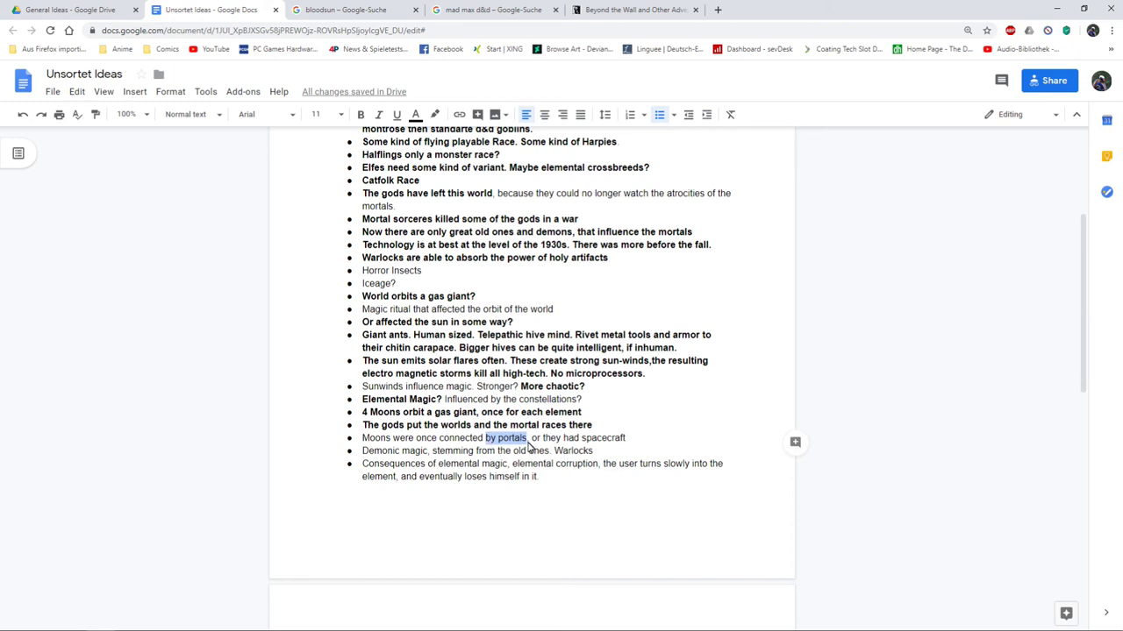
{"action": "left_click", "coordinate": [527, 440]}
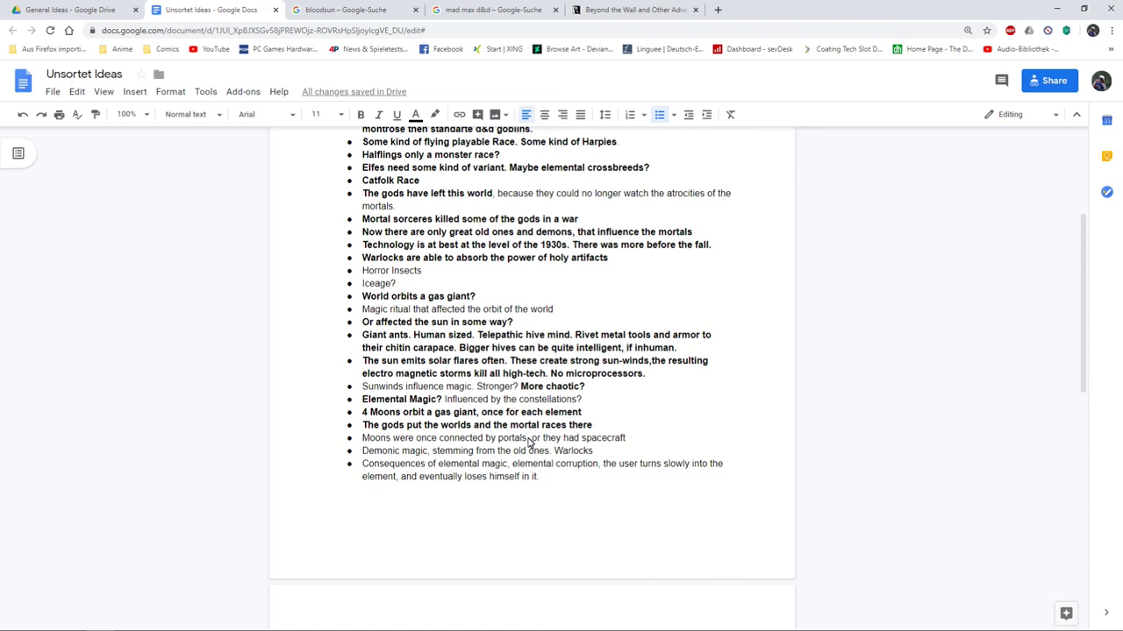
{"action": "left_click_drag", "start_coordinate": [529, 443], "coordinate": [364, 444]}
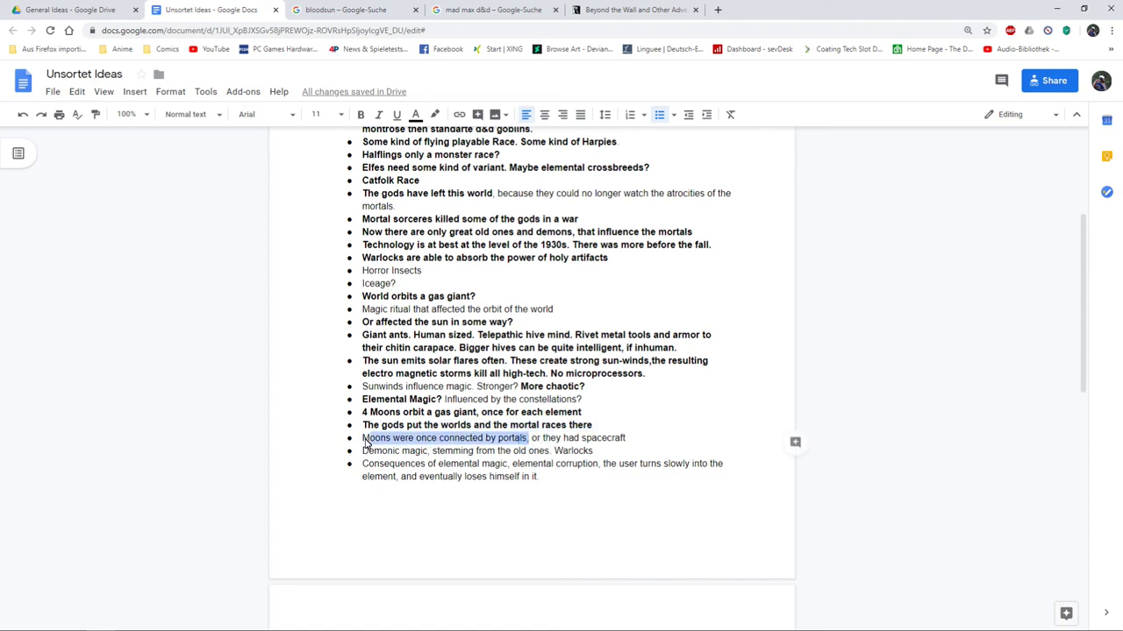
{"action": "left_click", "coordinate": [360, 114]}
{"action": "left_click", "coordinate": [417, 441]}
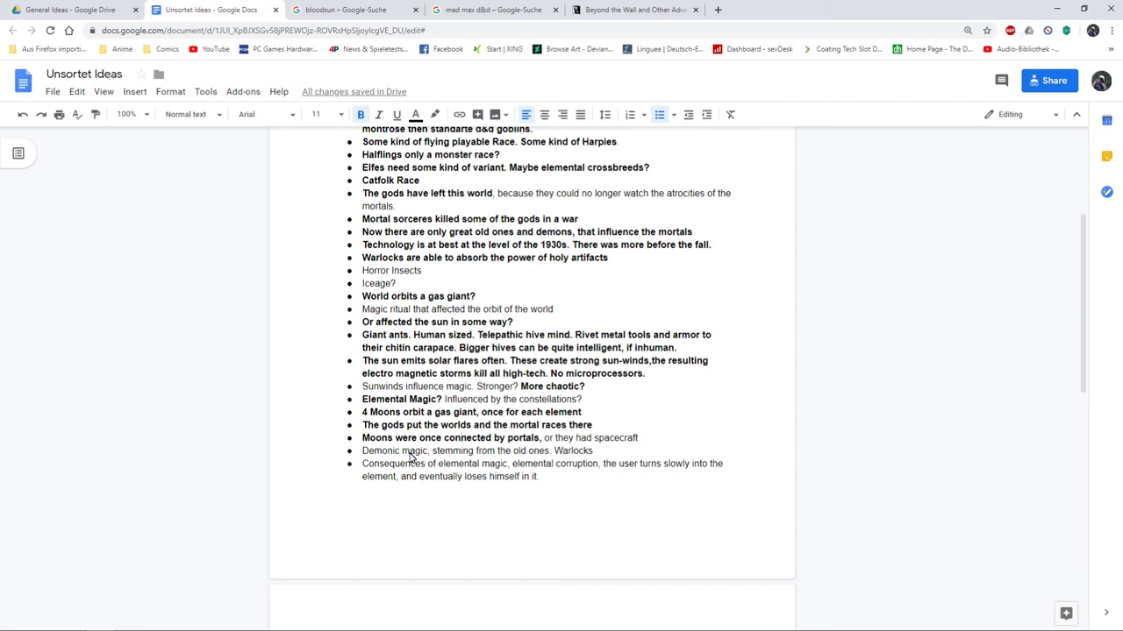
Make the bullet "Demonic magic, stemming from the old ones. Warlocks" bold
{"action": "left_click", "coordinate": [409, 451]}
{"action": "left_click_drag", "start_coordinate": [594, 451], "coordinate": [361, 457]}
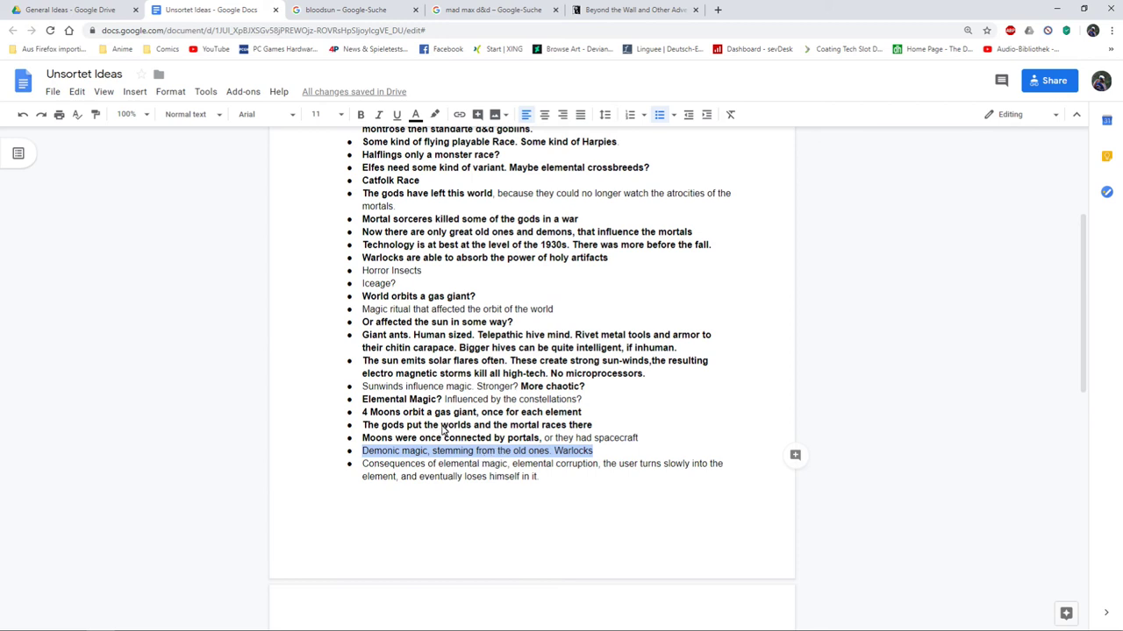
{"action": "left_click", "coordinate": [362, 118]}
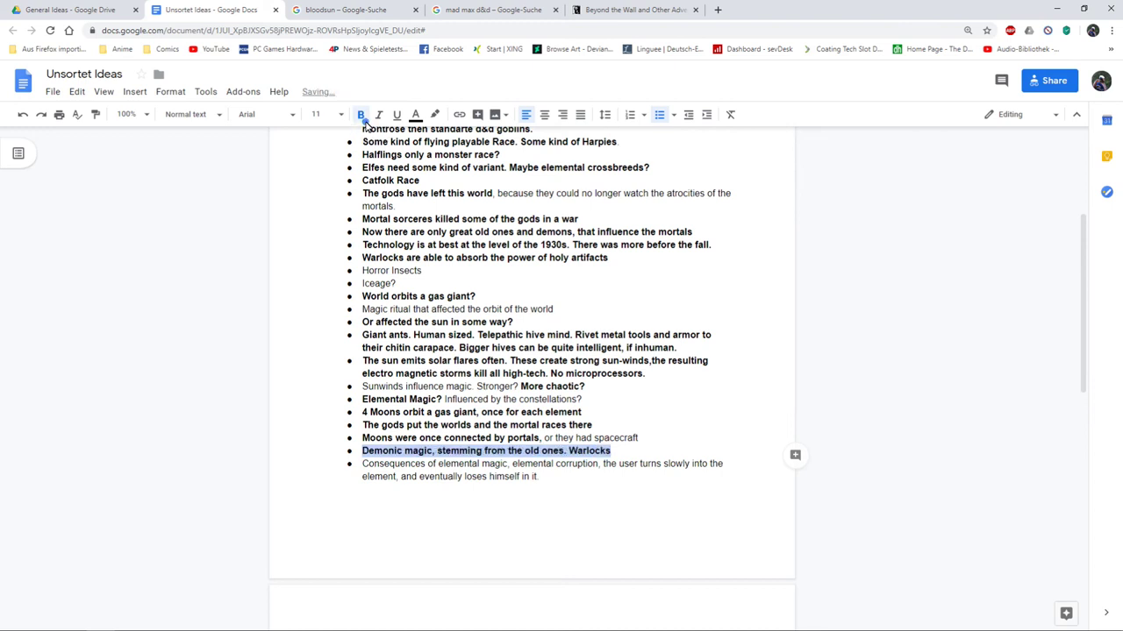
Make the bullet about the consequences of elemental magic and elemental corruption bold
{"action": "left_click", "coordinate": [415, 464]}
{"action": "scroll", "coordinate": [477, 357], "scroll_direction": "down", "scroll_amount": 3}
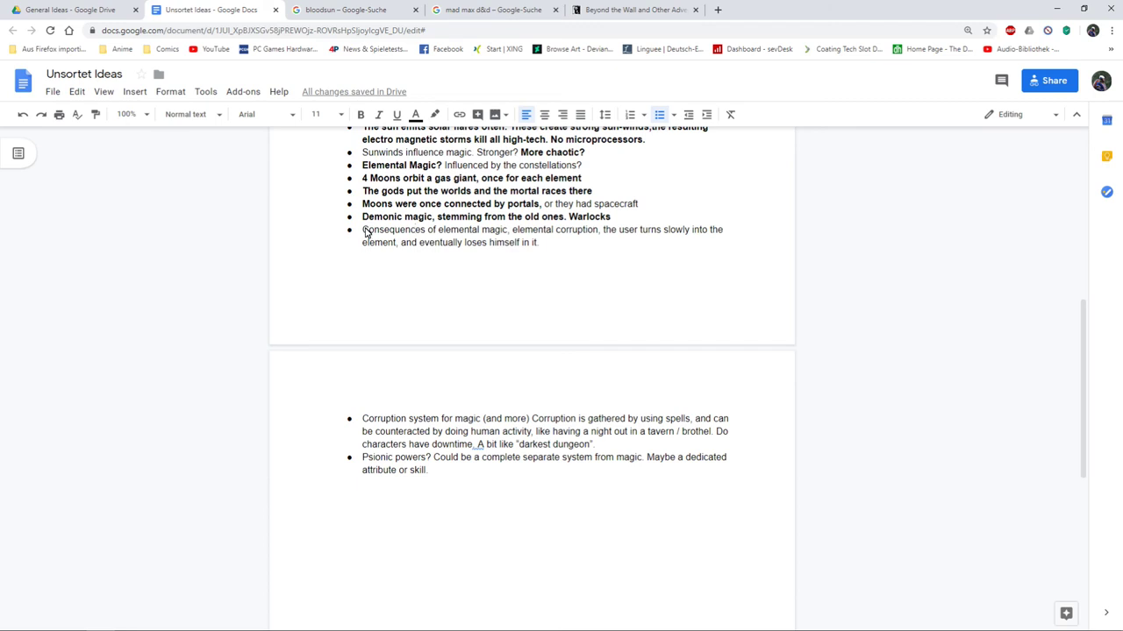
{"action": "left_click_drag", "start_coordinate": [363, 230], "coordinate": [540, 245]}
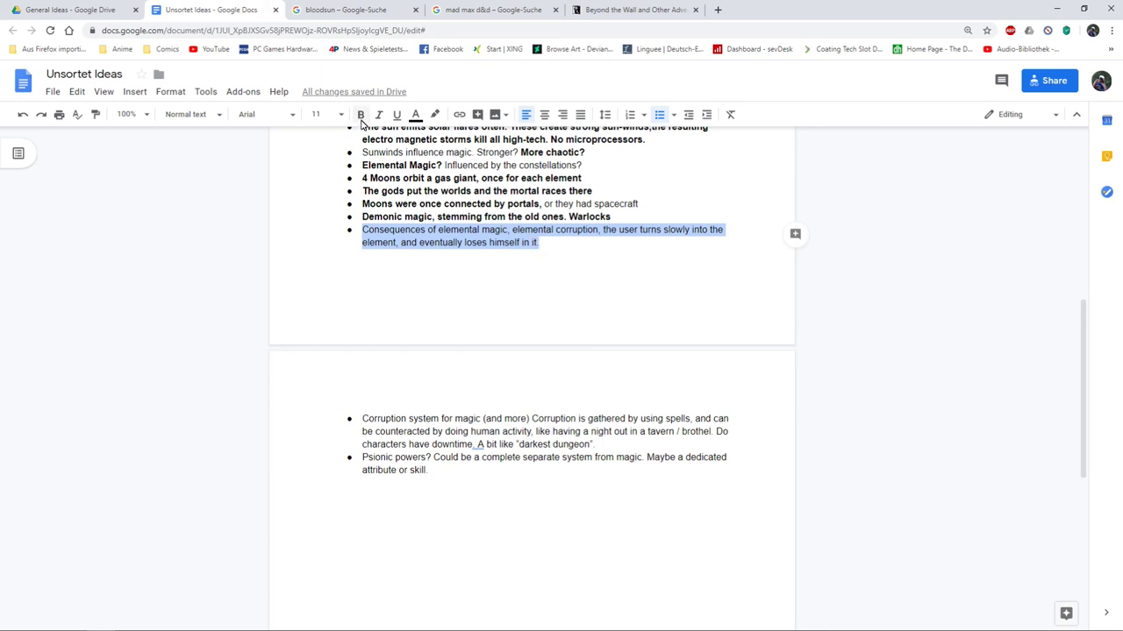
{"action": "left_click", "coordinate": [416, 232]}
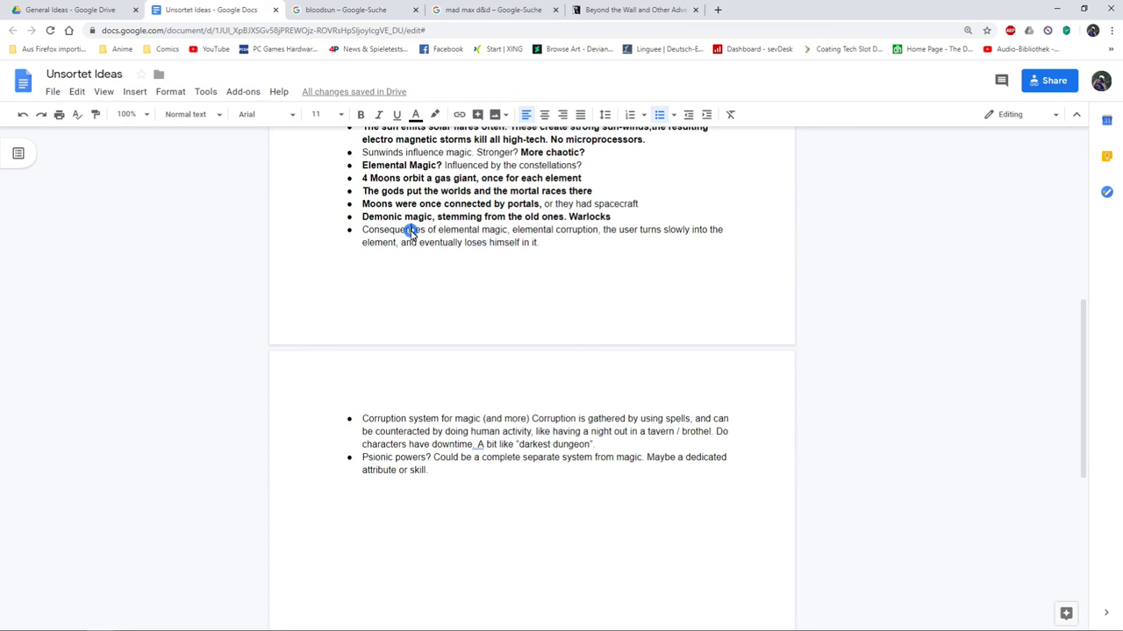
{"action": "left_click", "coordinate": [458, 230]}
{"action": "left_click", "coordinate": [500, 231]}
{"action": "left_click", "coordinate": [542, 230]}
{"action": "left_click", "coordinate": [566, 231]}
{"action": "triple_click", "coordinate": [537, 244]}
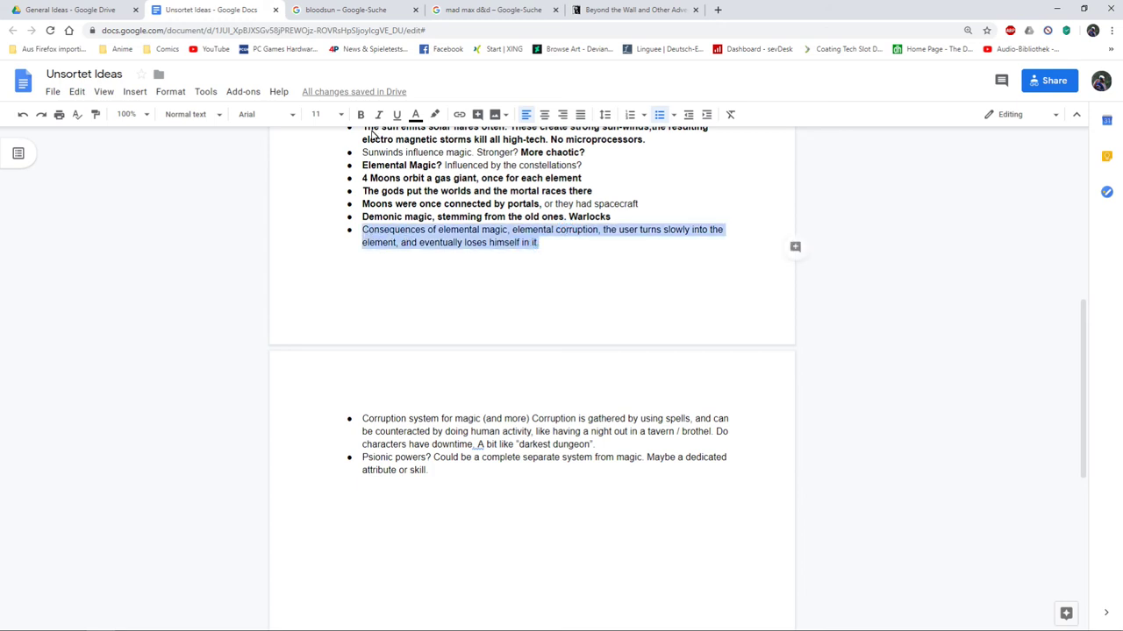
{"action": "left_click", "coordinate": [360, 114]}
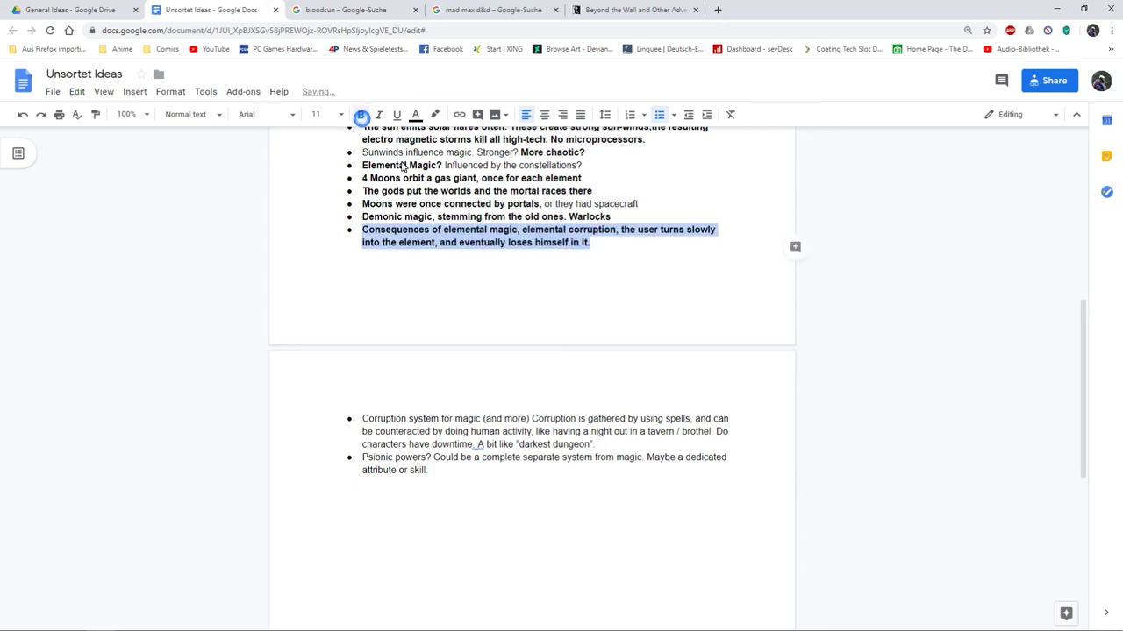
Make the whole bullet about the corruption system for magic bold
{"action": "left_click", "coordinate": [408, 420]}
{"action": "scroll", "coordinate": [420, 254], "scroll_direction": "down", "scroll_amount": 2}
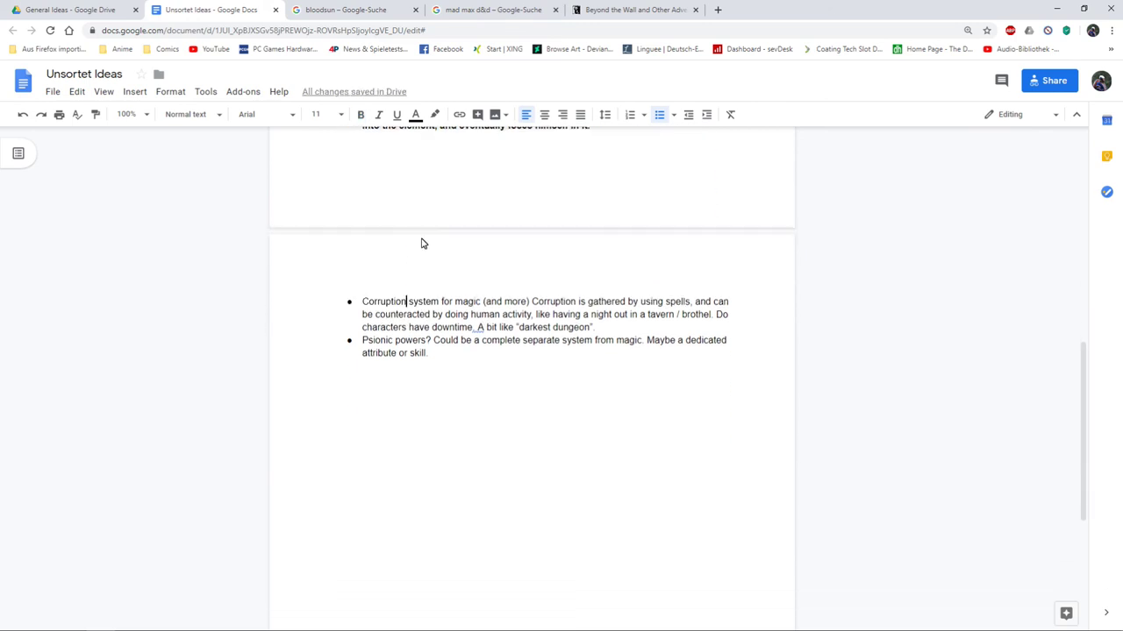
{"action": "left_click", "coordinate": [554, 303]}
{"action": "scroll", "coordinate": [649, 309], "scroll_direction": "up", "scroll_amount": 3}
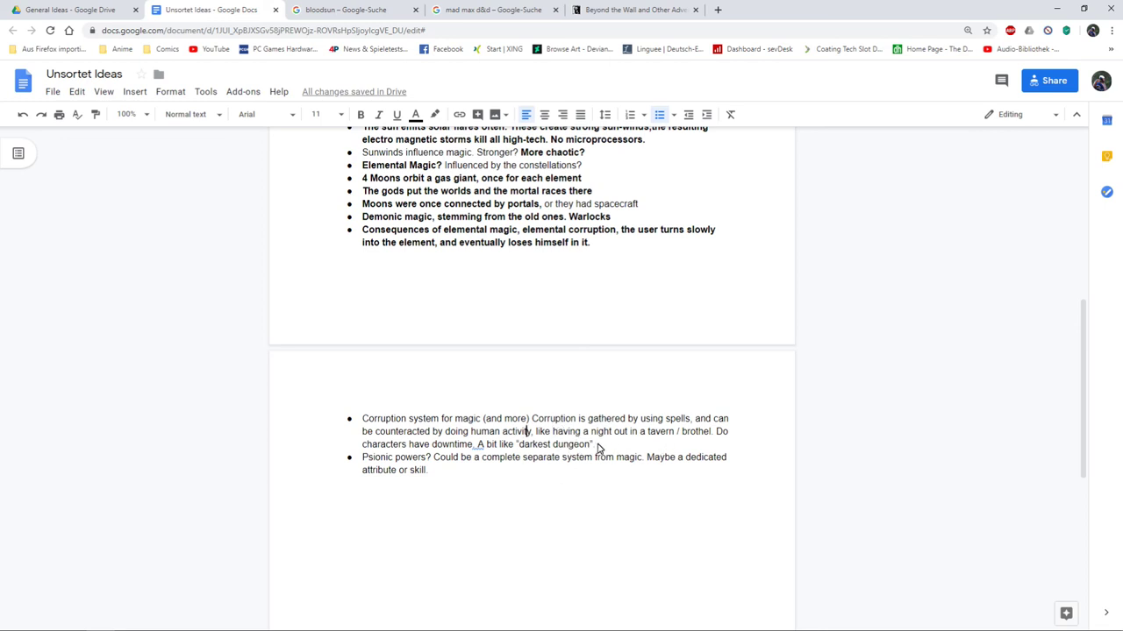
{"action": "left_click_drag", "start_coordinate": [596, 447], "coordinate": [364, 418]}
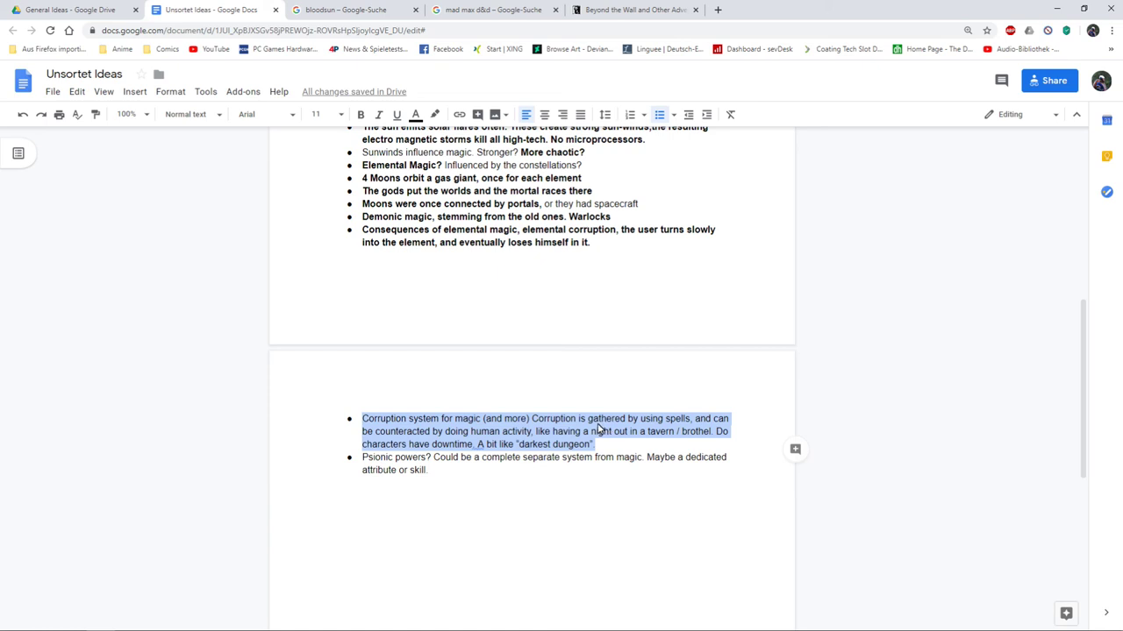
{"action": "left_click", "coordinate": [362, 117]}
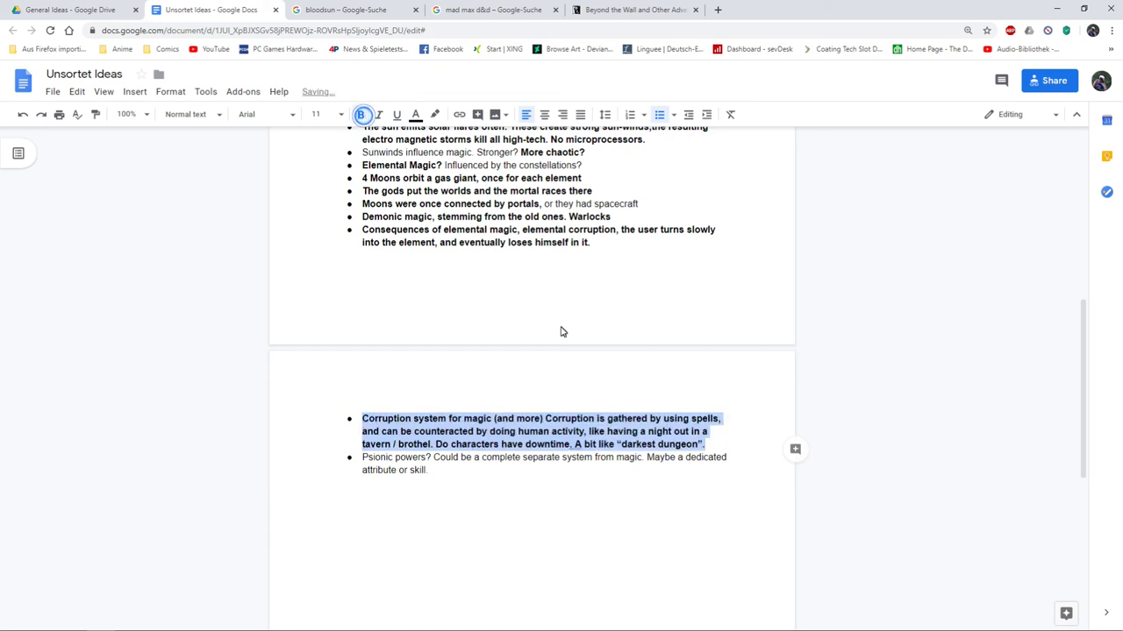
{"action": "left_click", "coordinate": [588, 439]}
Review the Unsortet Ideas list, from the psionic powers bullet back to the Bloodsun RPG heading, checking bold and regular ideas
{"action": "scroll", "coordinate": [544, 384], "scroll_direction": "down", "scroll_amount": 2}
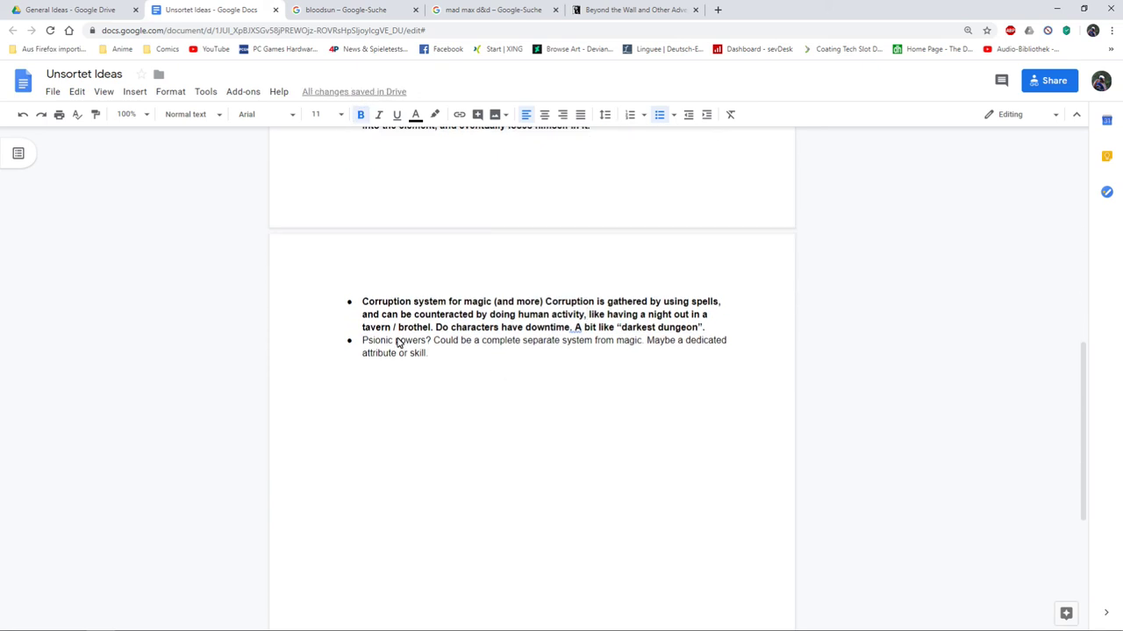
{"action": "scroll", "coordinate": [453, 328], "scroll_direction": "down", "scroll_amount": 3}
{"action": "scroll", "coordinate": [449, 340], "scroll_direction": "up", "scroll_amount": 3}
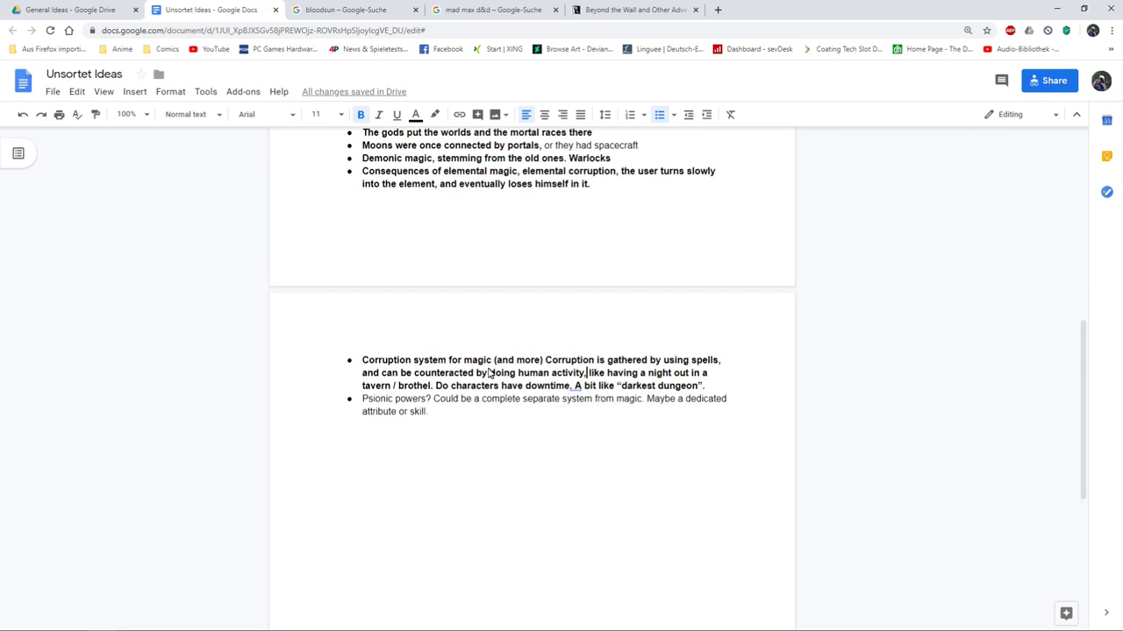
{"action": "left_click", "coordinate": [412, 400]}
{"action": "scroll", "coordinate": [430, 379], "scroll_direction": "down", "scroll_amount": 1}
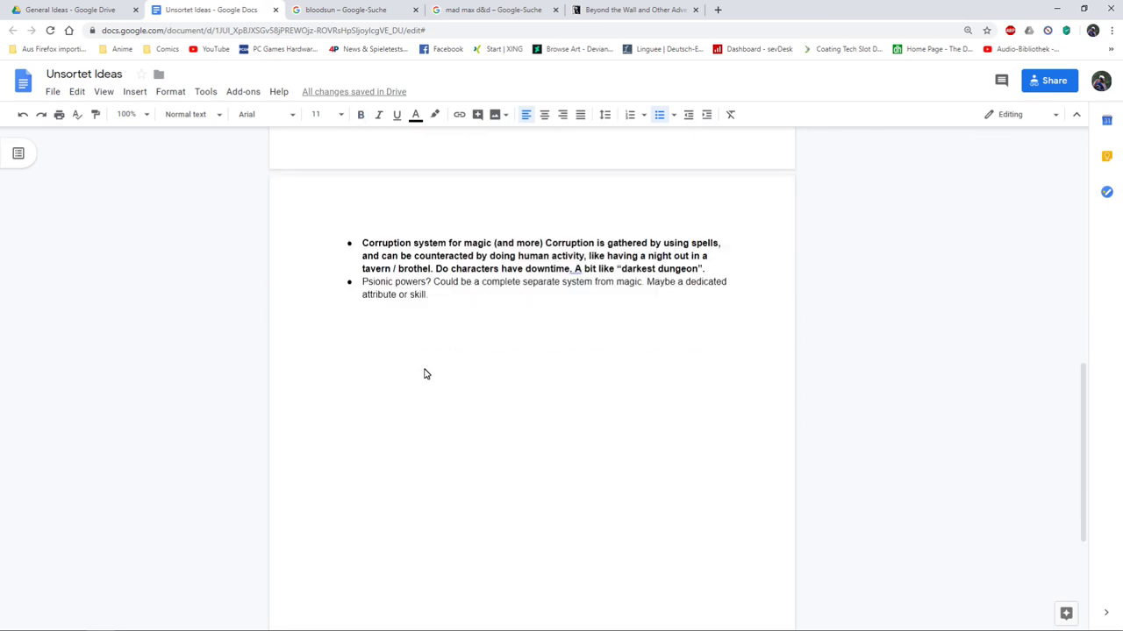
{"action": "scroll", "coordinate": [424, 374], "scroll_direction": "up", "scroll_amount": 1}
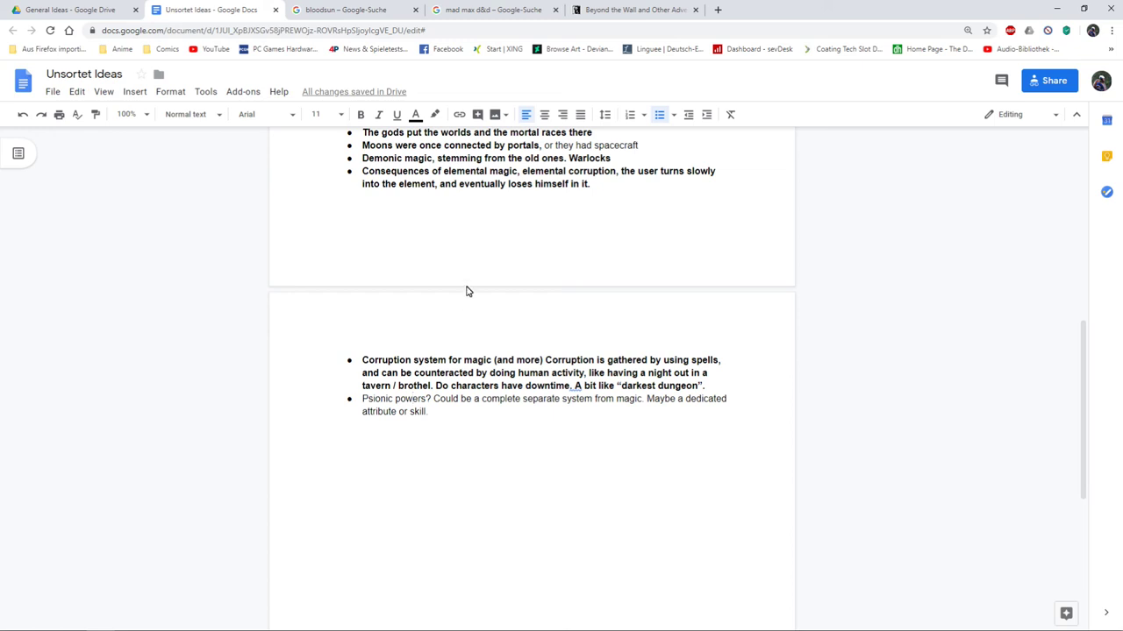
{"action": "scroll", "coordinate": [481, 356], "scroll_direction": "down", "scroll_amount": 2}
{"action": "scroll", "coordinate": [481, 356], "scroll_direction": "down", "scroll_amount": 2}
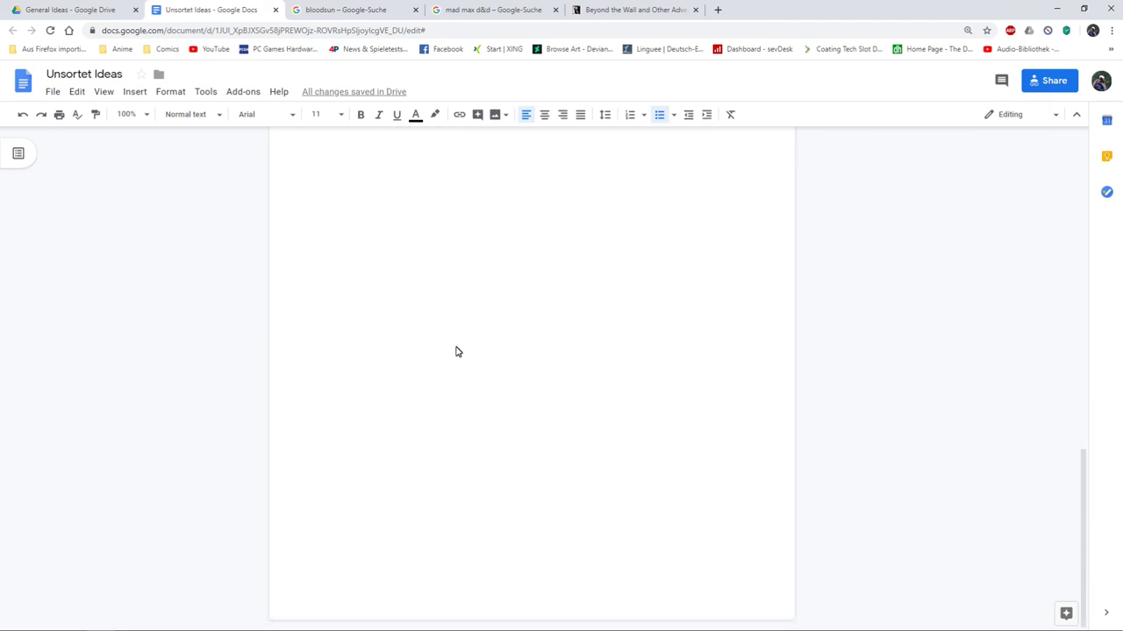
{"action": "scroll", "coordinate": [456, 349], "scroll_direction": "up", "scroll_amount": 6}
{"action": "scroll", "coordinate": [506, 416], "scroll_direction": "up", "scroll_amount": 4}
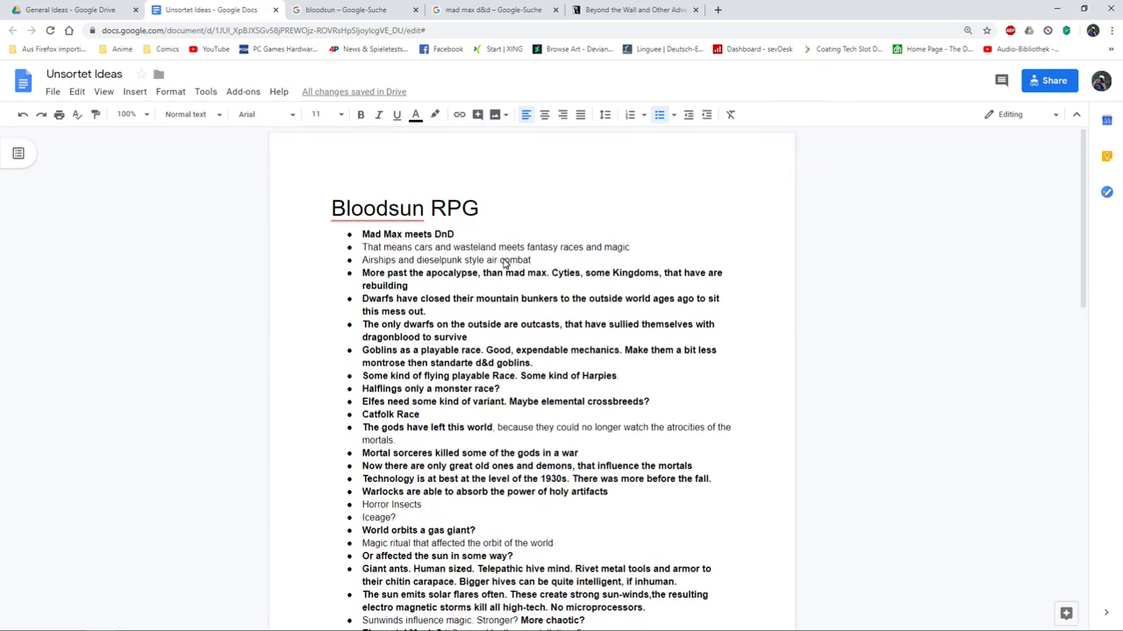
{"action": "scroll", "coordinate": [481, 281], "scroll_direction": "down", "scroll_amount": 5}
{"action": "scroll", "coordinate": [481, 283], "scroll_direction": "up", "scroll_amount": 5}
{"action": "scroll", "coordinate": [481, 281], "scroll_direction": "down", "scroll_amount": 5}
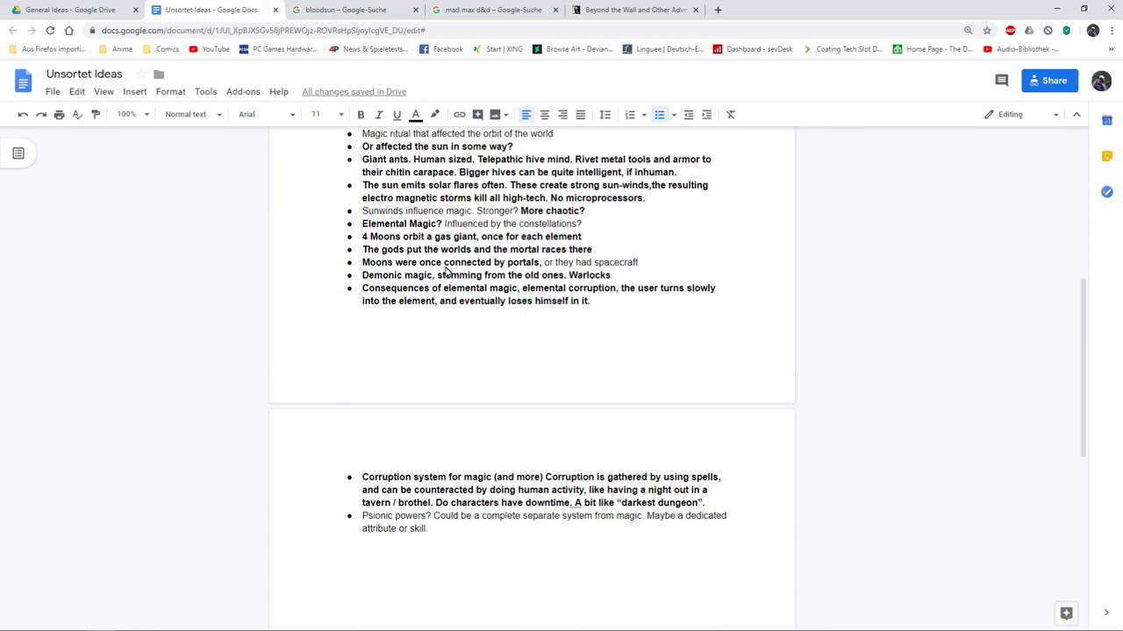
Create a new Google Docs document in the Bloodsun (wip) Drive folder and name it "Todo list"
{"action": "left_click", "coordinate": [93, 8]}
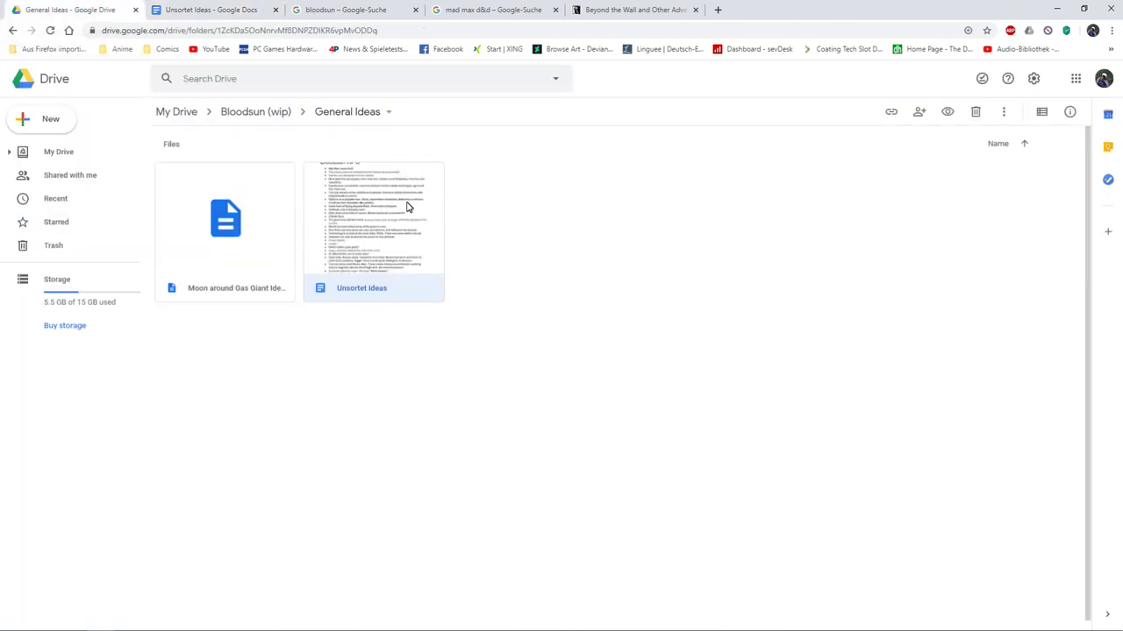
{"action": "left_click", "coordinate": [260, 118]}
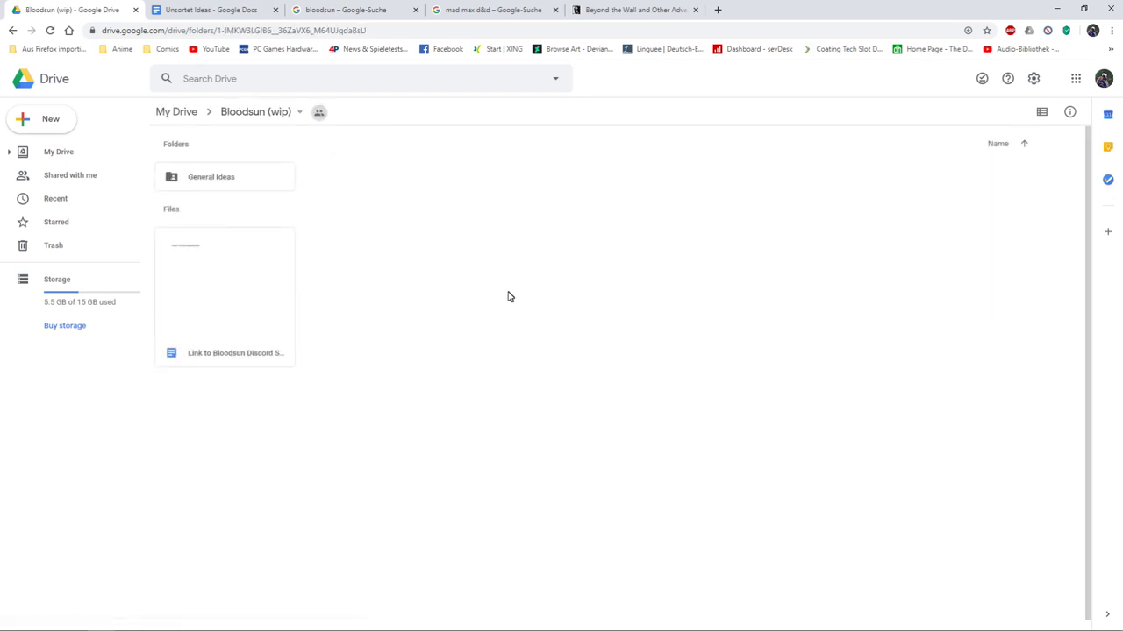
{"action": "right_click", "coordinate": [379, 270]}
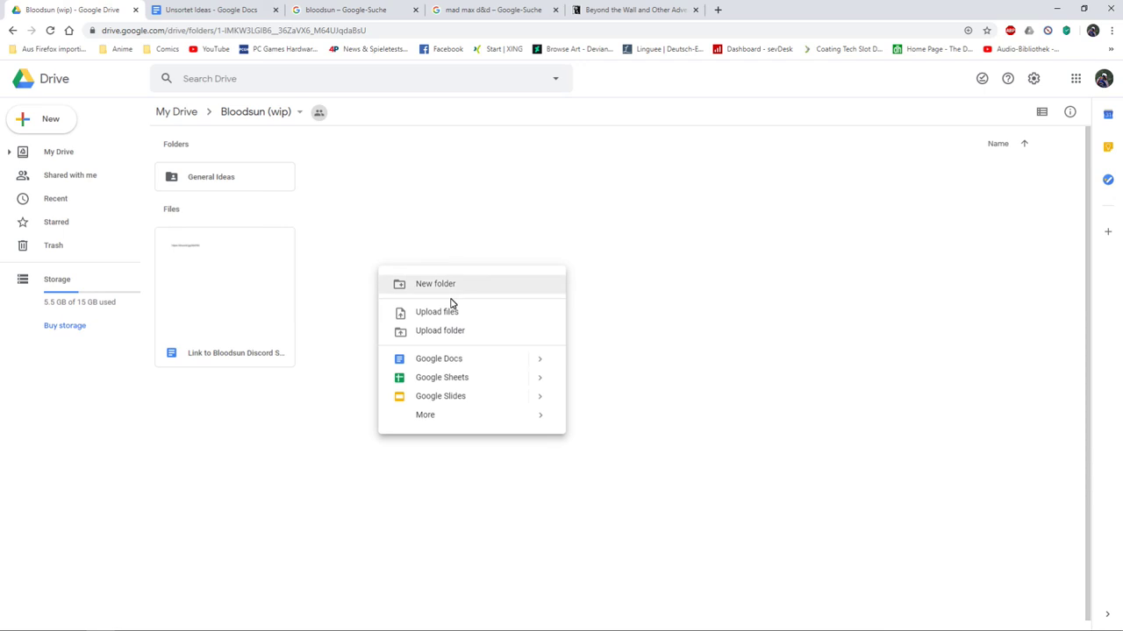
{"action": "left_click", "coordinate": [482, 363]}
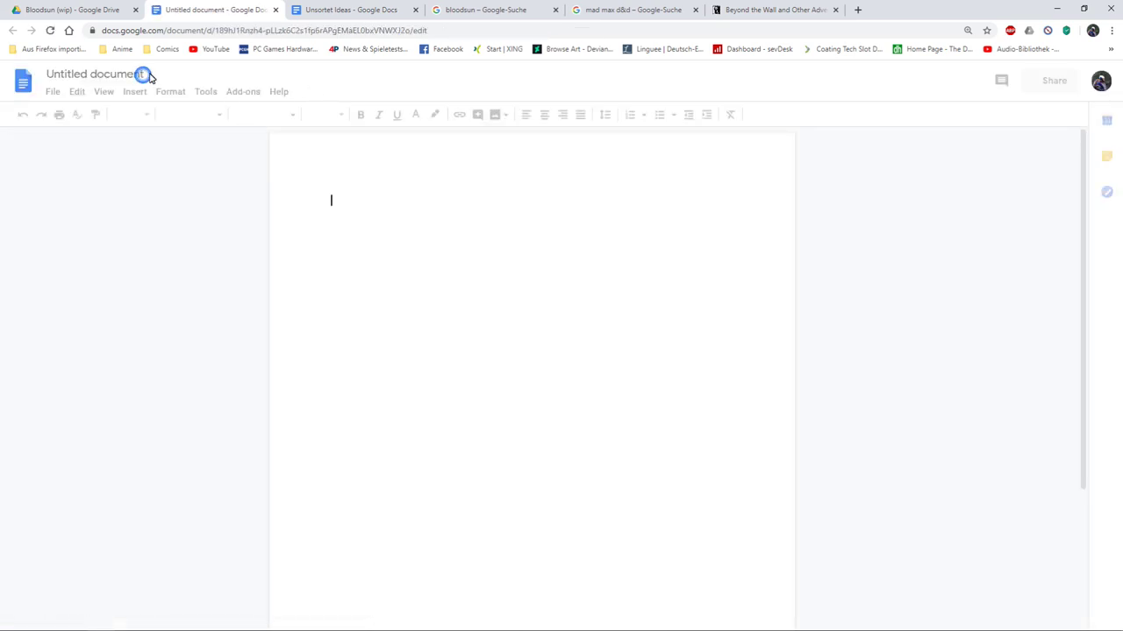
{"action": "left_click", "coordinate": [145, 75]}
{"action": "type", "text": "To"}
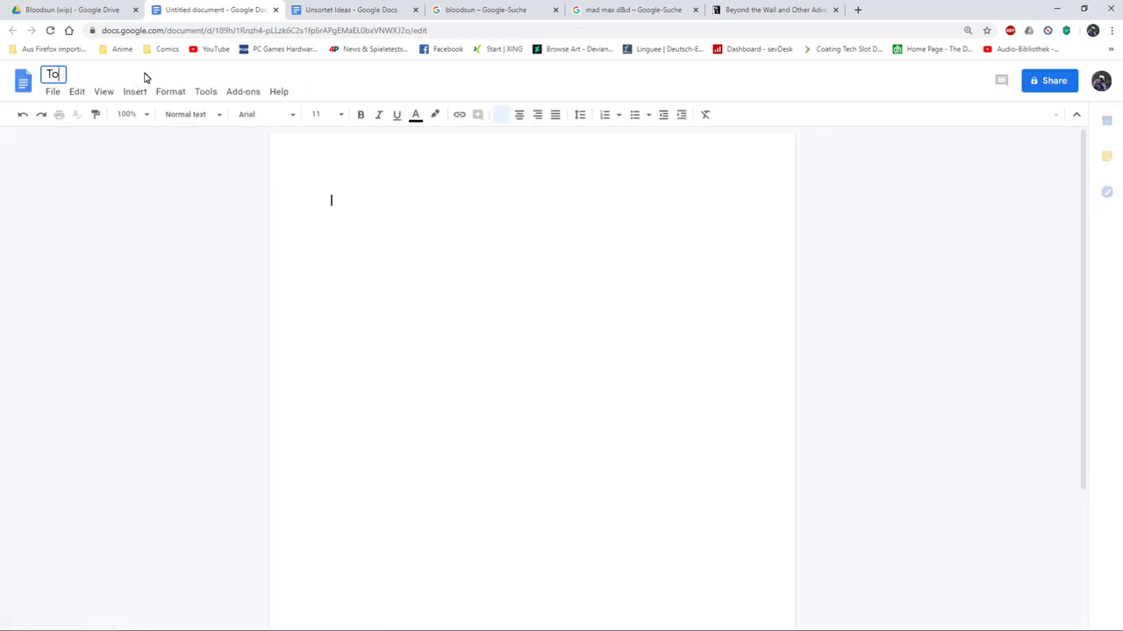
{"action": "type", "text": "do list"}
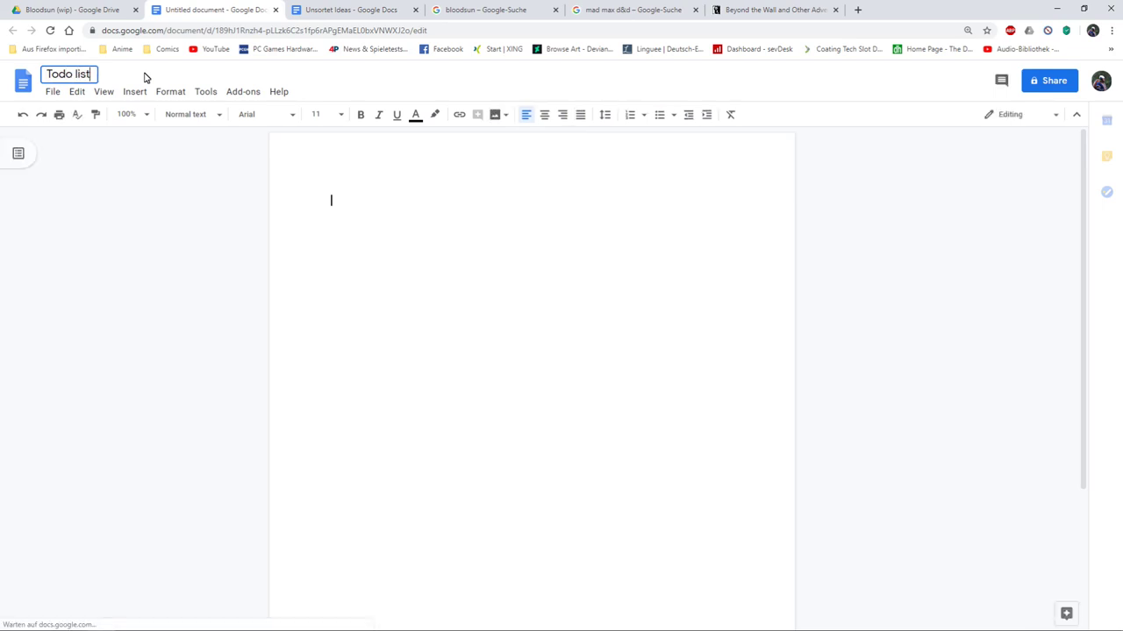
{"action": "key", "text": "Return"}
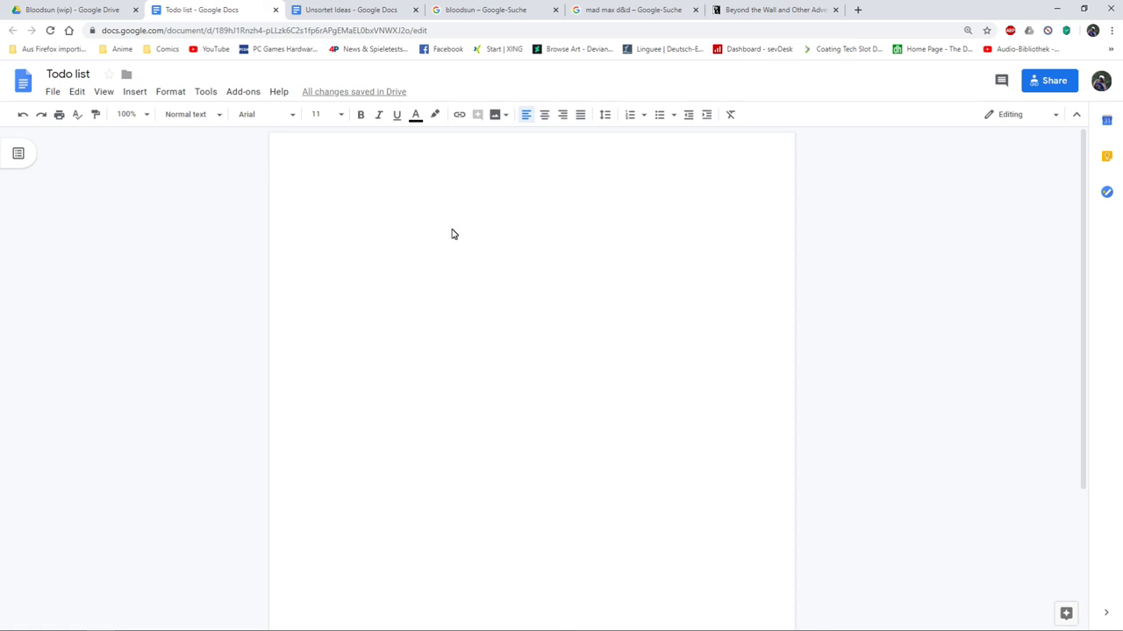
Start a bulleted list with the item "Solar system, figure out the name, and mechanichs"
{"action": "type", "text": "Solar system"}
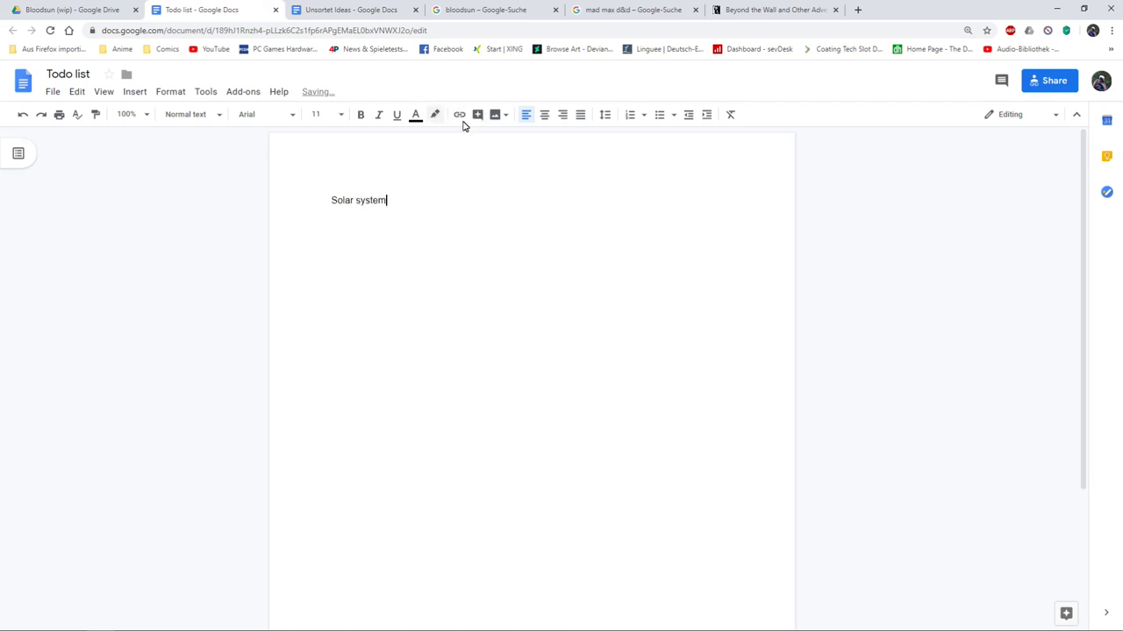
{"action": "left_click", "coordinate": [661, 117]}
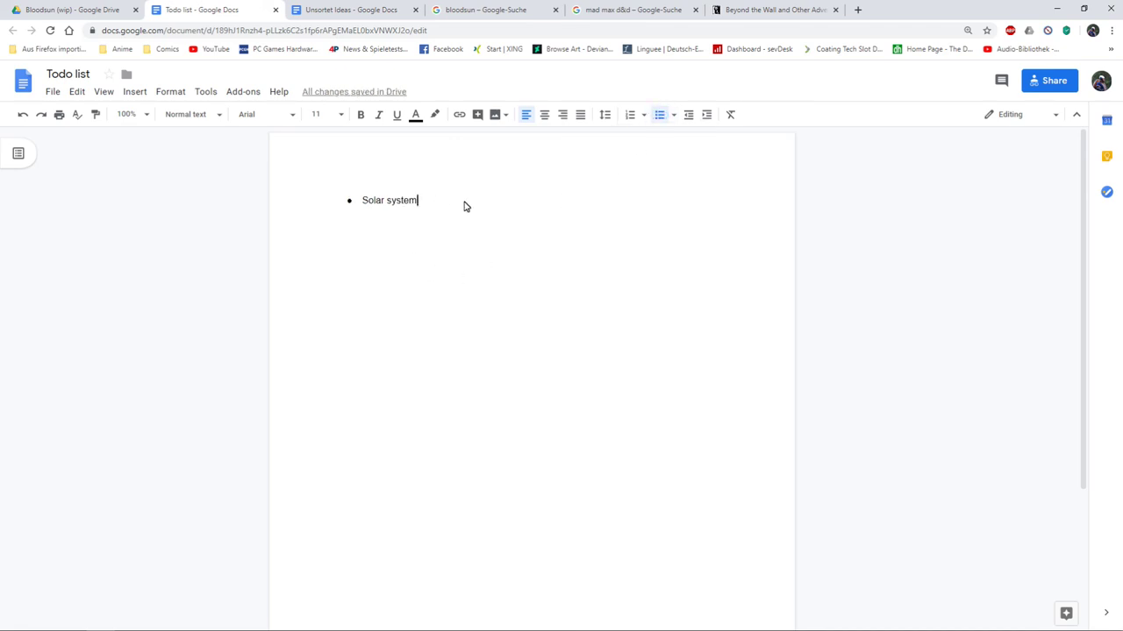
{"action": "type", "text": ", figure out"}
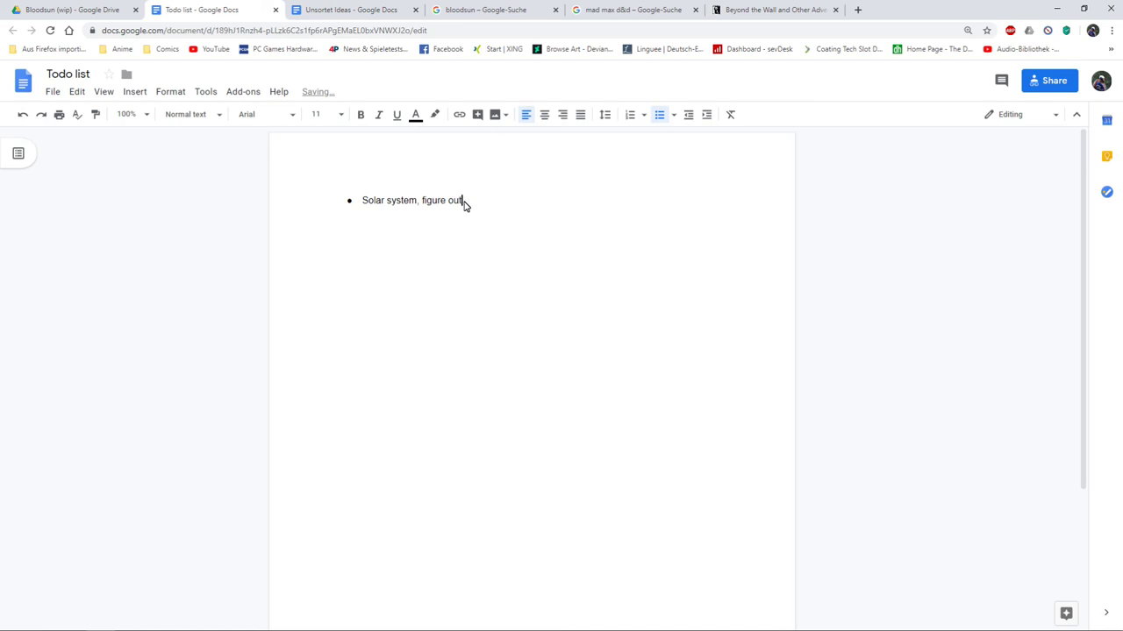
{"action": "type", "text": " the name, and mechanichs"}
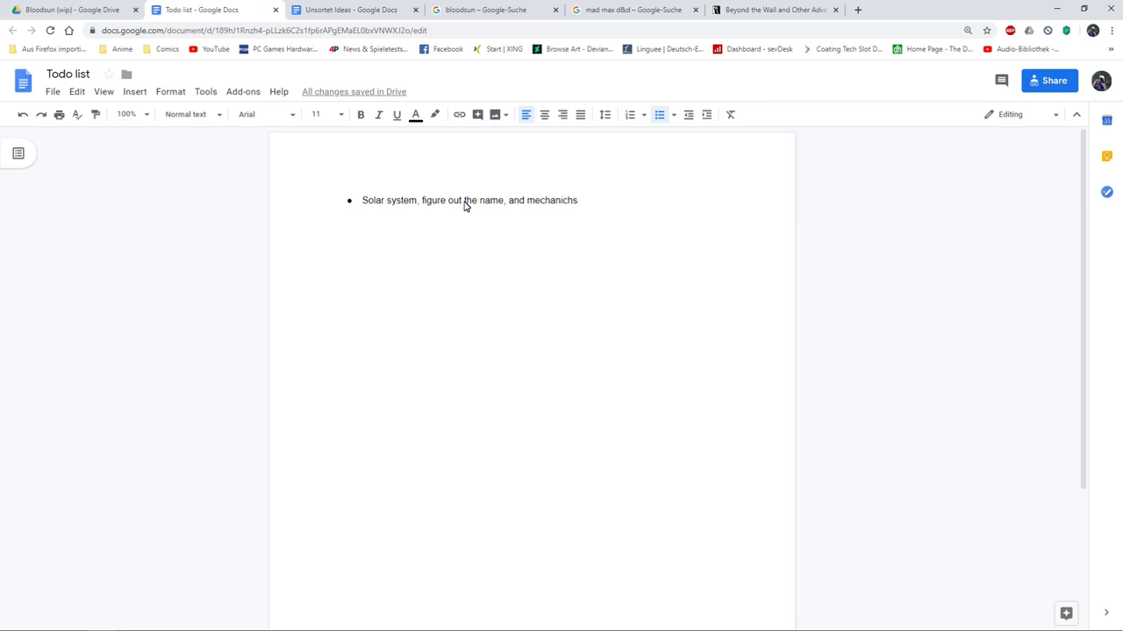
Add the bullets "Worldmap" and "Player Races" to the to-do list
{"action": "key", "text": "Return"}
{"action": "type", "text": "worldmap"}
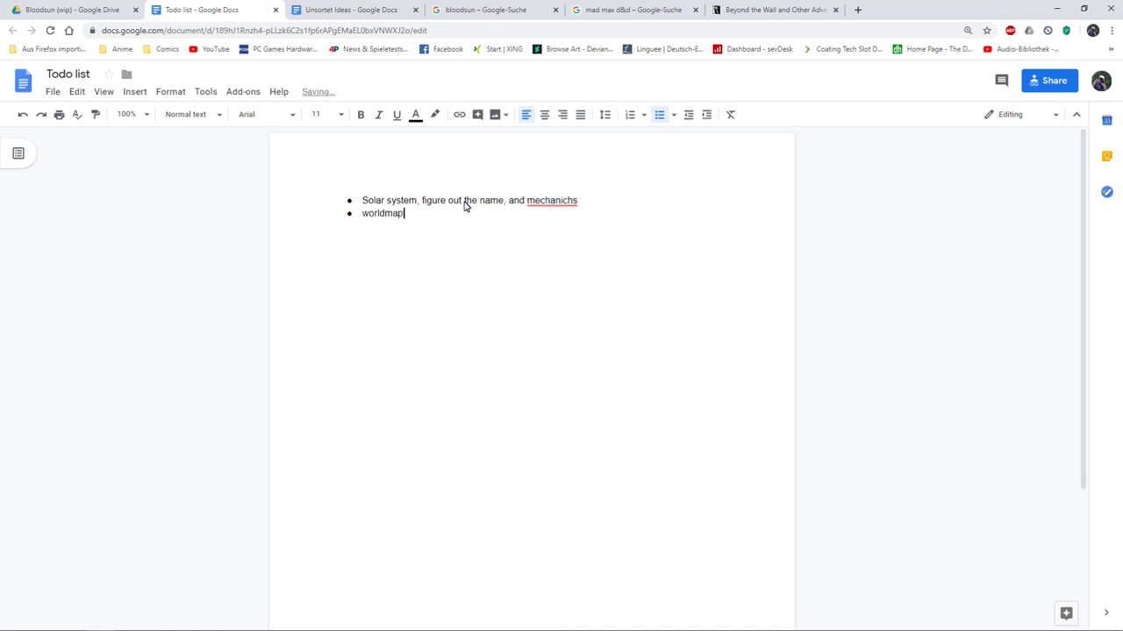
{"action": "key", "text": "Return"}
{"action": "type", "text": "Play"}
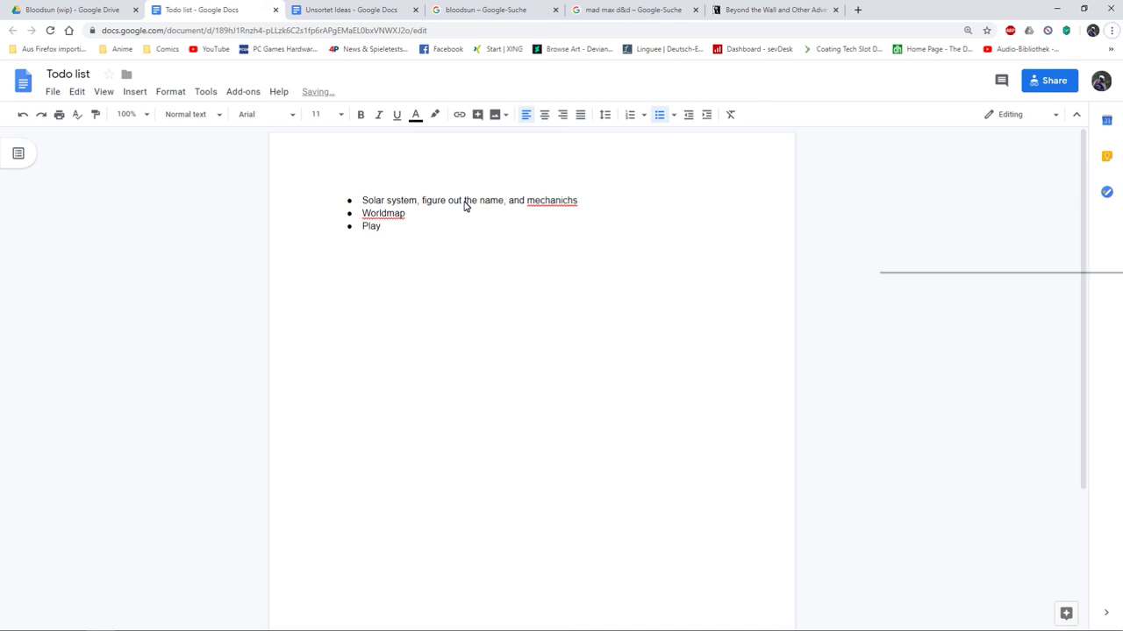
{"action": "key", "text": "alt+f"}
{"action": "left_click", "coordinate": [398, 232]}
{"action": "left_click", "coordinate": [399, 230]}
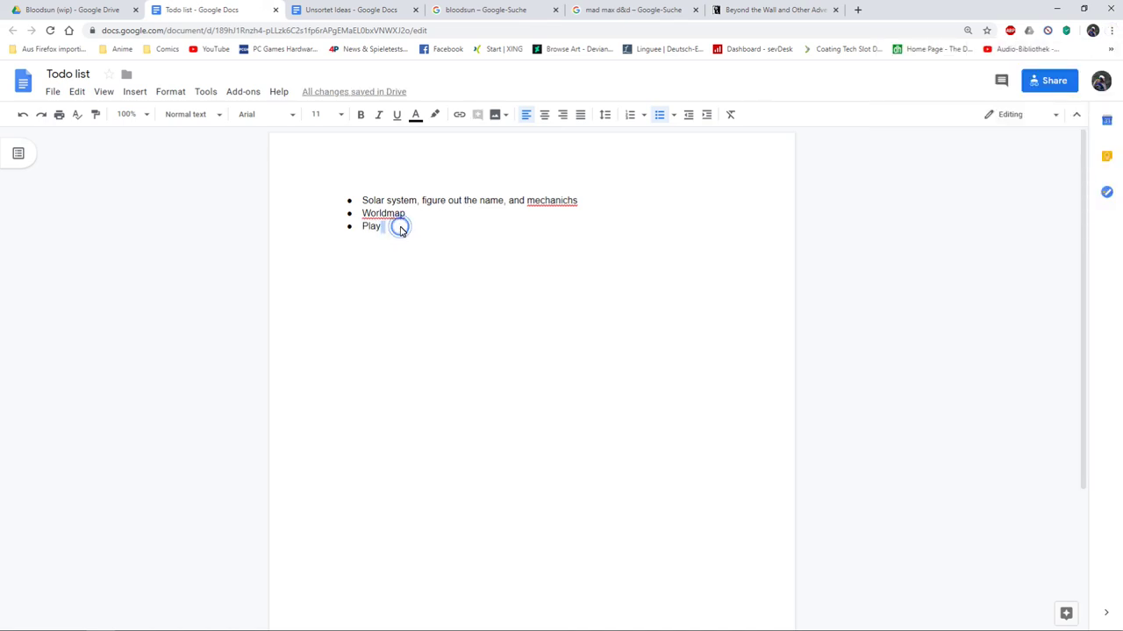
{"action": "type", "text": "er "}
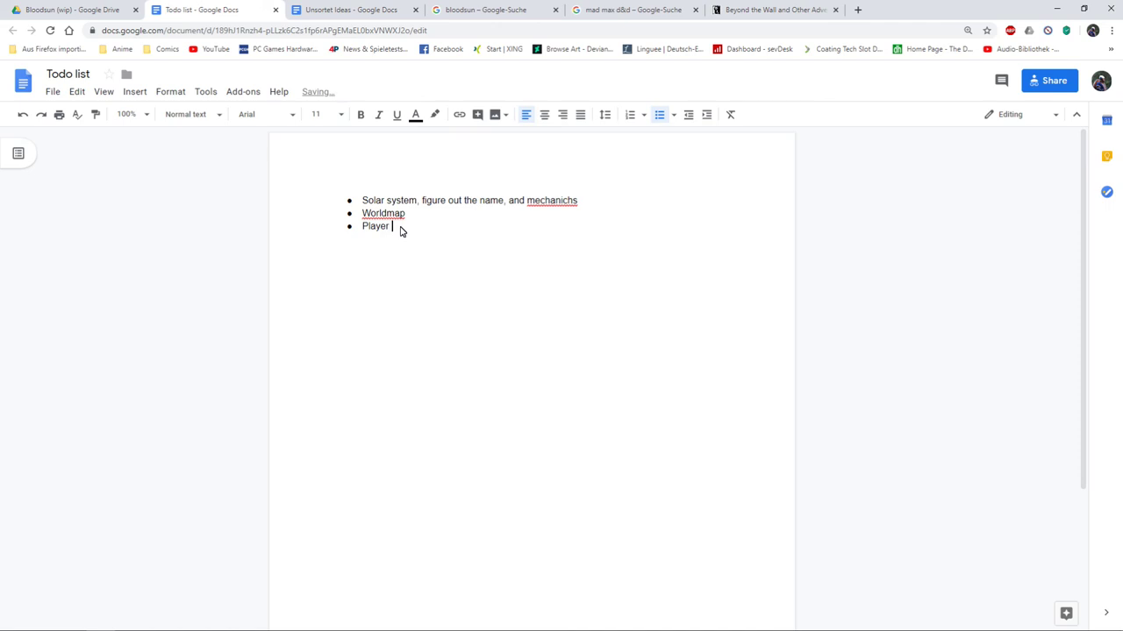
{"action": "type", "text": "Races"}
Add the bullets "Lands, and Cultures" and "Religion" below "Player Races"
{"action": "key", "text": "Return"}
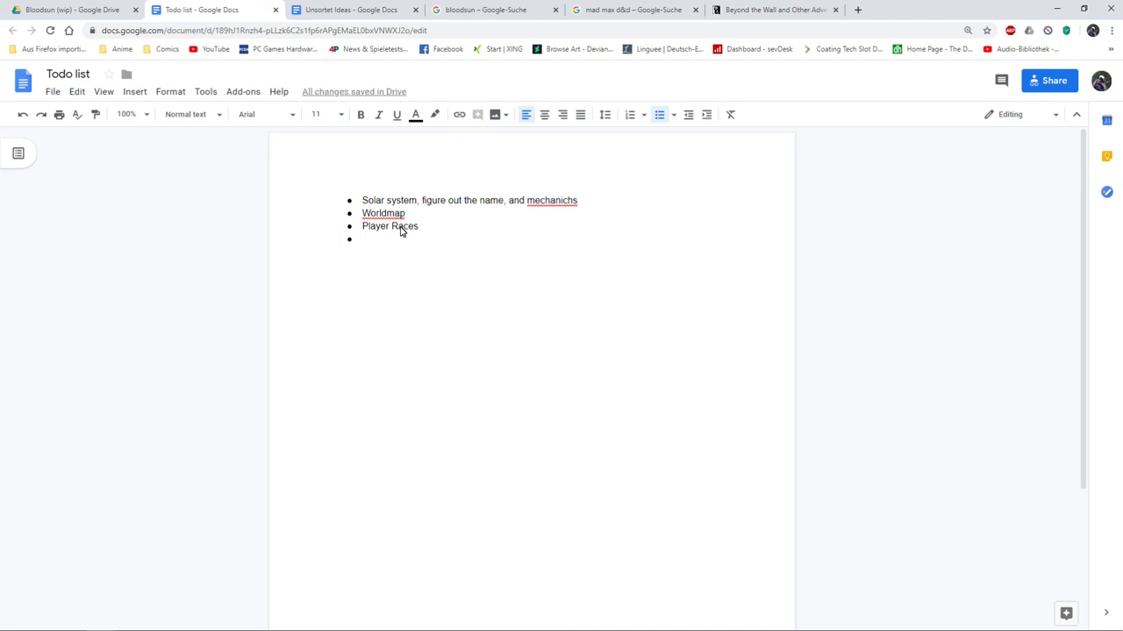
{"action": "type", "text": "Lands, a"}
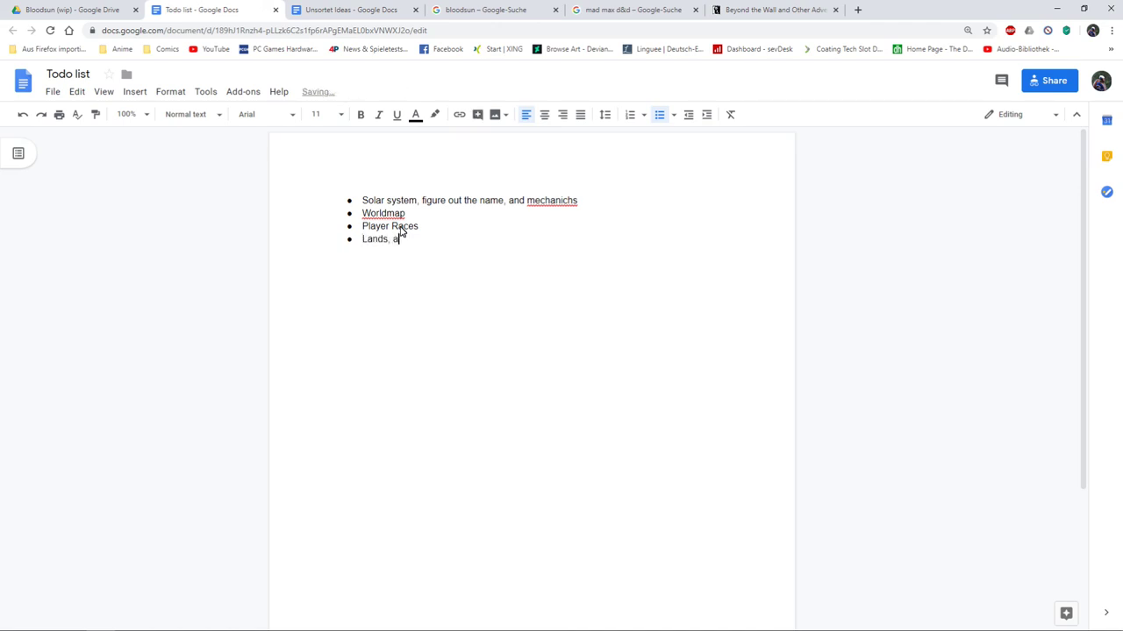
{"action": "type", "text": "nd Cultures"}
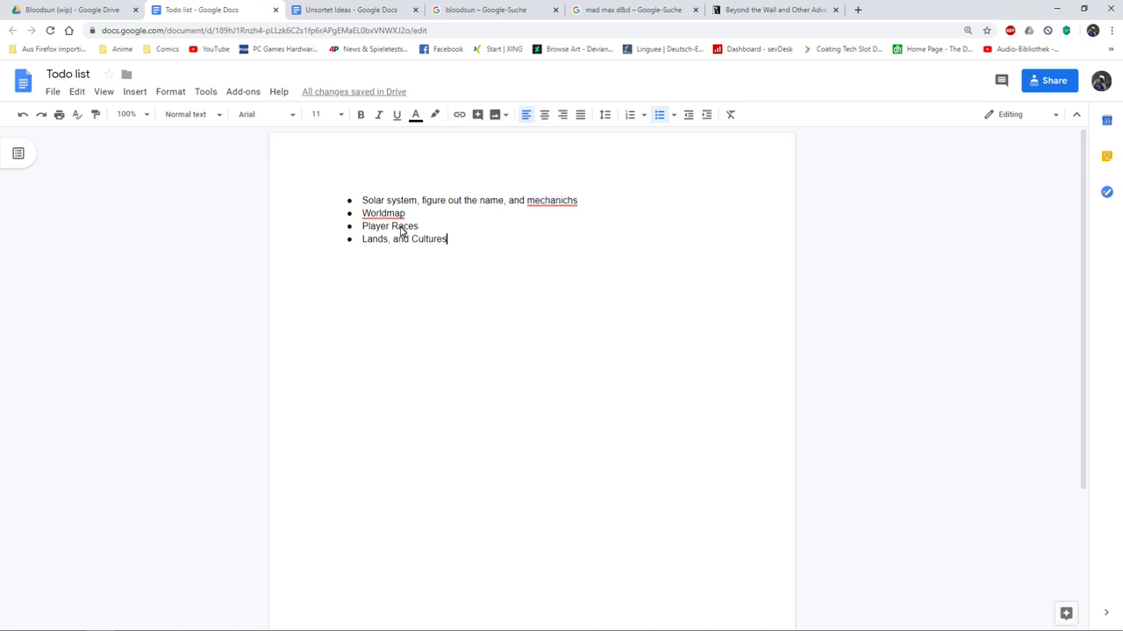
{"action": "key", "text": "Return"}
{"action": "type", "text": "Religion"}
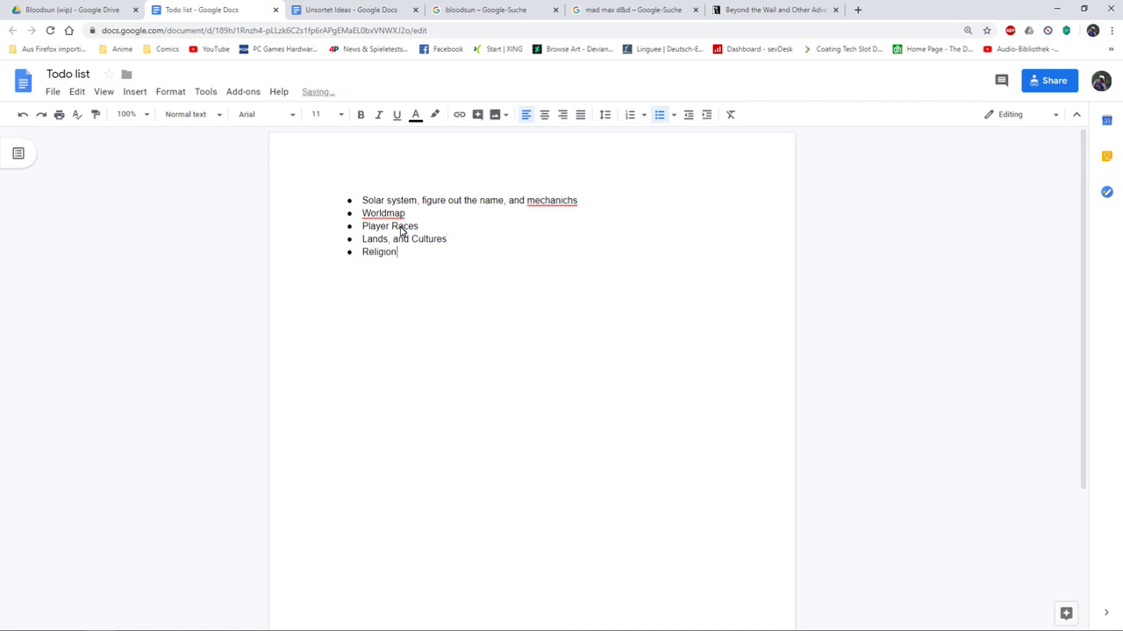
Add the bullets "Magic System" and "Rules" below "Religion" in the to-do list
{"action": "key", "text": "Return"}
{"action": "type", "text": "Magic System"}
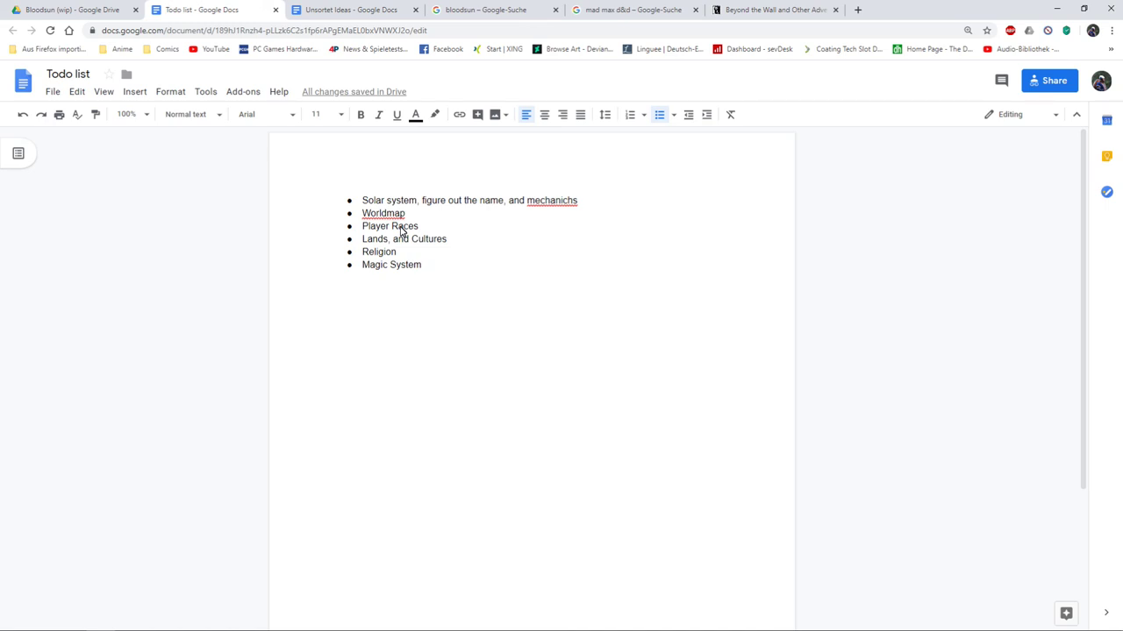
{"action": "key", "text": "Return"}
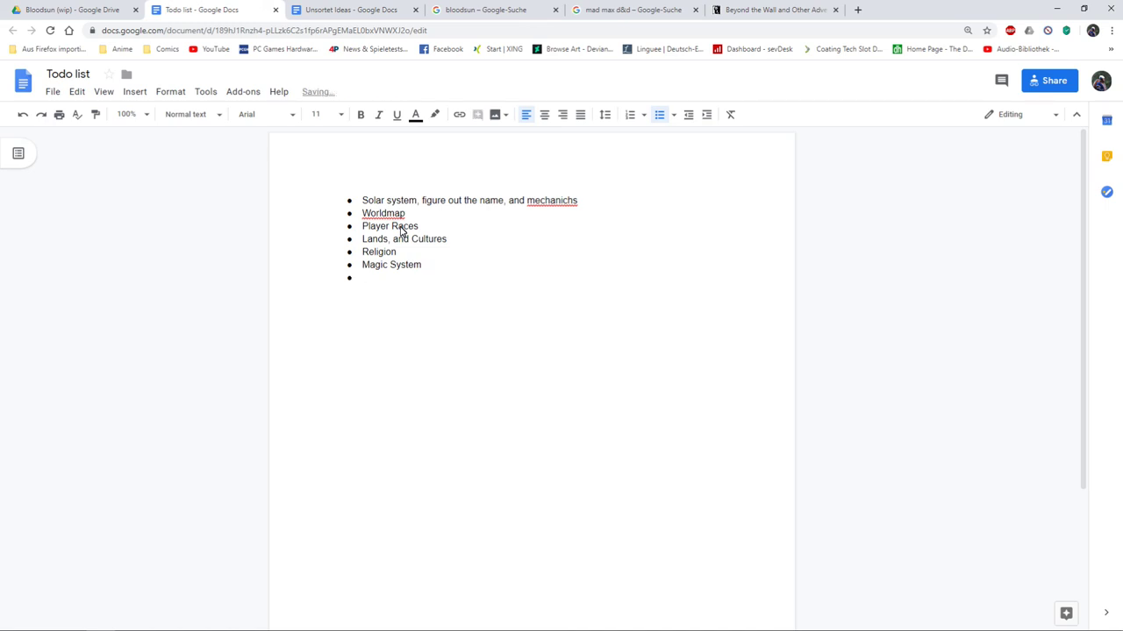
{"action": "type", "text": "Rules"}
Add the indented sub-bullets "Charakter Creation", "Skills", "Magic" and "Combat" under "Rules"
{"action": "key", "text": "Return"}
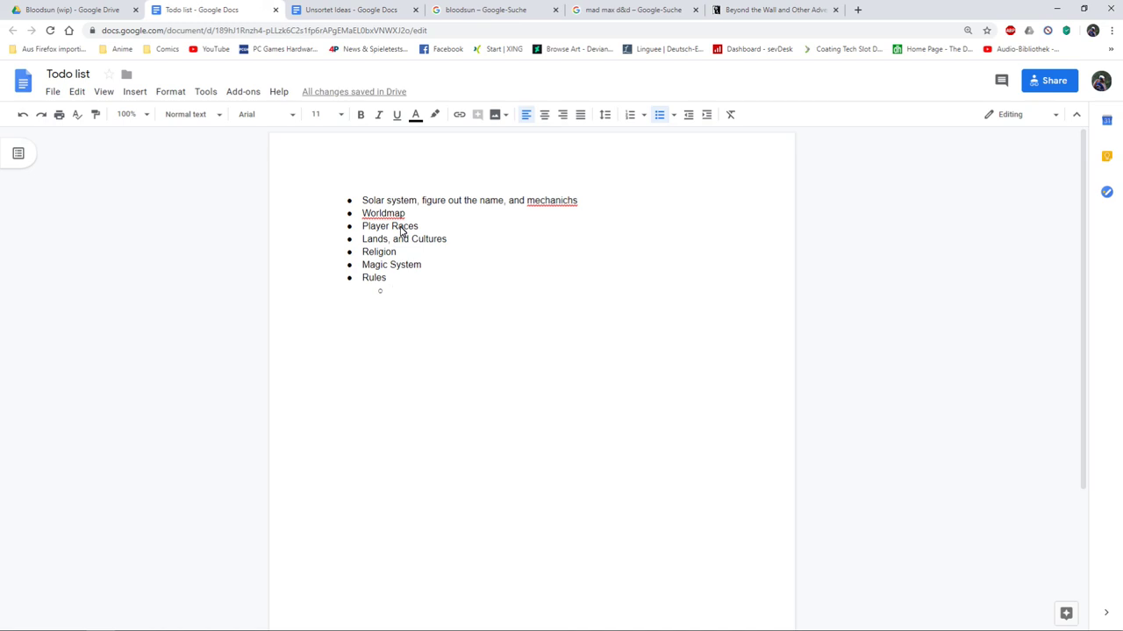
{"action": "type", "text": "Charakter Creation"}
{"action": "key", "text": "Return"}
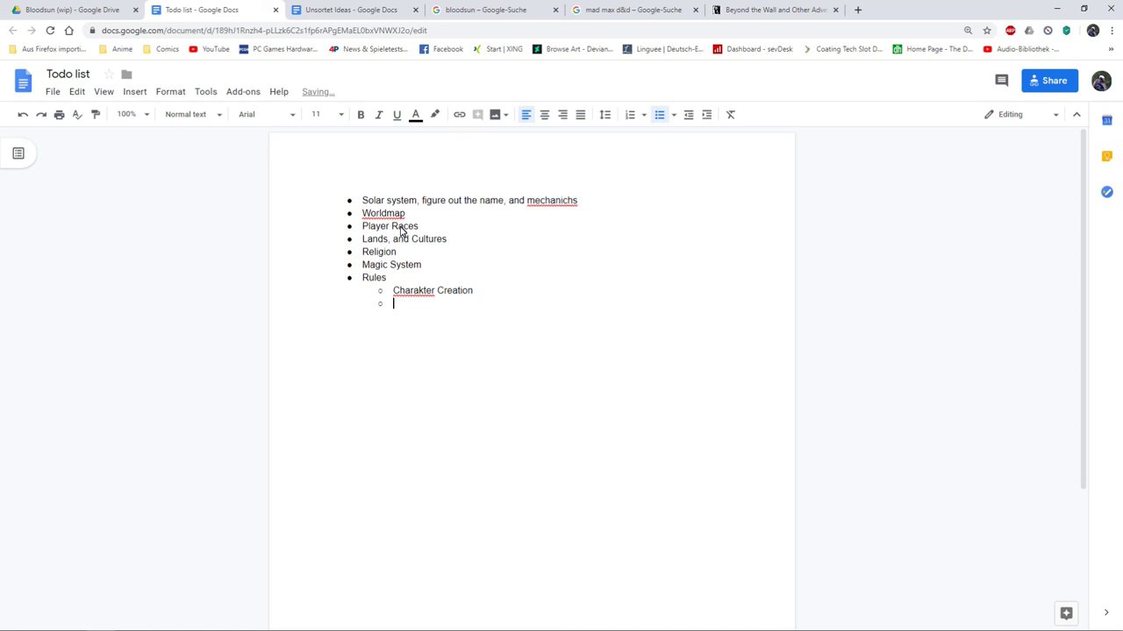
{"action": "type", "text": "Skills"}
{"action": "key", "text": "Return"}
{"action": "type", "text": "Magg"}
{"action": "key", "text": "BackSpace"}
{"action": "type", "text": "ic"}
{"action": "key", "text": "Return"}
{"action": "type", "text": "Combat"}
Add the sub-bullets "Vehicle Combat", "Equipment" and "Monster" below "Combat", then start an empty top-level bullet
{"action": "key", "text": "Return"}
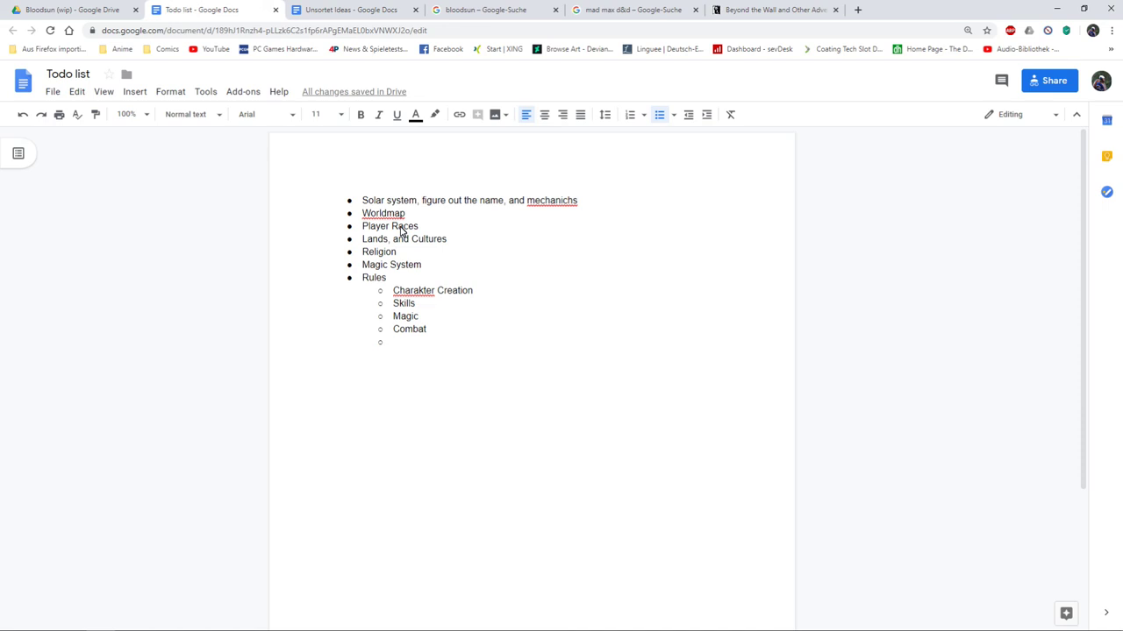
{"action": "type", "text": "Vehicle COm"}
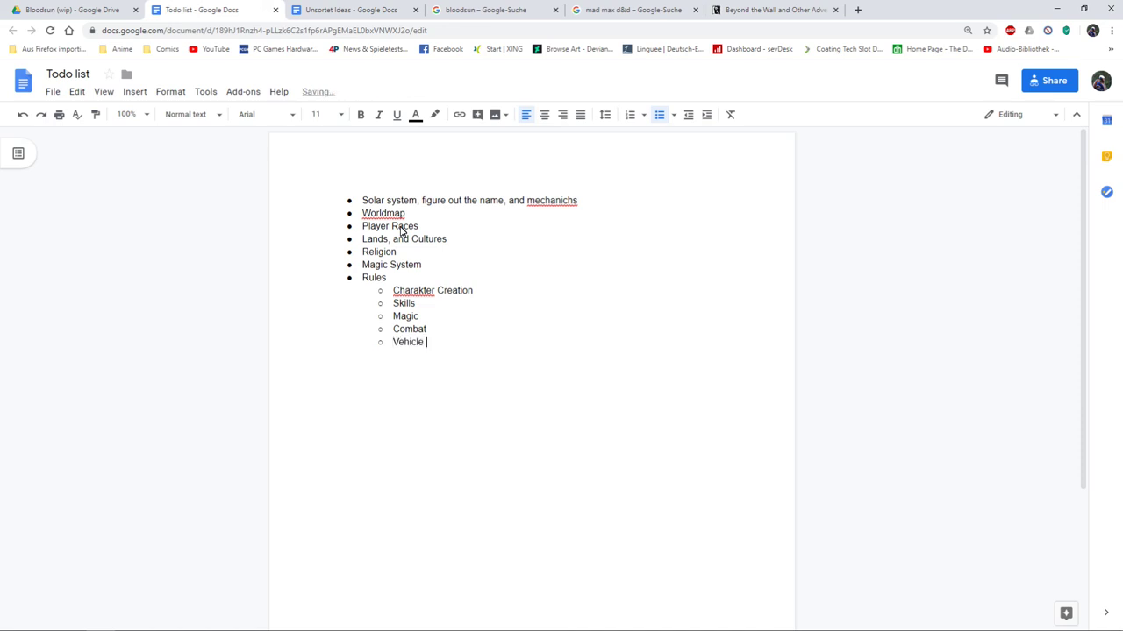
{"action": "key", "text": "BackSpace"}
{"action": "key", "text": "BackSpace"}
{"action": "type", "text": "ombat"}
{"action": "key", "text": "Return"}
{"action": "type", "text": "Equipment"}
{"action": "key", "text": "Return"}
{"action": "type", "text": "Monster"}
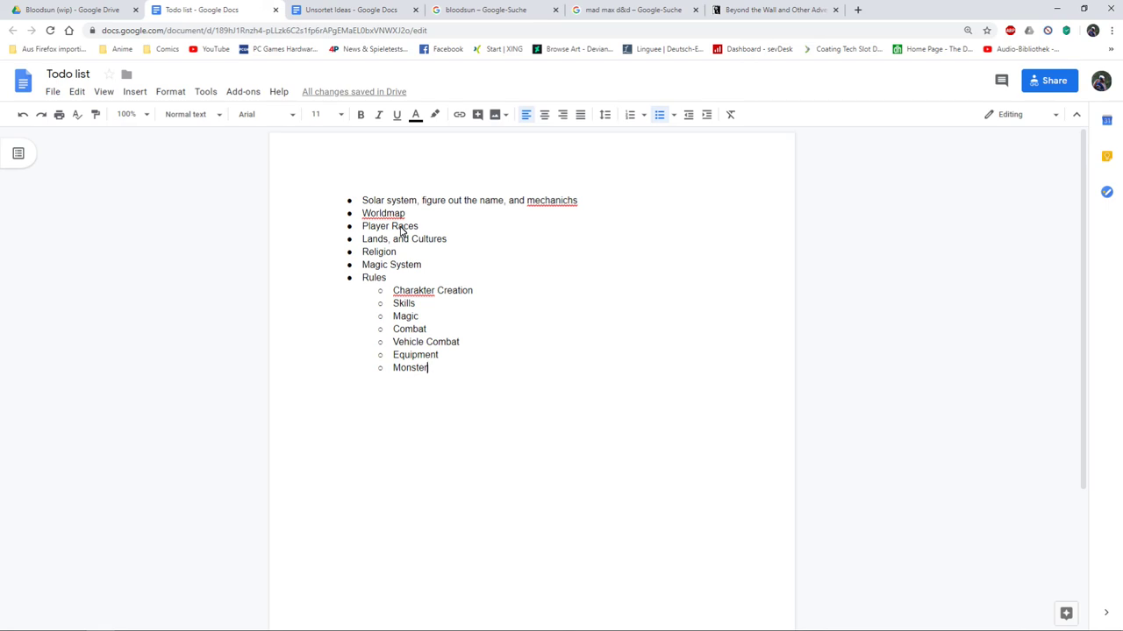
{"action": "key", "text": "Return"}
{"action": "left_click", "coordinate": [63, 11]}
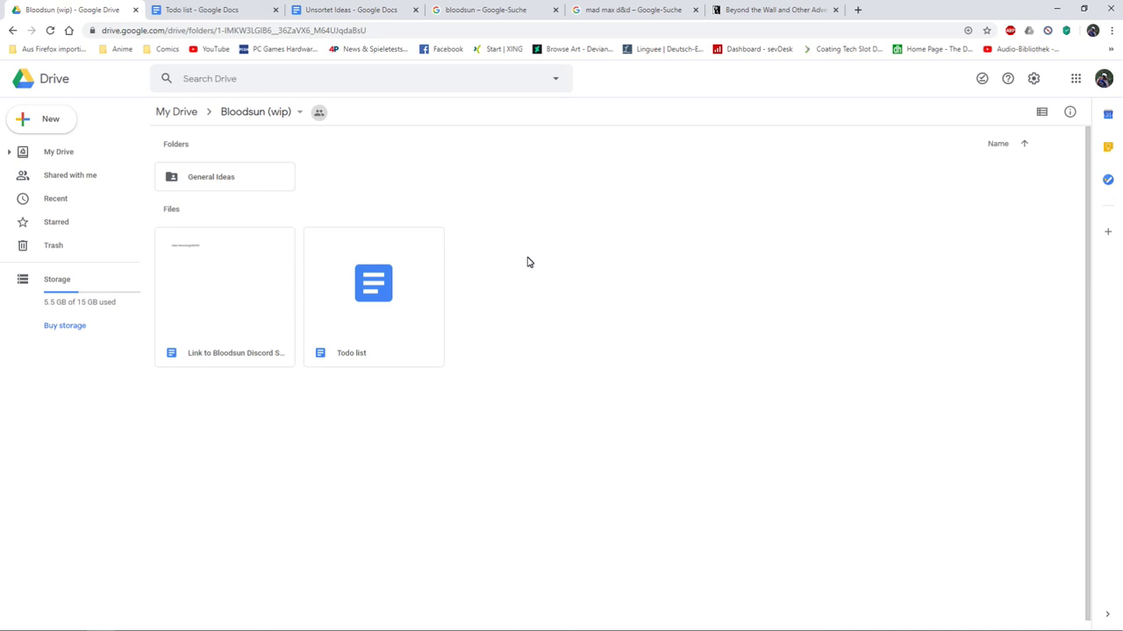
{"action": "left_click", "coordinate": [210, 10]}
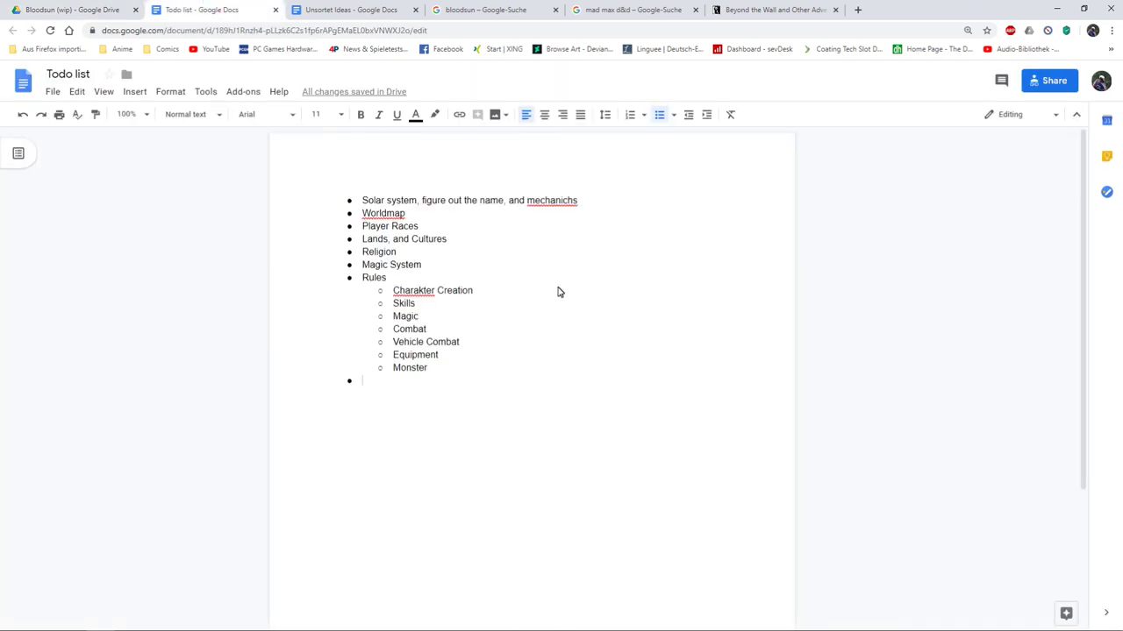